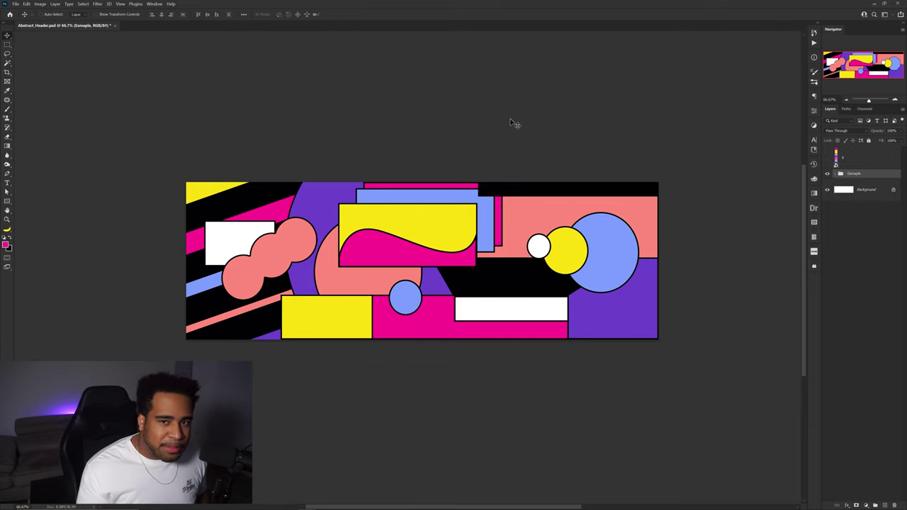
Step: Hide the finished example artwork group and make the Background layer active
key("ctrl+1")
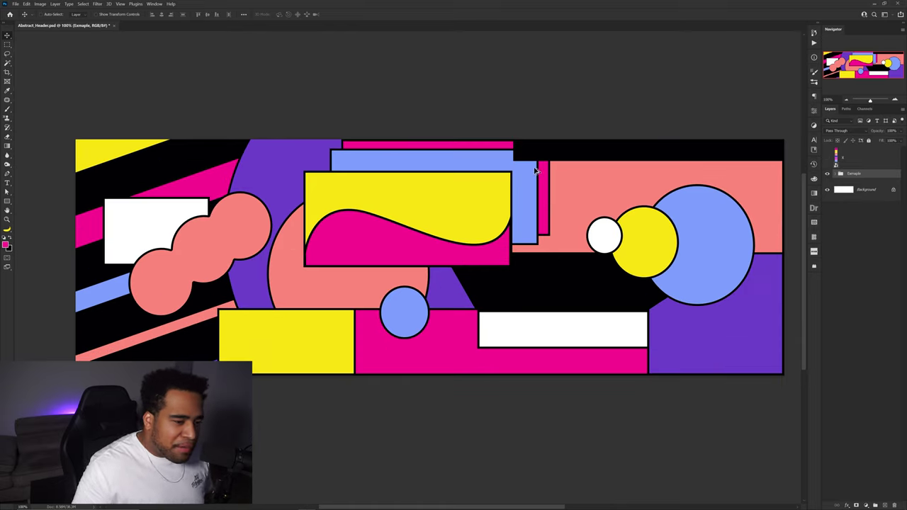
left_click(828, 174)
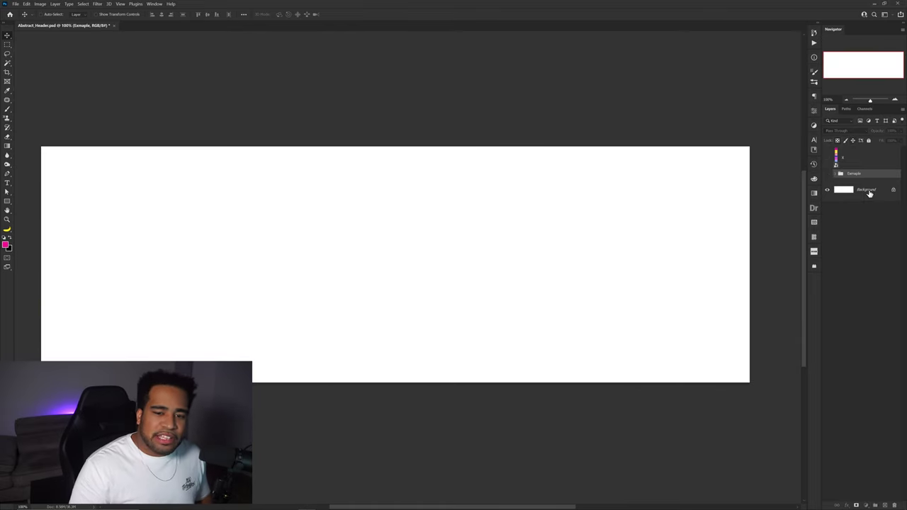
left_click(869, 193)
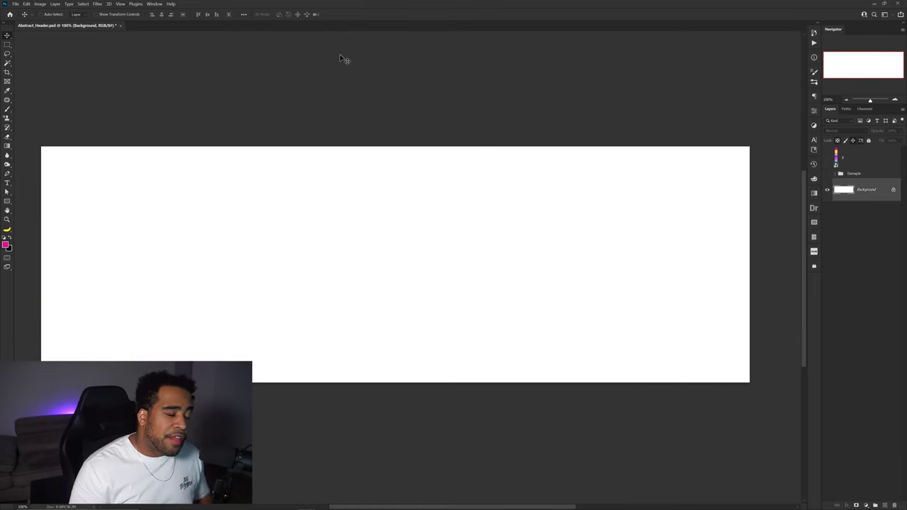
Step: Draw a wide rectangle shape, about 1163 by 267 px, along the lower edge of the canvas
left_click(7, 202)
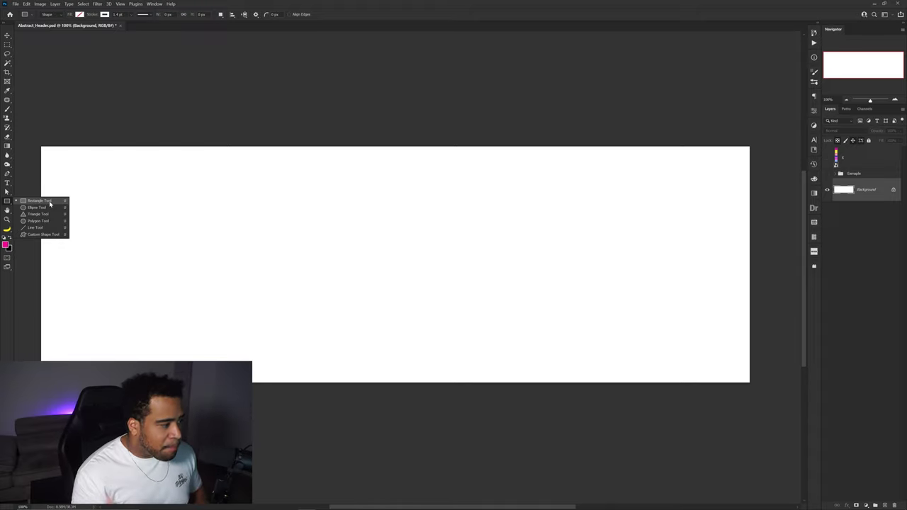
left_click(50, 204)
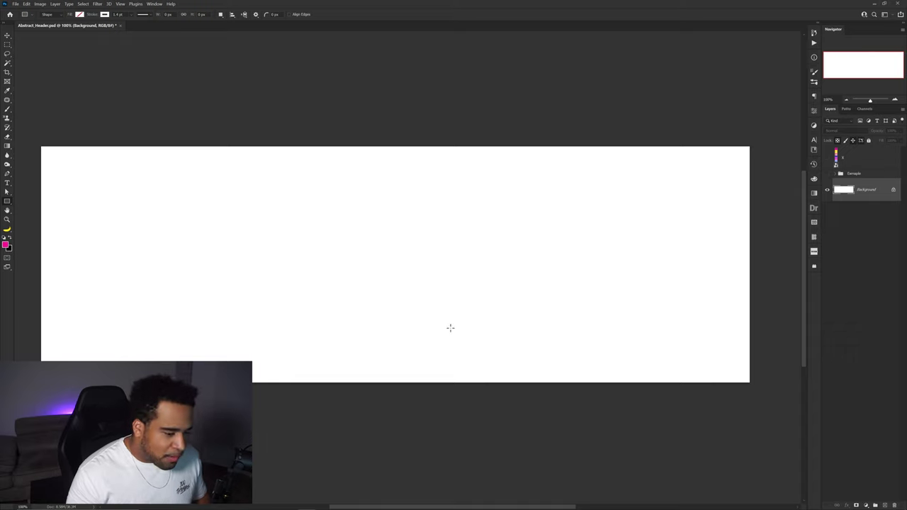
left_click_drag(325, 319, 600, 382)
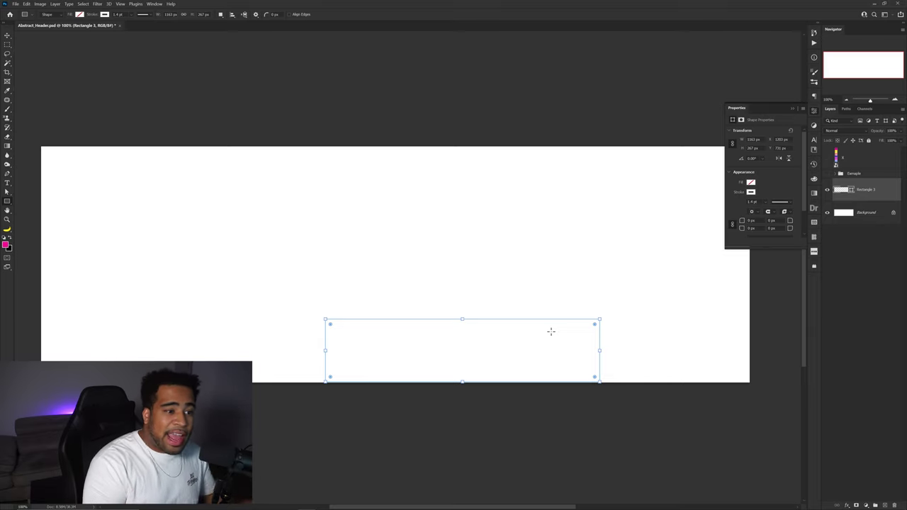
Step: Show the colour swatch layer and fill the rectangle with magenta
left_click(79, 14)
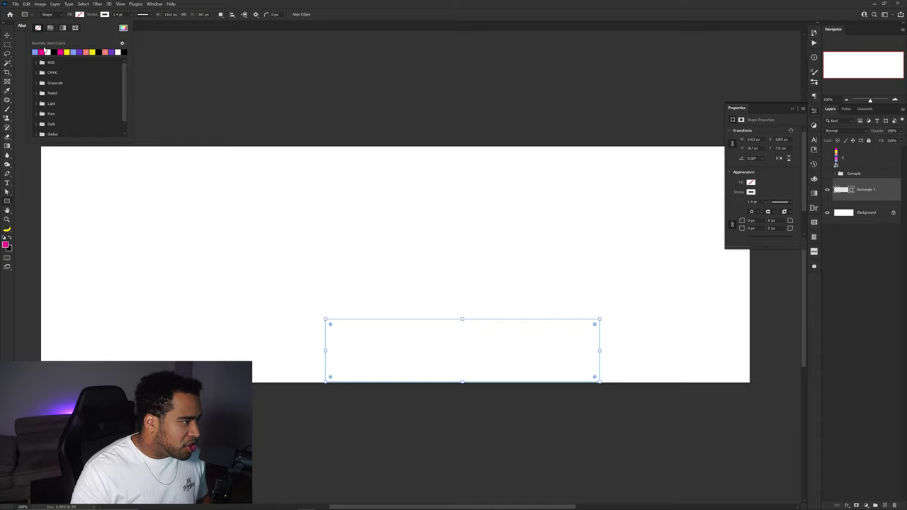
left_click(827, 157)
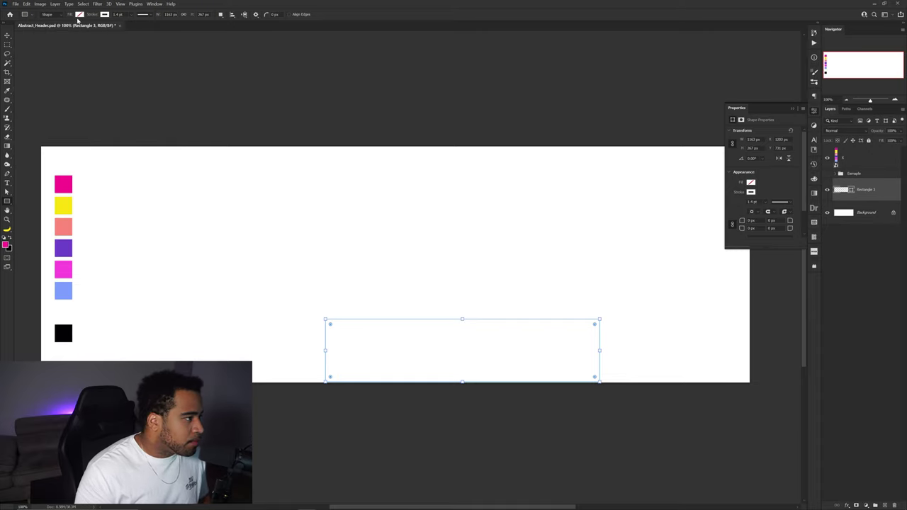
left_click(43, 52)
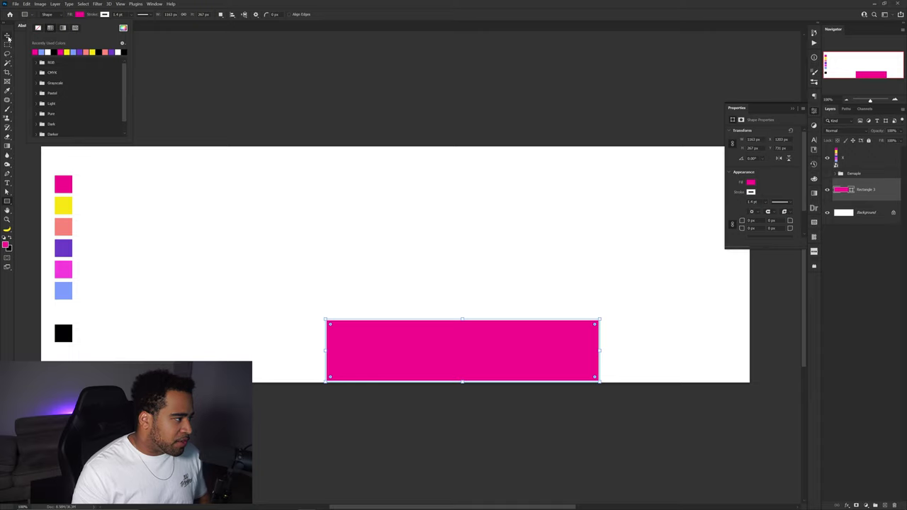
Step: Give the magenta rectangle a black stroke 2 pt wide
left_click(105, 14)
left_click(105, 14)
left_click(78, 52)
key("Return")
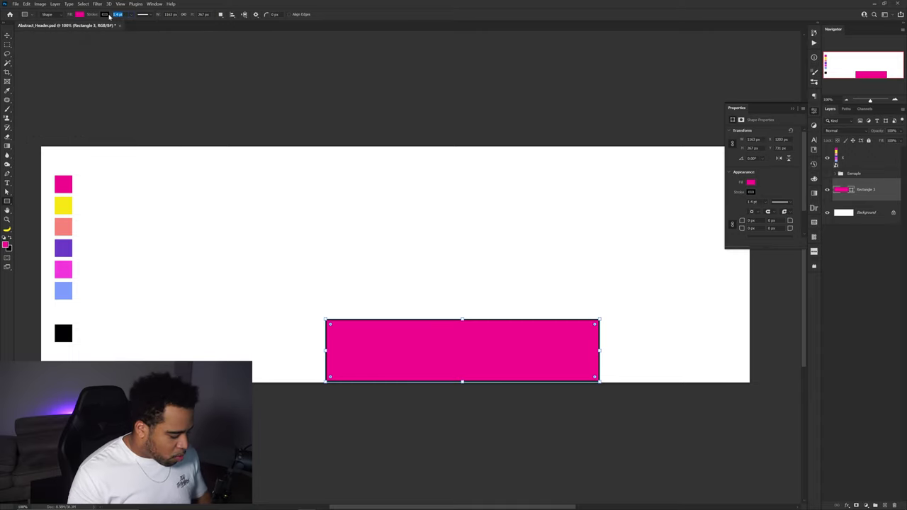
type("2")
key("Return")
Step: Nudge the magenta rectangle down against the bottom edge of the canvas
left_click(8, 34)
scroll(505, 392, "up", 2)
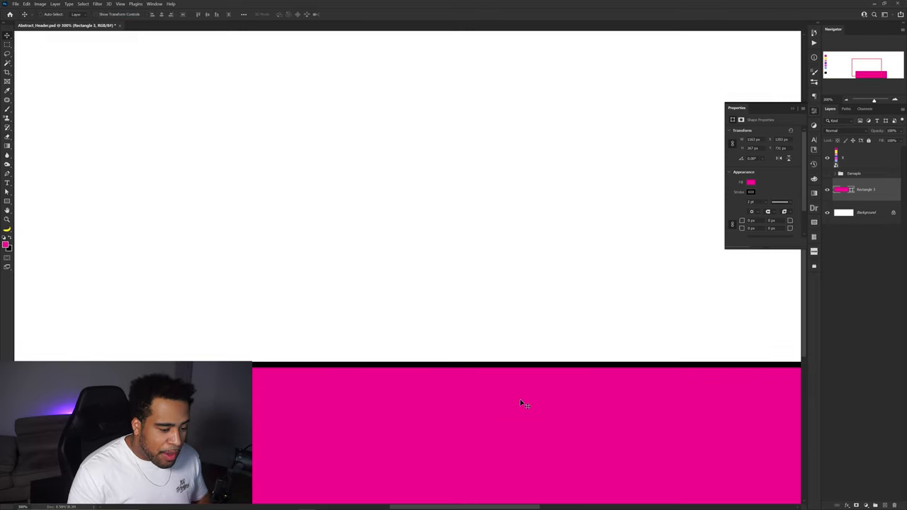
left_click_drag(507, 395, 443, 299)
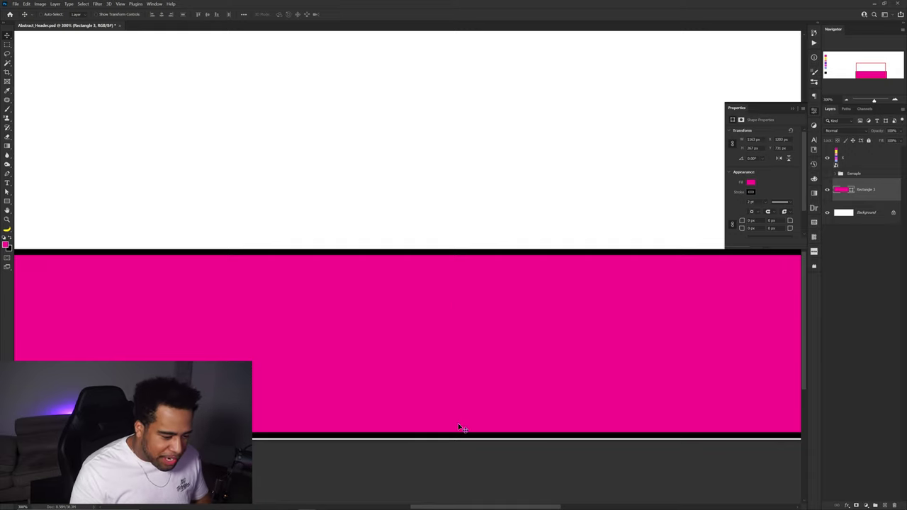
scroll(459, 433, "up", 3)
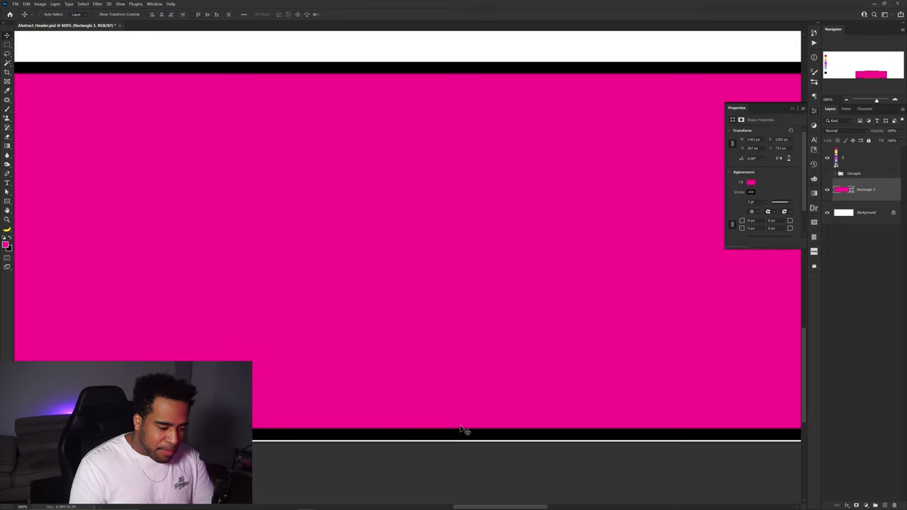
scroll(461, 410, "down", 5)
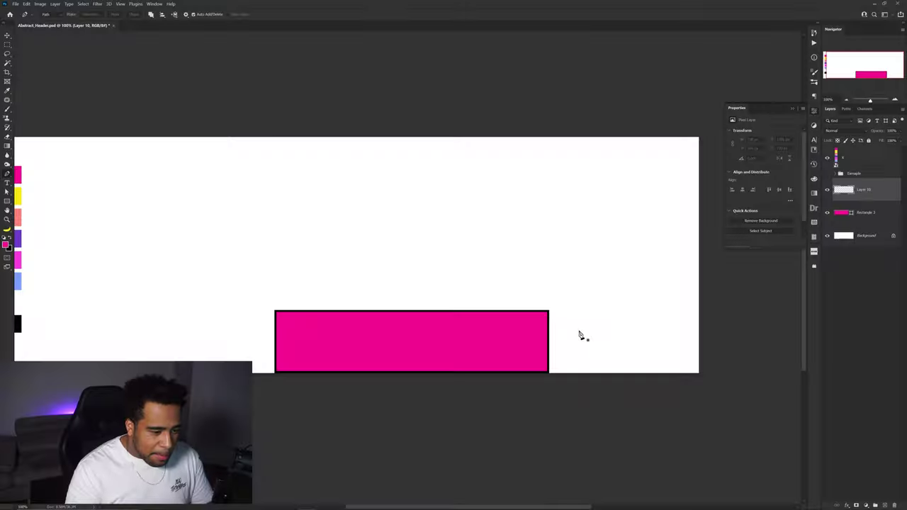
Step: On a new layer, start a pen path from the rectangle's upper-right corner to the canvas's right edge and its lower-right corner
key("ctrl+plus")
key("ctrl+plus")
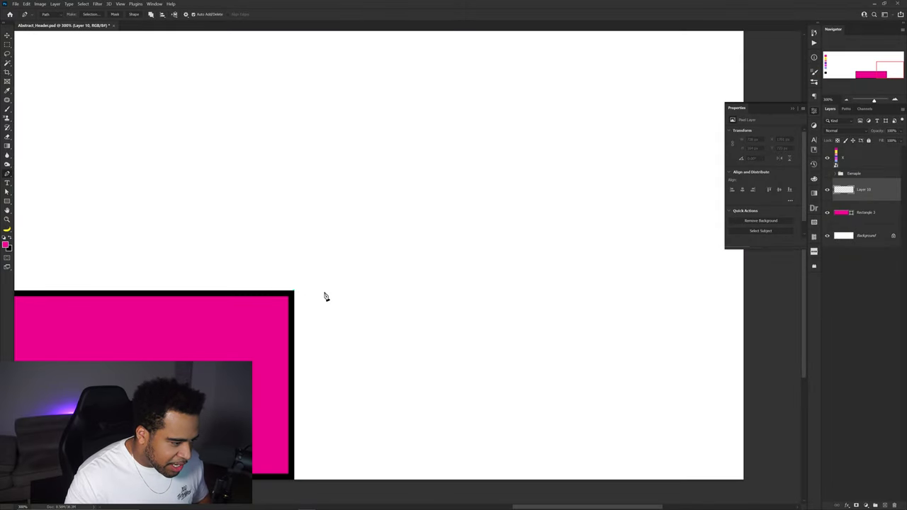
scroll(287, 294, "up", 3)
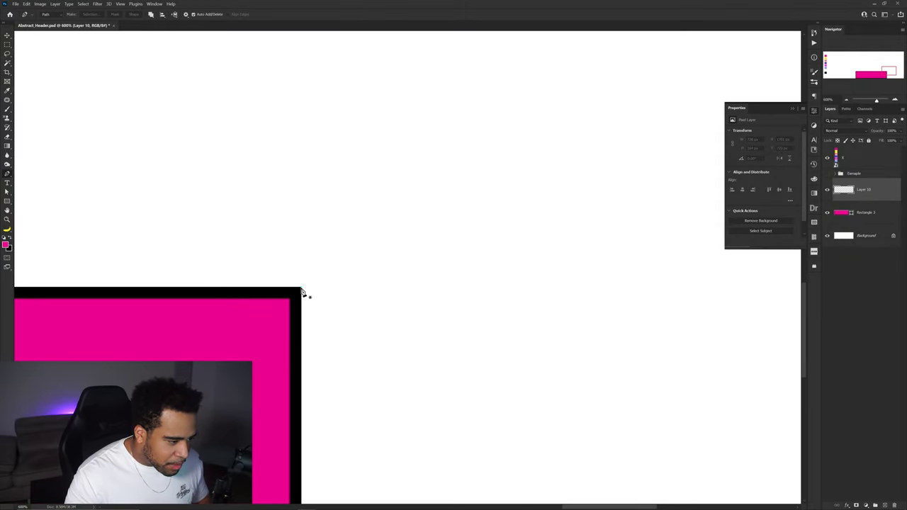
scroll(318, 294, "down", 5)
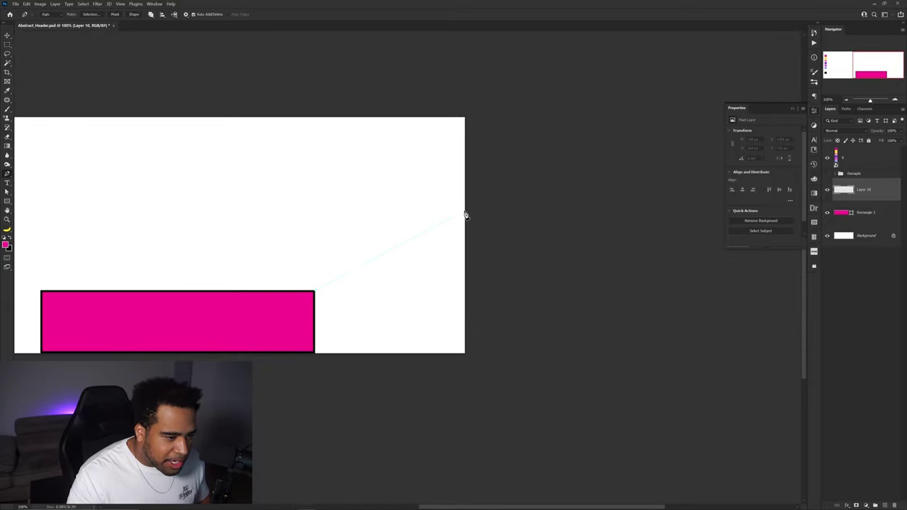
scroll(466, 232, "up", 3)
left_click_drag(481, 350, 504, 226)
left_click_drag(491, 385, 542, 186)
left_click(551, 321)
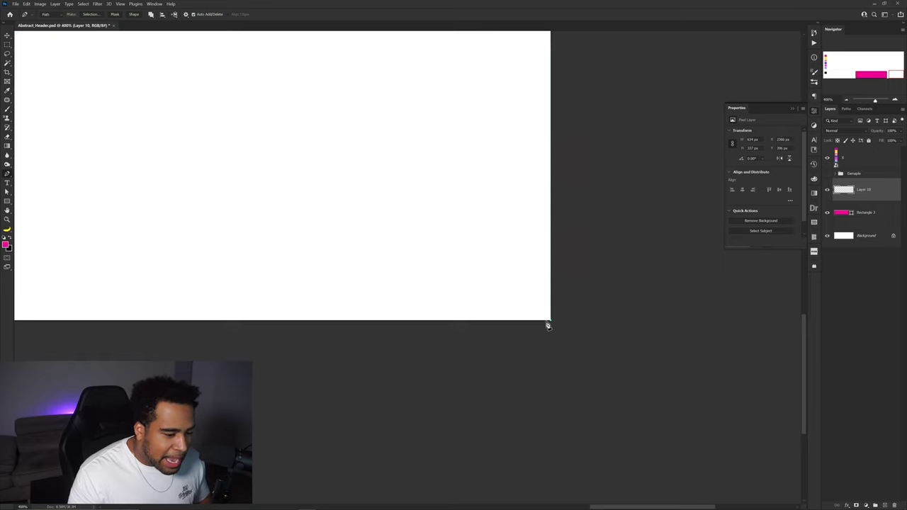
Step: Complete the pen path along the rectangle's lower-right corner and right side, and convert it to a selection
left_click_drag(177, 330, 555, 322)
left_click(423, 305)
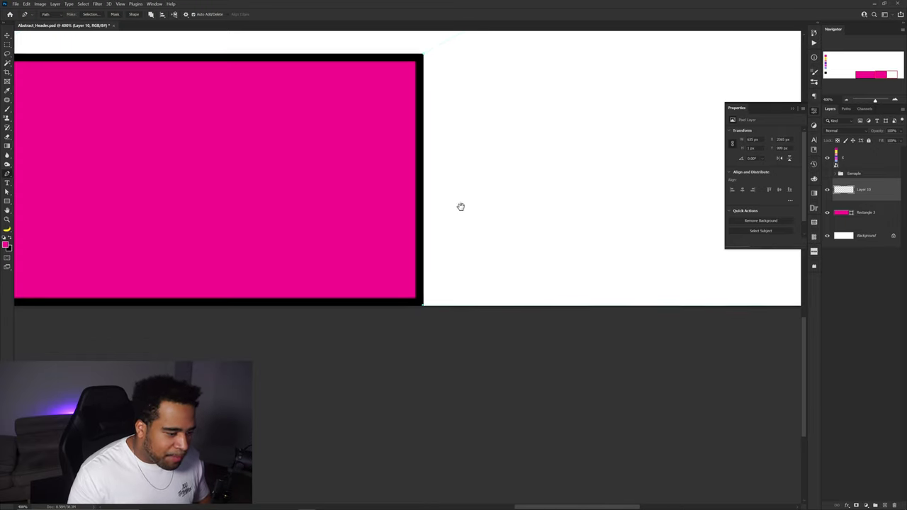
left_click_drag(459, 186, 451, 324)
key("ctrl+z")
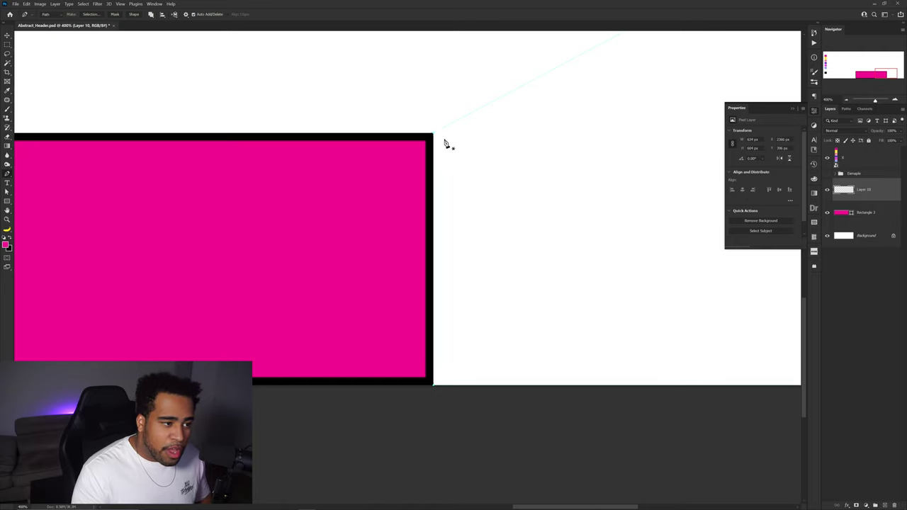
scroll(436, 137, "down", 5, "alt")
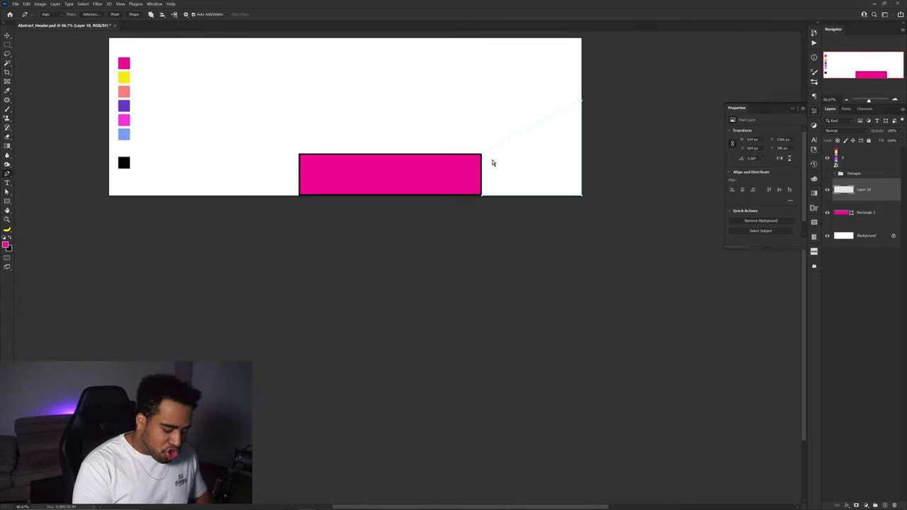
key("ctrl+Return")
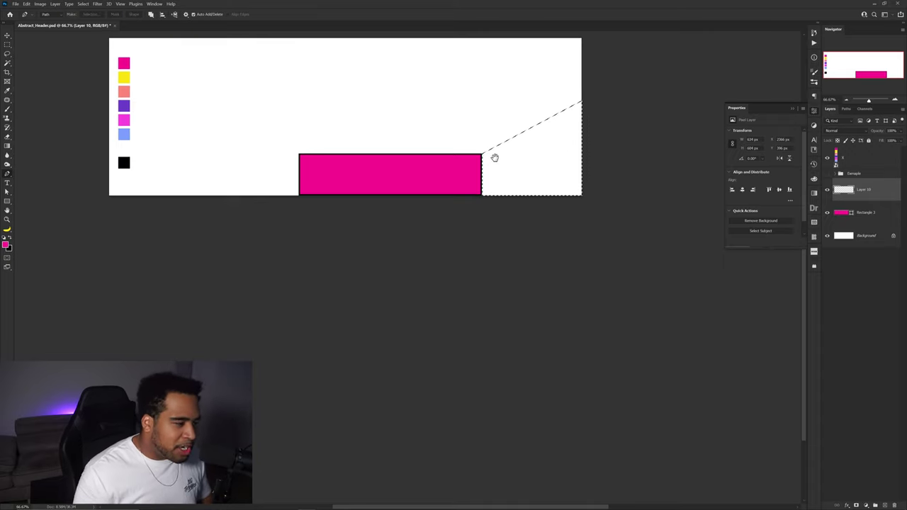
Step: Set the foreground colour to the purple swatch 6d42cc, fill the selection with it and deselect
left_click_drag(492, 156, 411, 229)
left_click(6, 245)
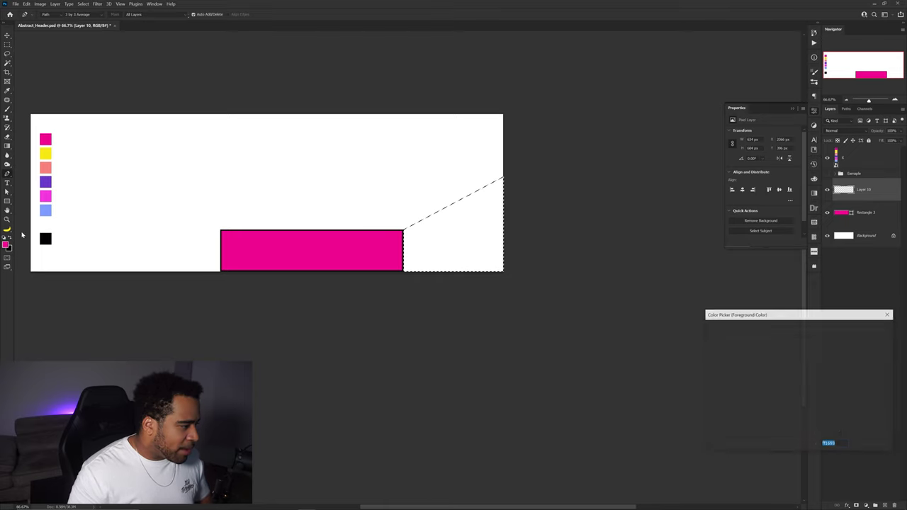
left_click(47, 182)
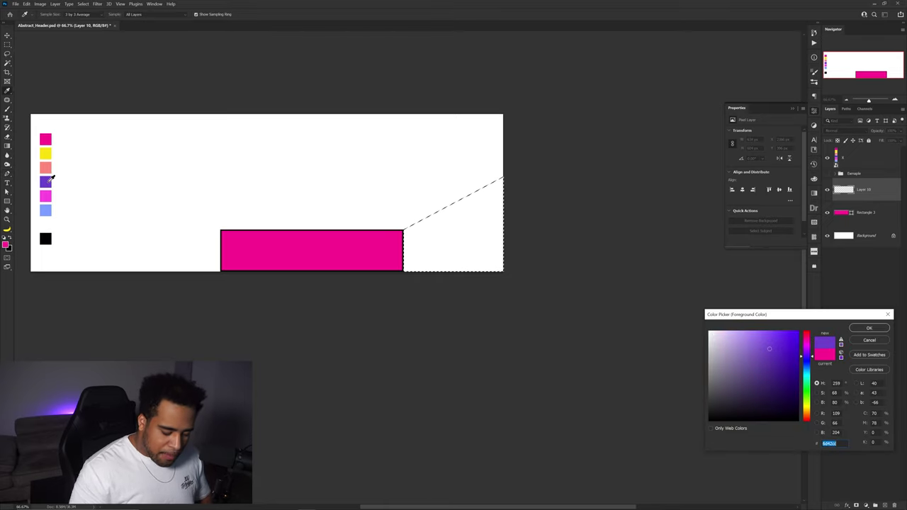
key("Return")
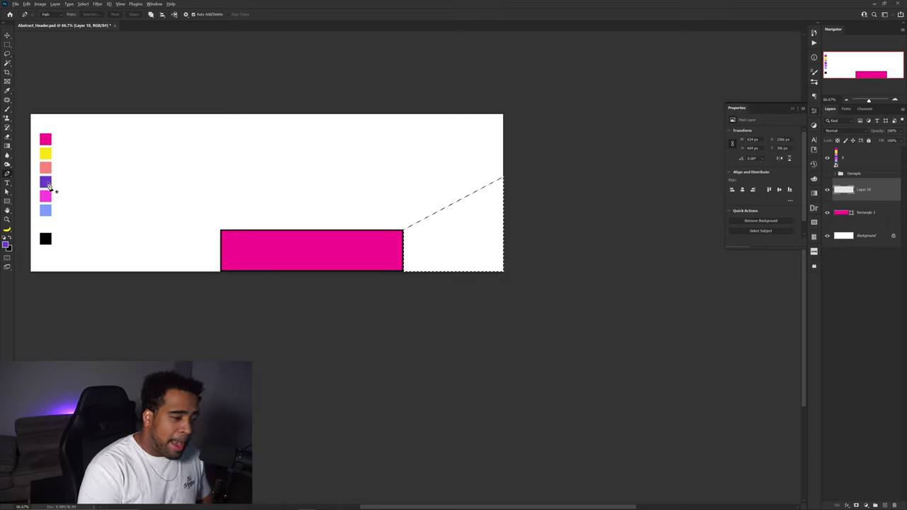
key("alt+BackSpace")
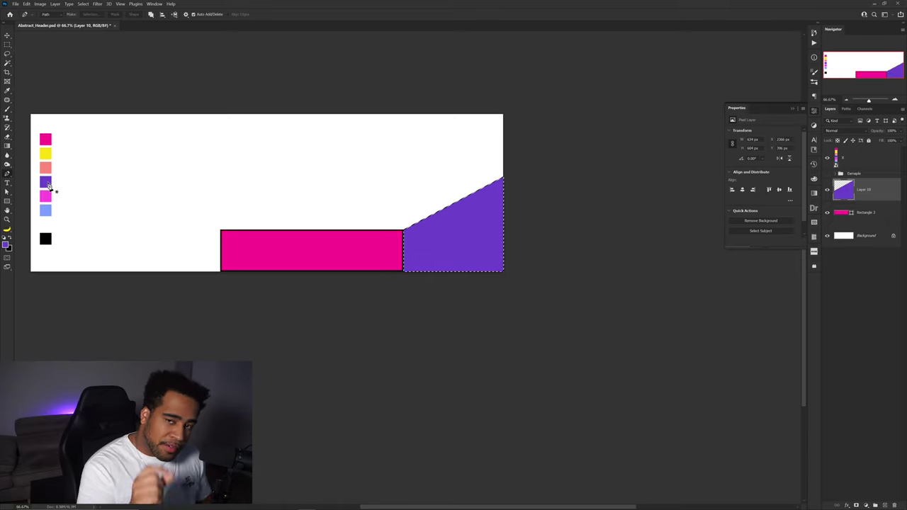
key("ctrl+d")
Step: Add a black 9 px Stroke layer style positioned inside to the purple shape
key("v")
scroll(428, 230, "up", 3)
scroll(411, 237, "down", 2)
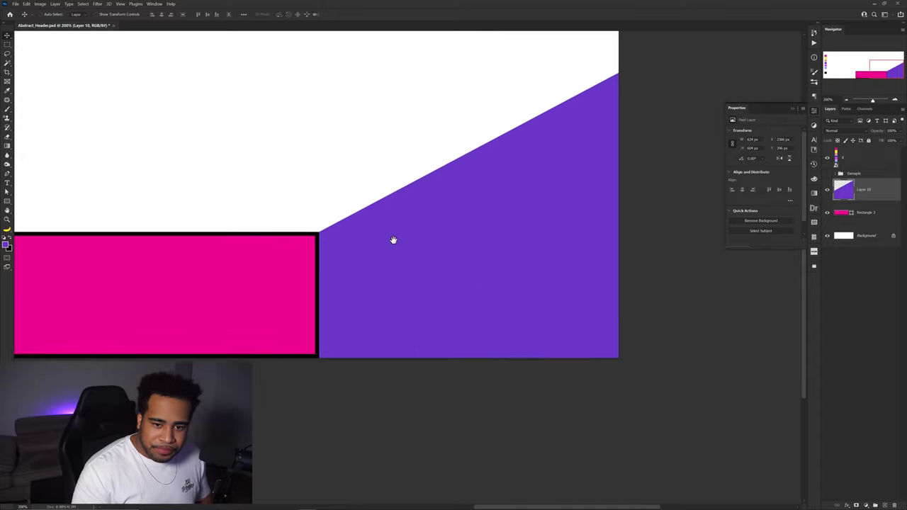
double_click(870, 198)
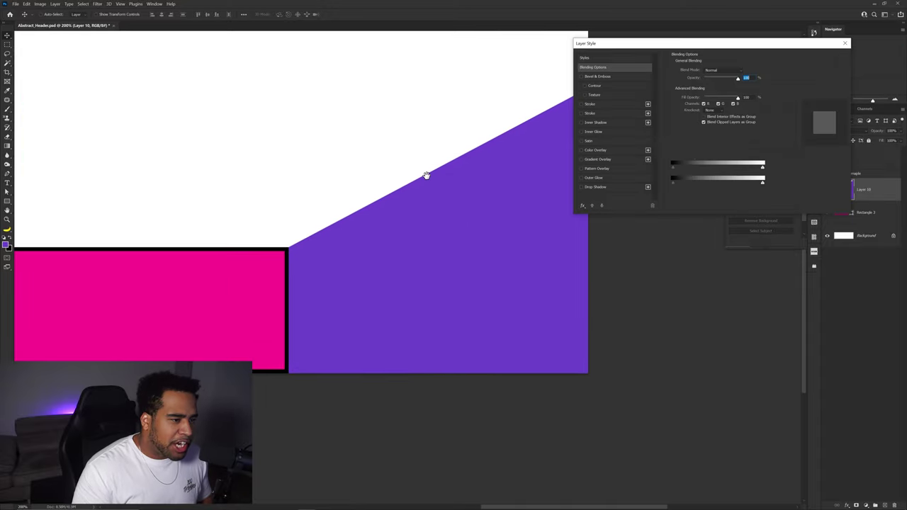
left_click(591, 114)
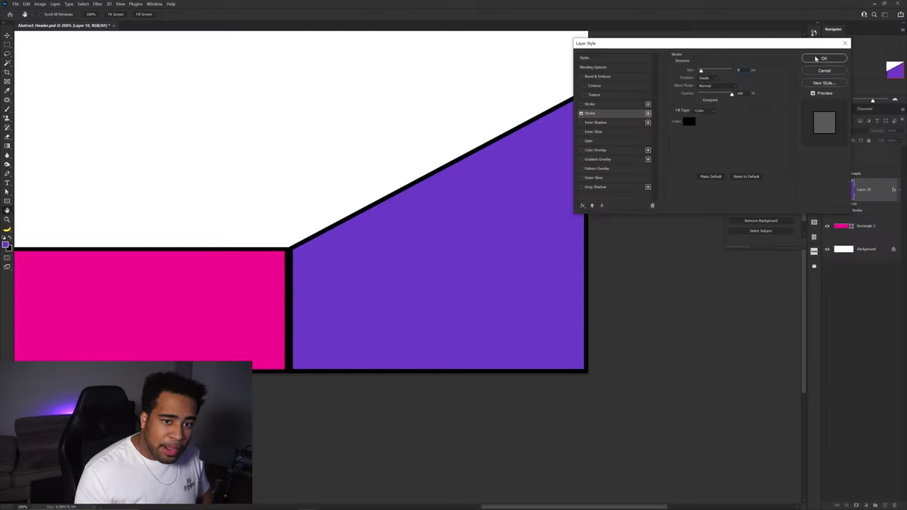
left_click(822, 58)
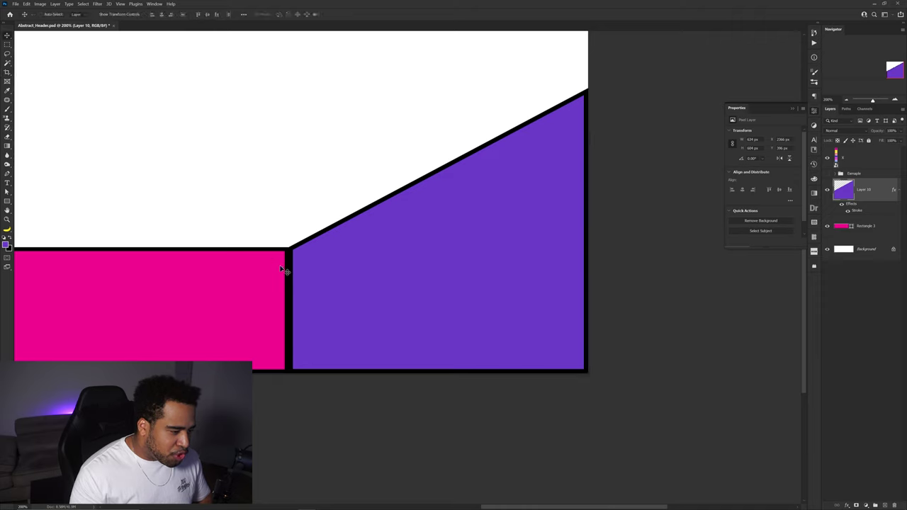
Step: Move the purple shape left so its outline overlaps the magenta rectangle's right outline, with X at 2357 px
scroll(280, 269, "up", 5)
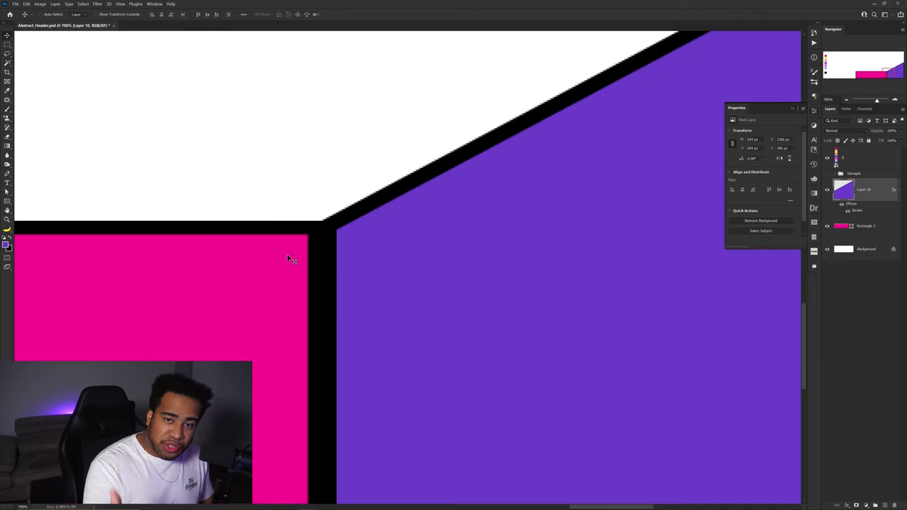
mouse_move(326, 248)
left_mouse_down()
mouse_move(347, 243)
mouse_move(326, 253)
left_mouse_up()
scroll(300, 254, "up", 1)
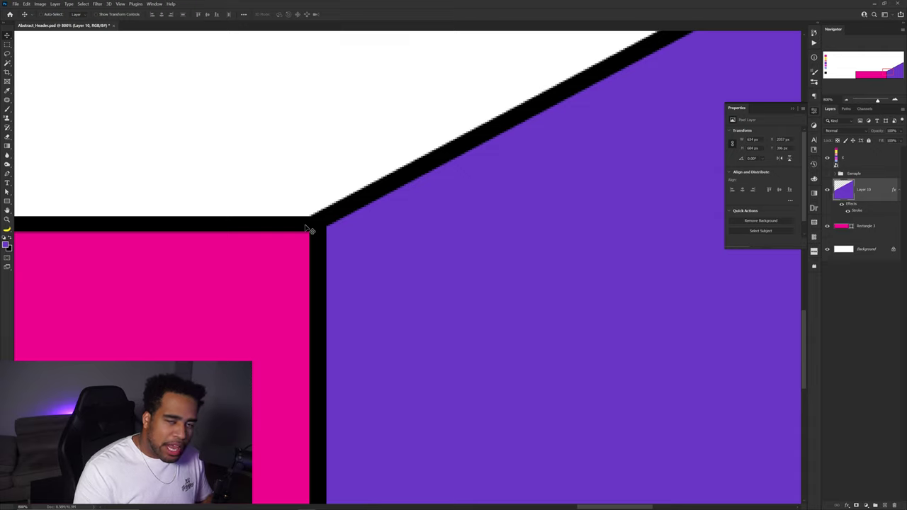
scroll(305, 229, "down", 7)
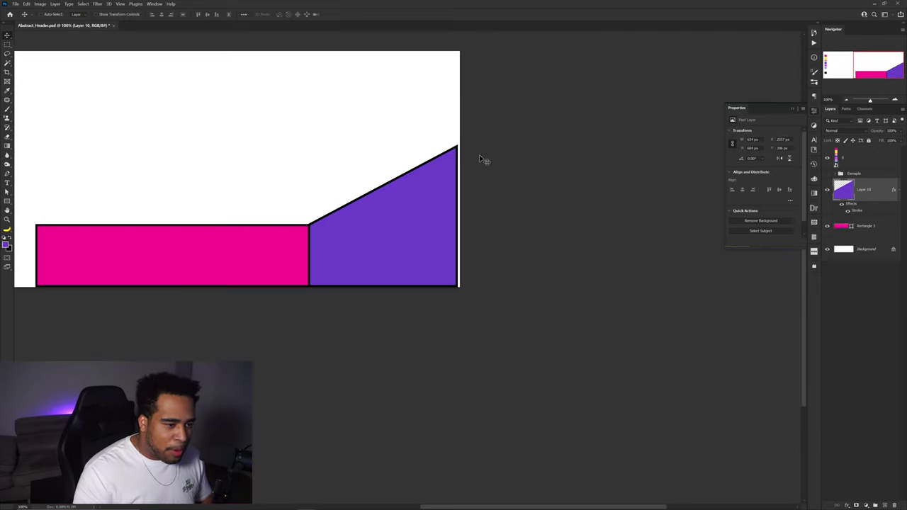
Step: Stretch the purple shape's right side to the canvas's right edge with Free Transform
scroll(459, 181, "up", 1)
key("ctrl")
key("ctrl+t")
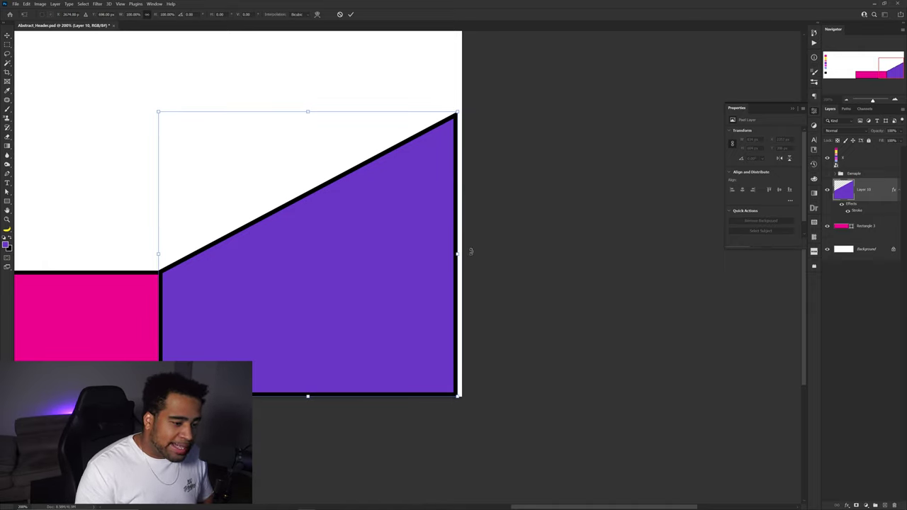
left_click_drag(458, 254, 462, 254)
key("Return")
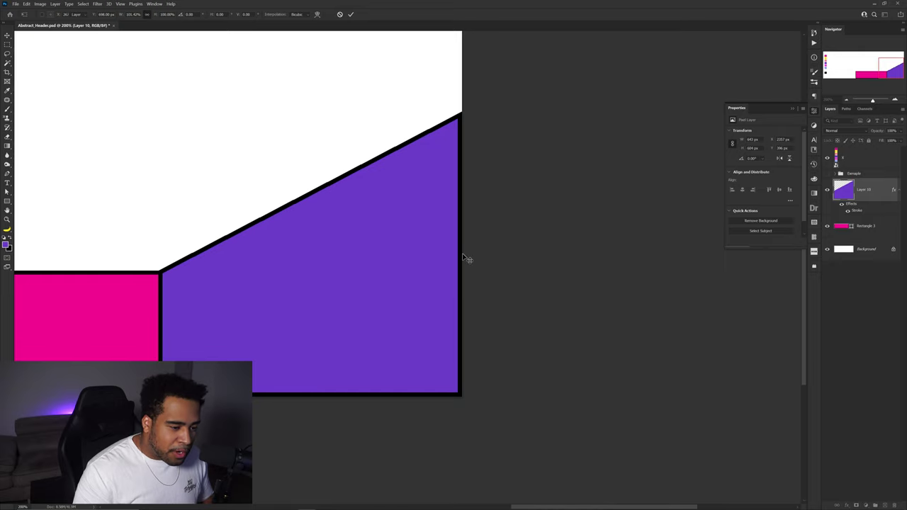
Step: Duplicate the magenta rectangle above the purple shape's layer and move the copy up and right across the two shapes
scroll(374, 270, "down", 1)
left_click_drag(297, 273, 475, 267)
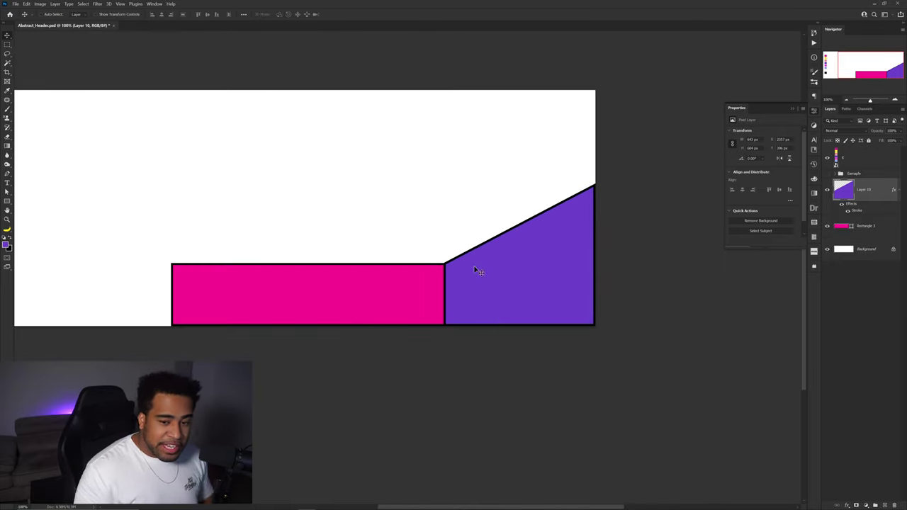
left_click(866, 227)
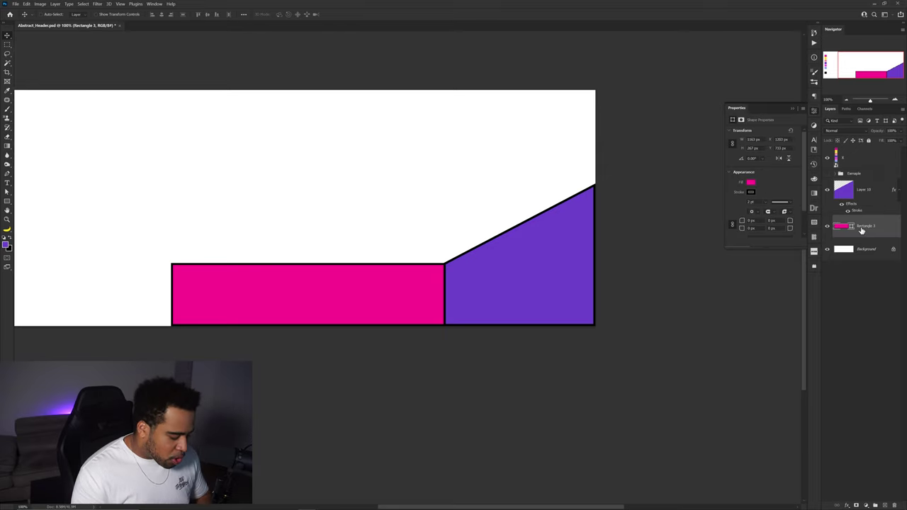
left_click_drag(874, 226, 873, 183)
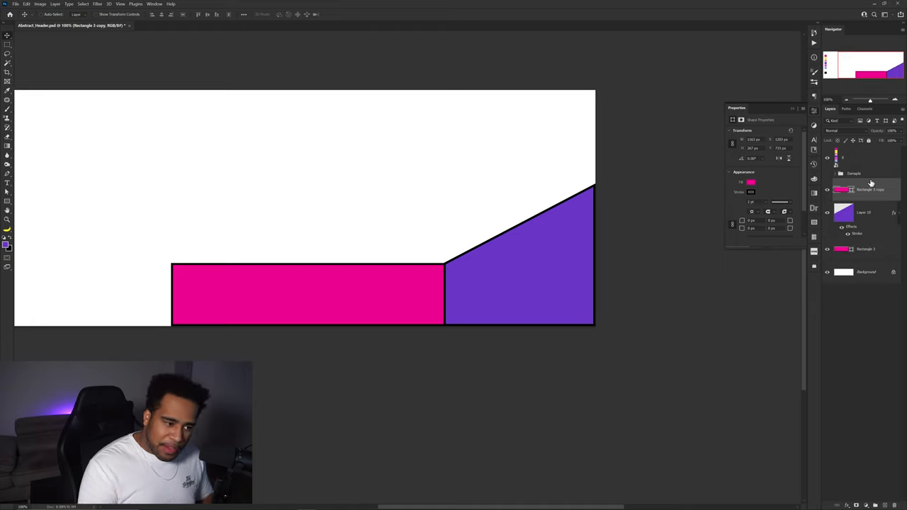
left_click_drag(334, 304, 435, 249)
Step: Resize the magenta copy to a thin 807 × 114 px bar with Free Transform and place it across the magenta and purple shapes' shared edge
key("ctrl+t")
left_click_drag(562, 230, 432, 230)
left_click_drag(361, 198, 346, 234)
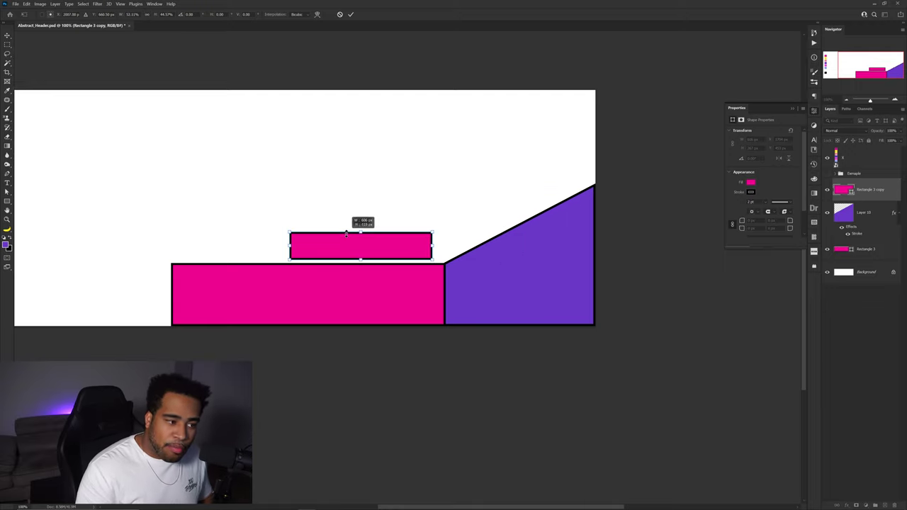
left_click_drag(431, 246, 525, 245)
mouse_move(408, 234)
left_mouse_down()
mouse_move(409, 225)
mouse_move(402, 241)
mouse_move(404, 216)
mouse_move(403, 228)
left_mouse_up()
left_click_drag(271, 244, 357, 244)
left_click_drag(451, 228, 443, 267)
key("Return")
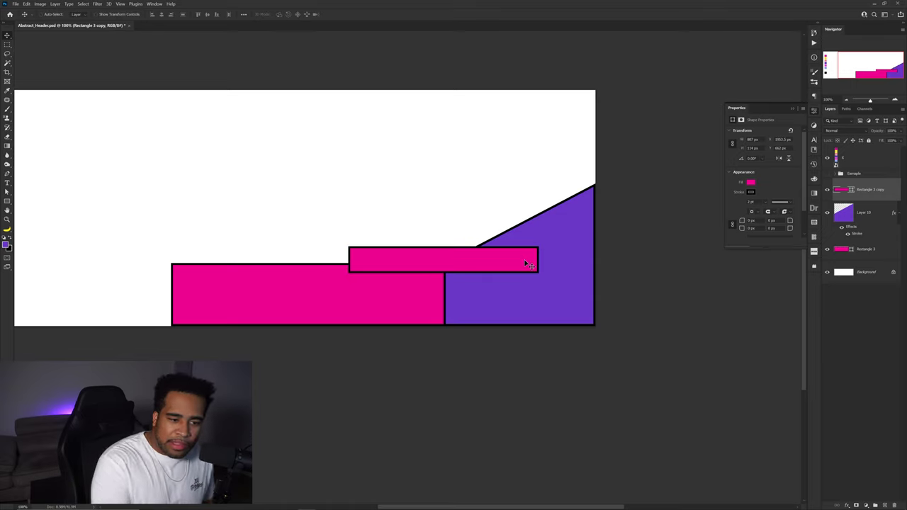
scroll(528, 265, "down", 1)
key("u")
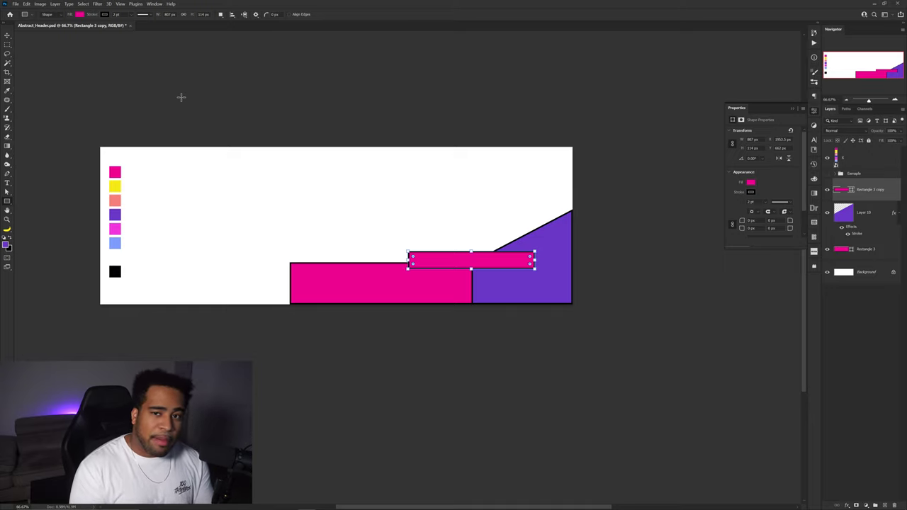
key("Print")
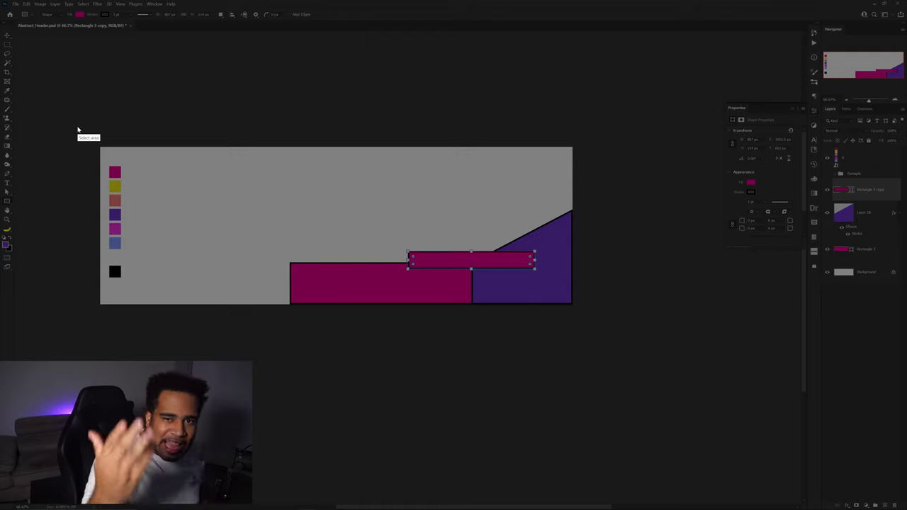
left_click_drag(44, 78, 264, 371)
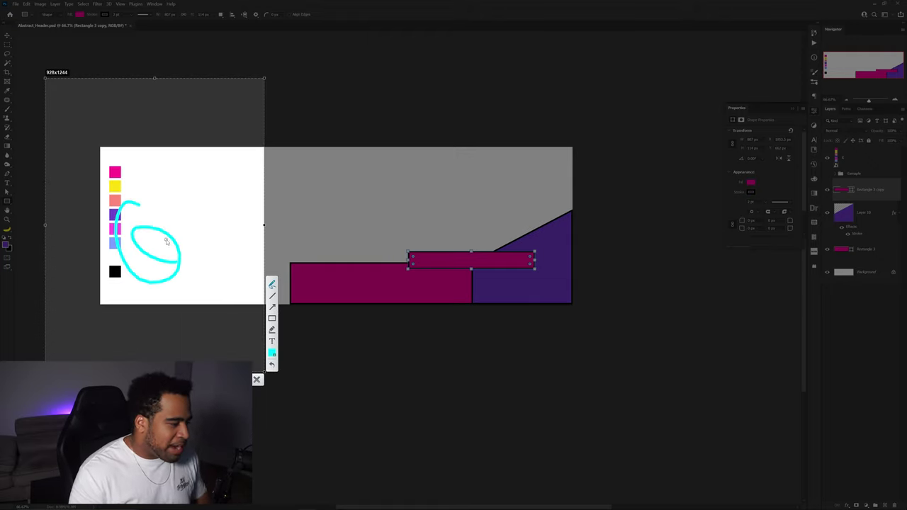
key("ctrl+z")
key("Escape")
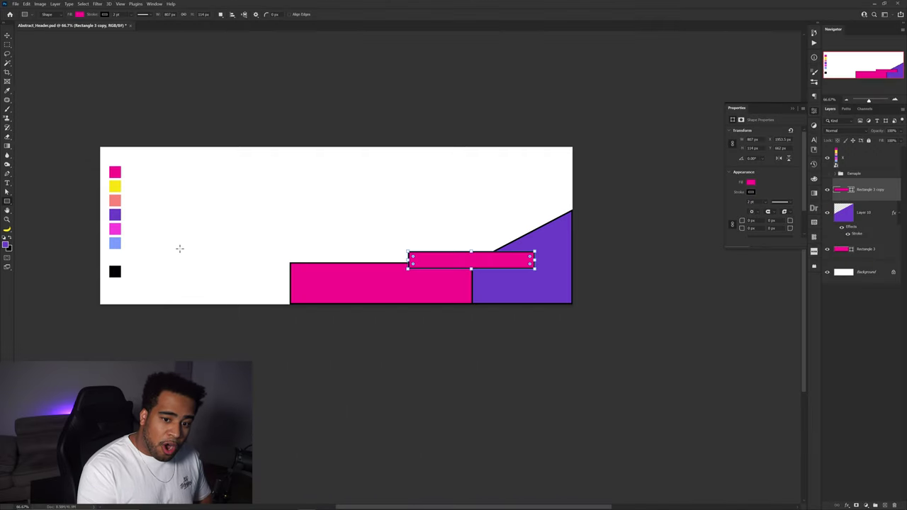
key("ctrl+v")
key("v")
left_click_drag(323, 253, 262, 231)
key("ctrl+z")
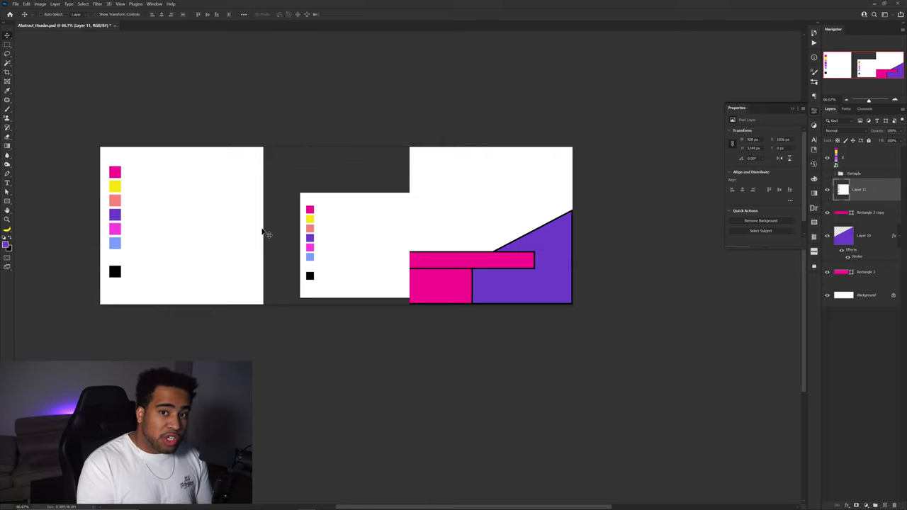
key("ctrl+z")
Step: Change the thin bar's fill to the yellow from the colour palette
key("u")
left_click(81, 14)
left_click(123, 28)
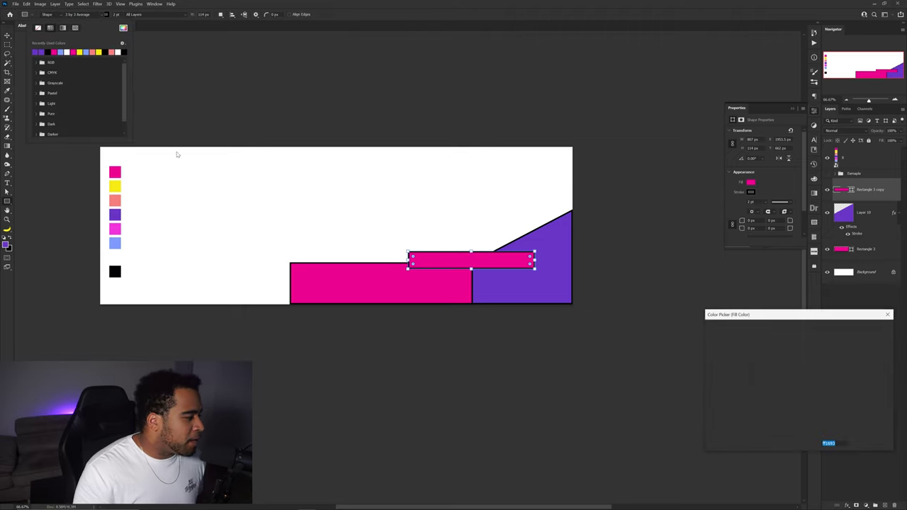
left_click(114, 185)
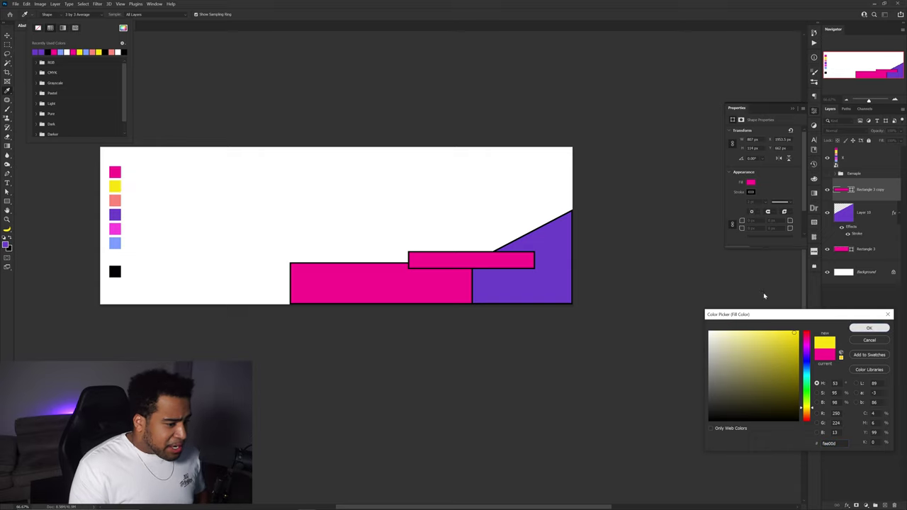
key("Escape")
left_click(79, 52)
left_click(7, 36)
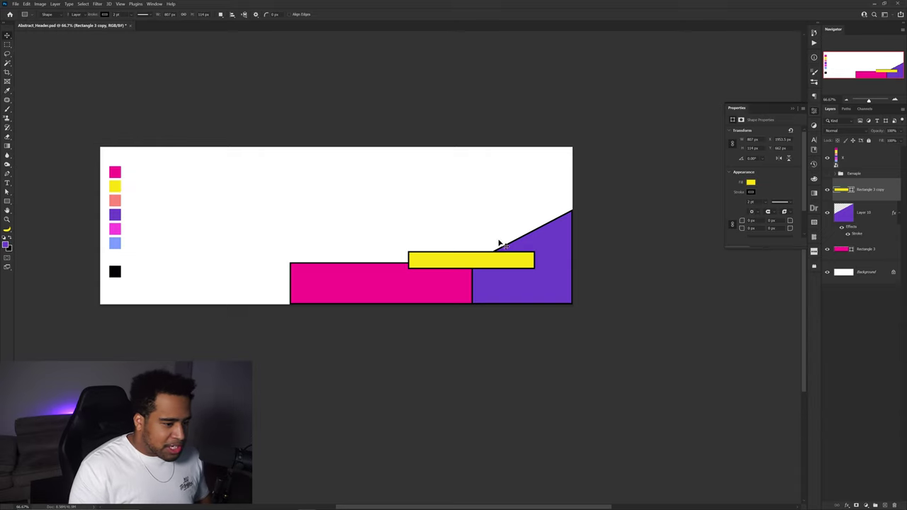
Step: Duplicate the yellow bar and enlarge the copy to 1261 × 476 px in the canvas's upper right corner
scroll(501, 253, "up", 1)
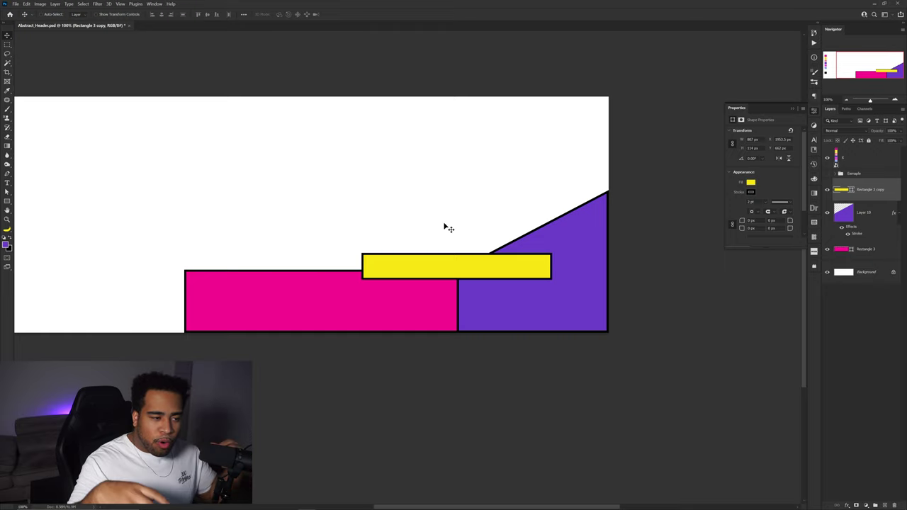
key("ctrl+minus")
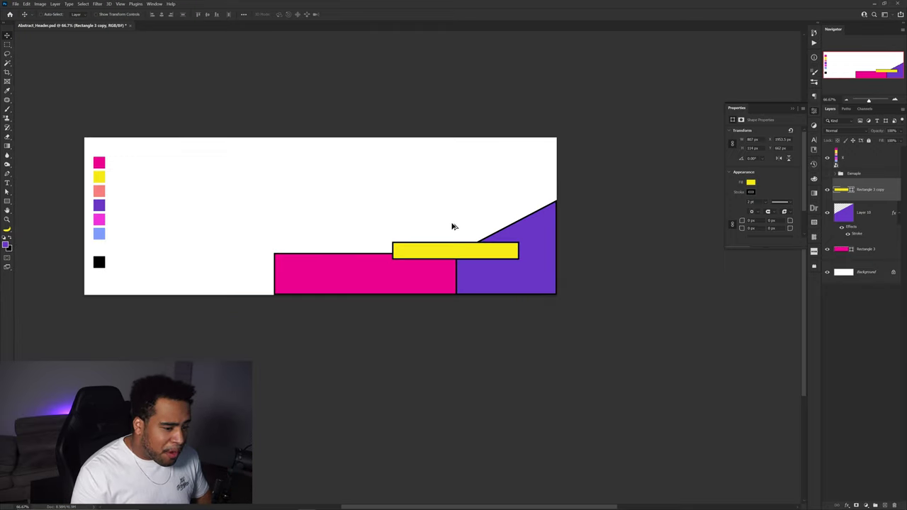
left_click_drag(478, 261, 511, 175)
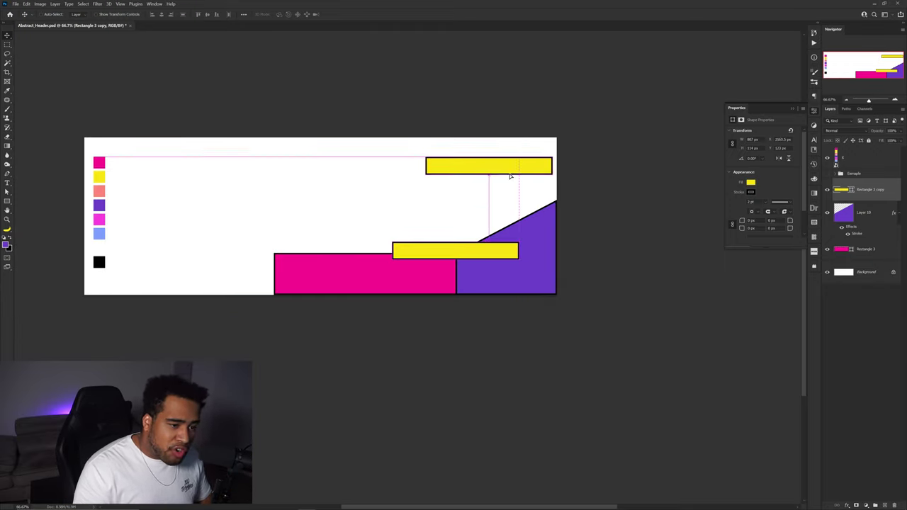
key("ctrl+t")
left_click_drag(419, 164, 355, 166)
left_click_drag(449, 177, 460, 213)
key("Return")
Step: Change the fill of the large upper-right rectangle to the coral palette colour
key("u")
left_click(79, 14)
left_click(123, 28)
key("Escape")
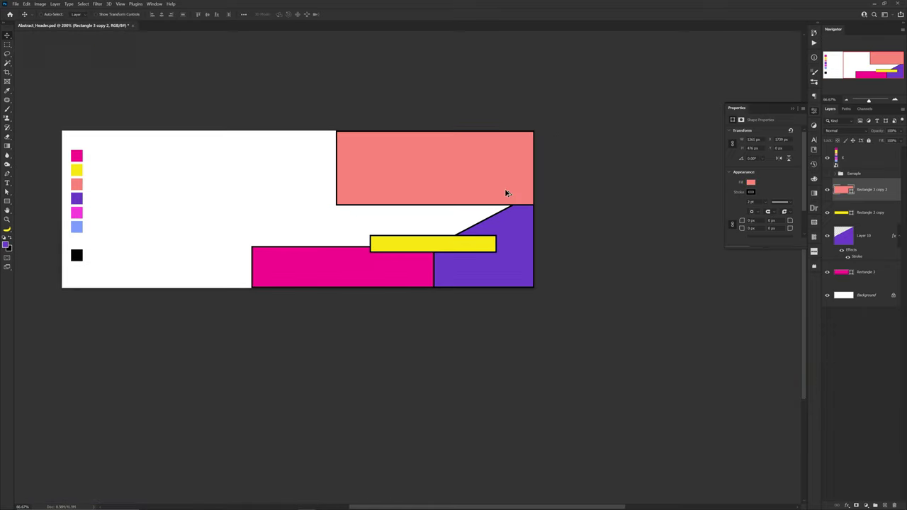
Step: Make a 664 × 275 px copy of the coral rectangle over its lower right area and fill it with the blue swatch 7d9fff
mouse_move(333, 189)
left_mouse_down()
mouse_move(435, 222)
mouse_move(525, 226)
left_mouse_up()
left_click(79, 14)
left_click(123, 29)
left_click(76, 224)
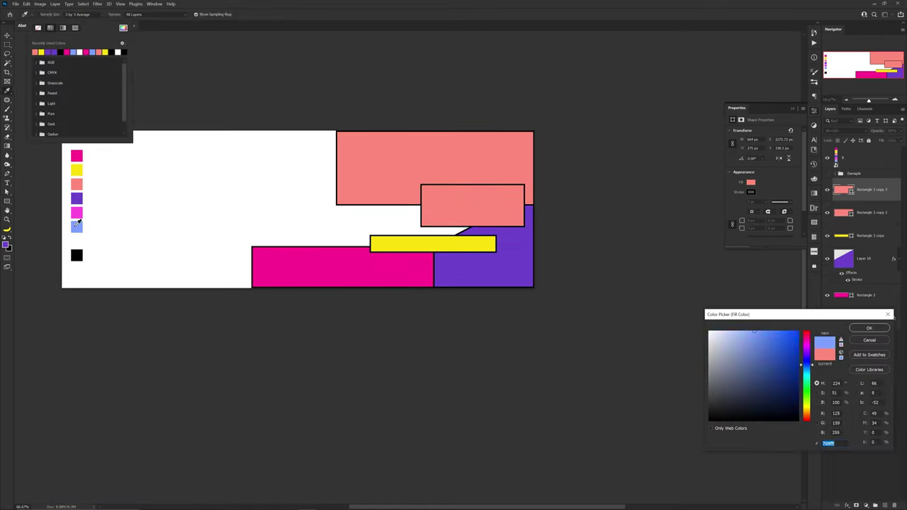
key("Return")
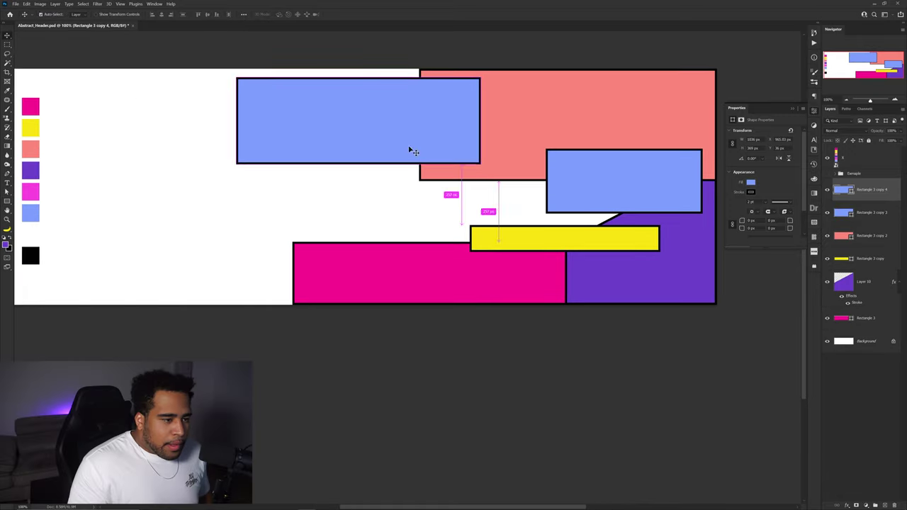
Step: Place a 1036 × 369 px blue rectangle copy over the coral rectangle's left edge at Y 36 px, and toggle its visibility to check it
left_click_drag(414, 152, 413, 152)
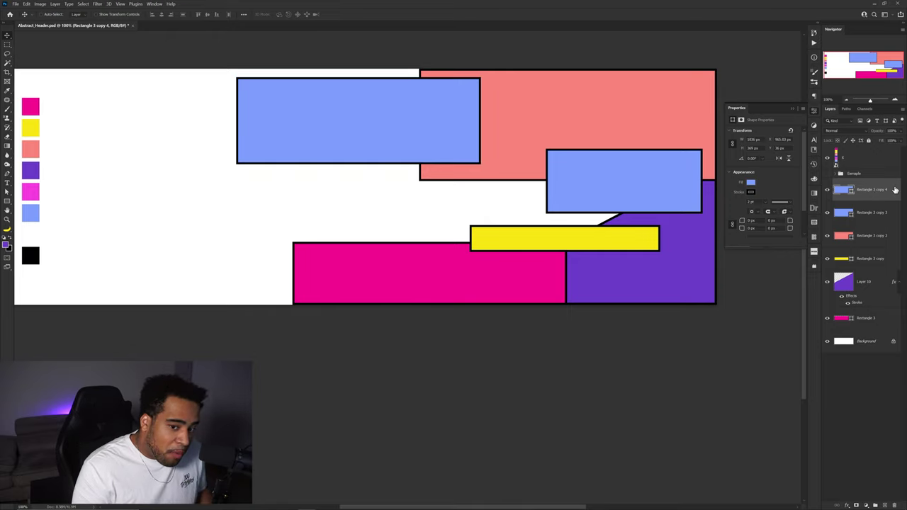
left_click(827, 190)
left_click(828, 190)
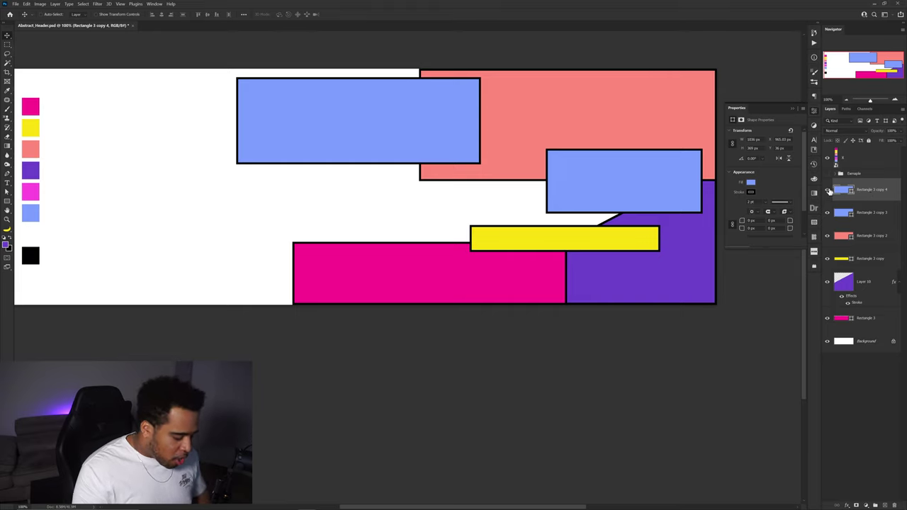
Step: Duplicate the large blue rectangle beneath itself and offset the copy up and right to Y 0 px, with X at about 1018 px
left_click_drag(877, 194, 879, 206)
scroll(344, 80, "up", 2)
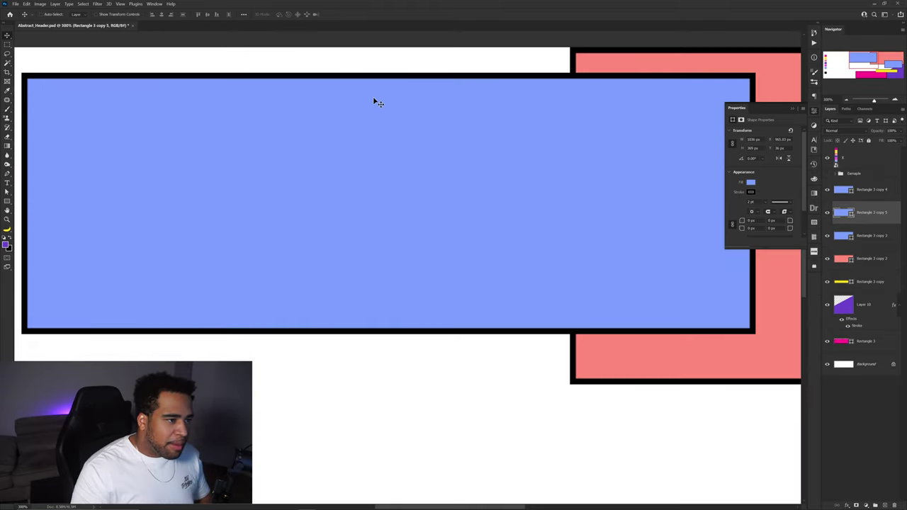
left_click_drag(328, 116, 431, 208)
left_click_drag(372, 207, 409, 183)
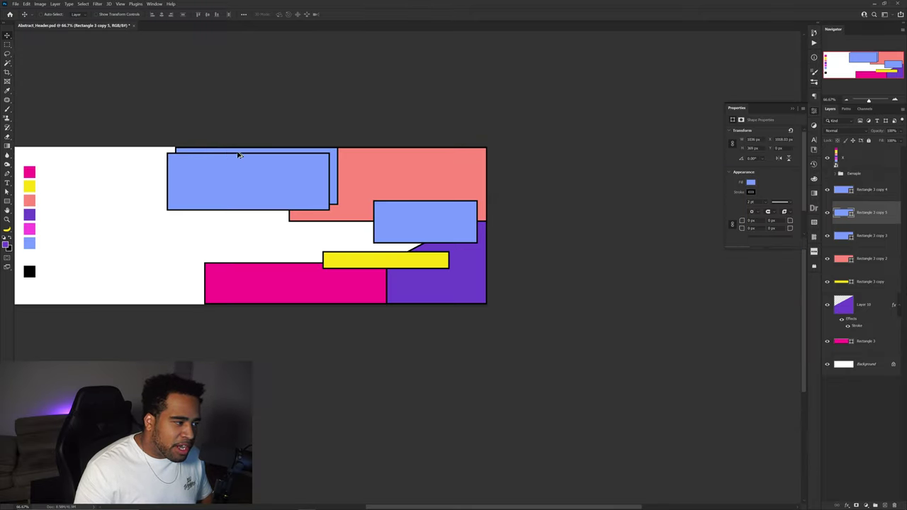
Step: Shift the offset blue copy left to X about 1004 px so its right border sits closer to the front rectangle
scroll(175, 153, "down", 4)
scroll(220, 154, "up", 1)
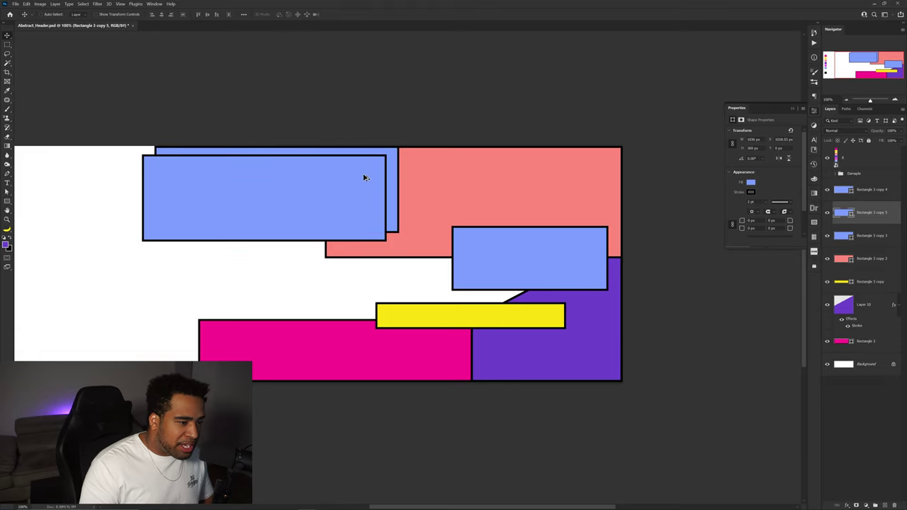
scroll(357, 172, "up", 2)
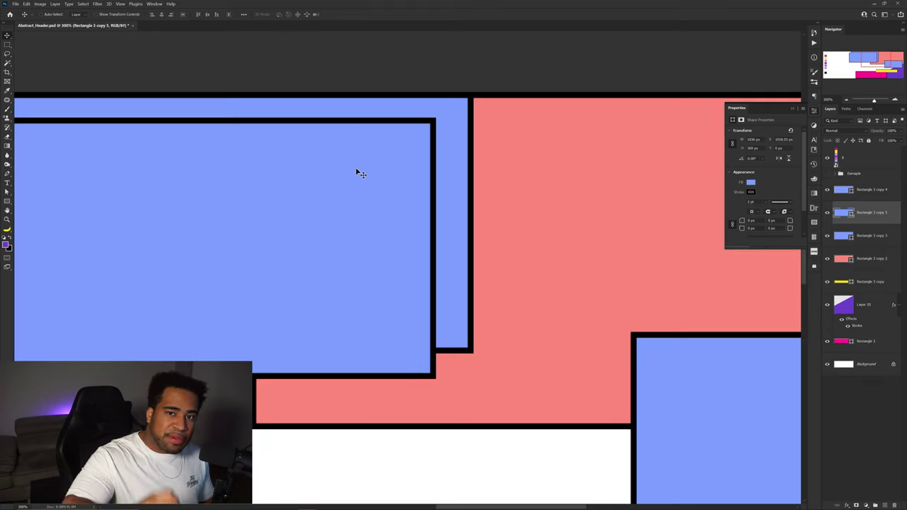
left_click_drag(350, 148, 462, 156)
left_click_drag(565, 166, 555, 167)
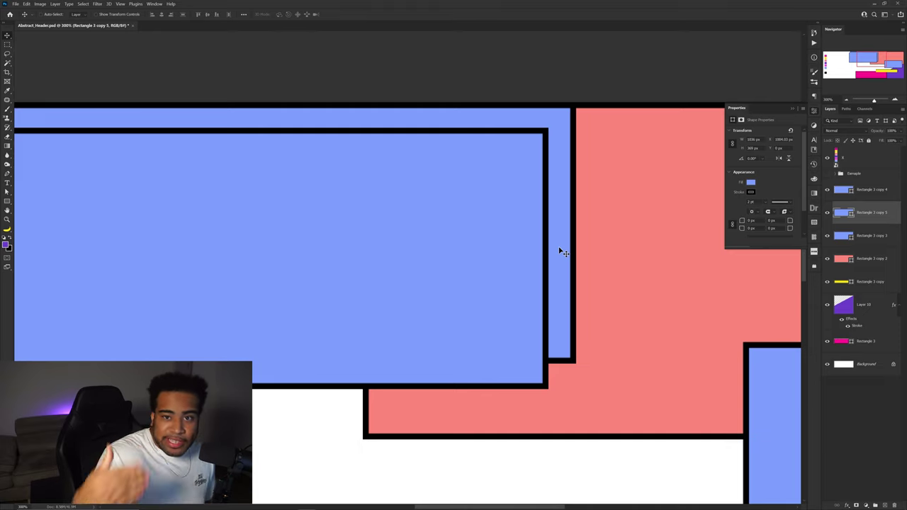
scroll(547, 241, "down", 1)
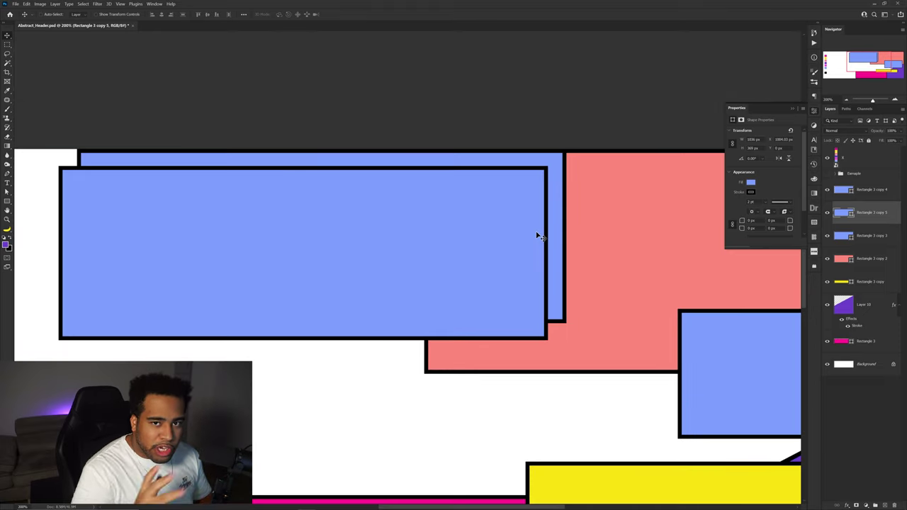
scroll(537, 236, "down", 2)
key("a")
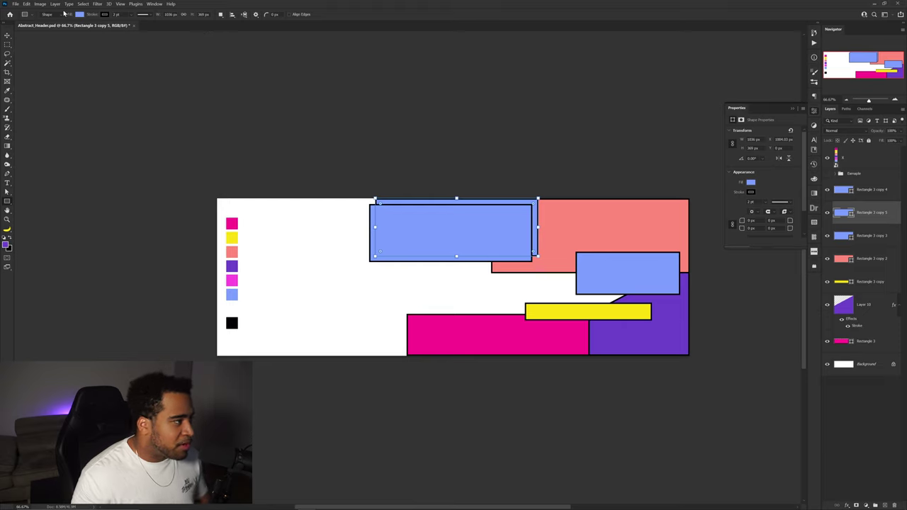
left_click(80, 14)
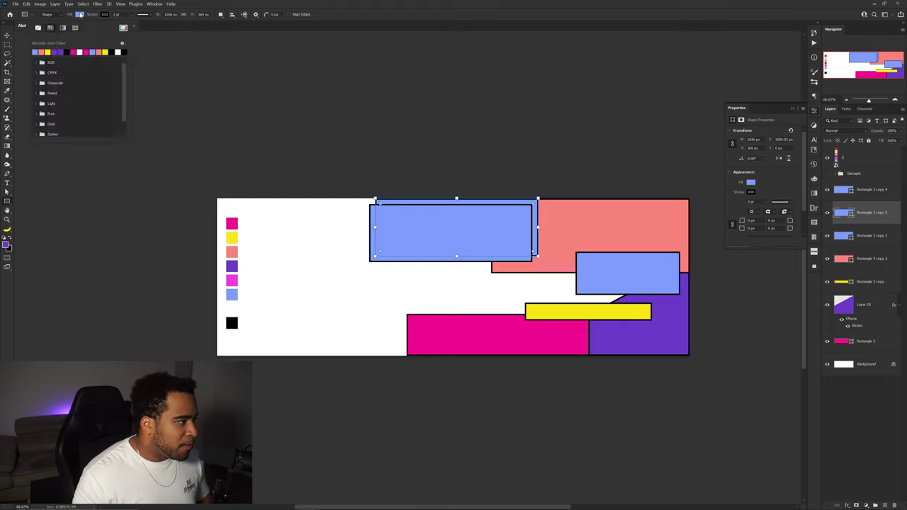
left_click(123, 28)
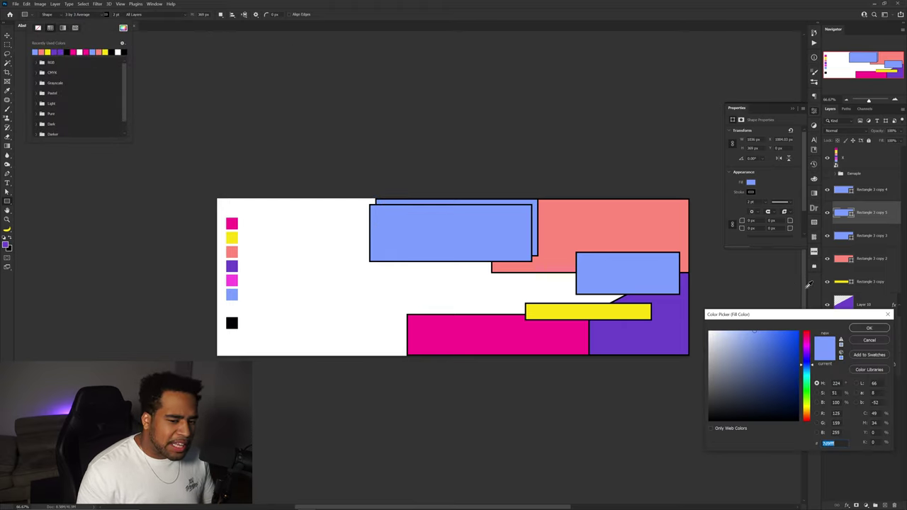
key("Return")
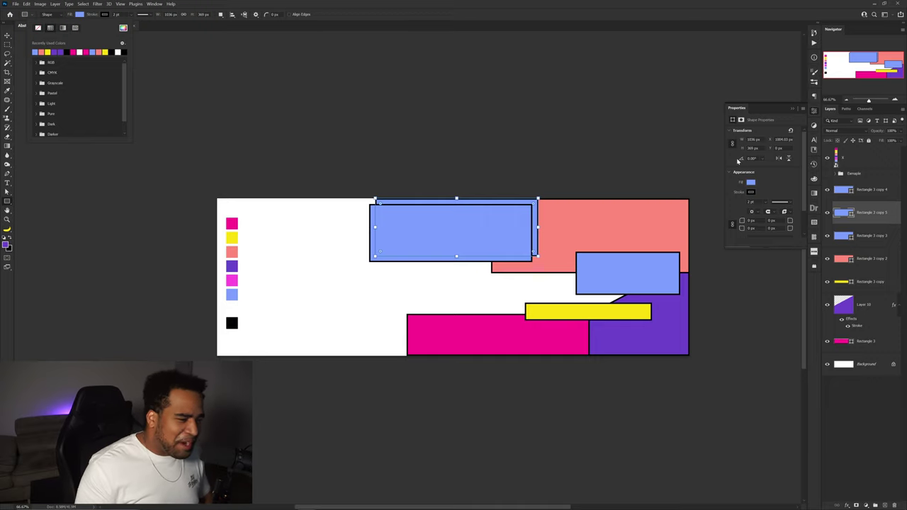
left_click(425, 110)
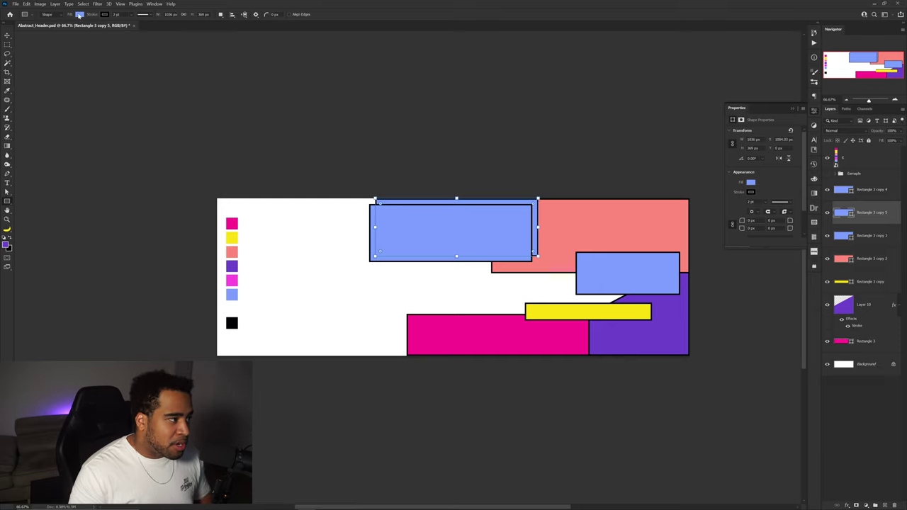
Step: Fill the offset copy behind the large blue rectangle with the yellow sampled from the thin bar
left_click(80, 15)
left_click(124, 29)
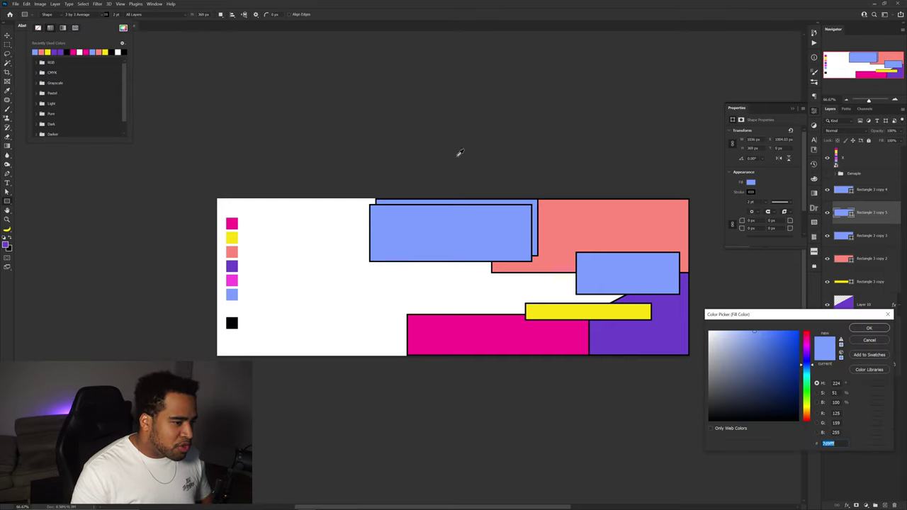
left_click(607, 309)
key("Return")
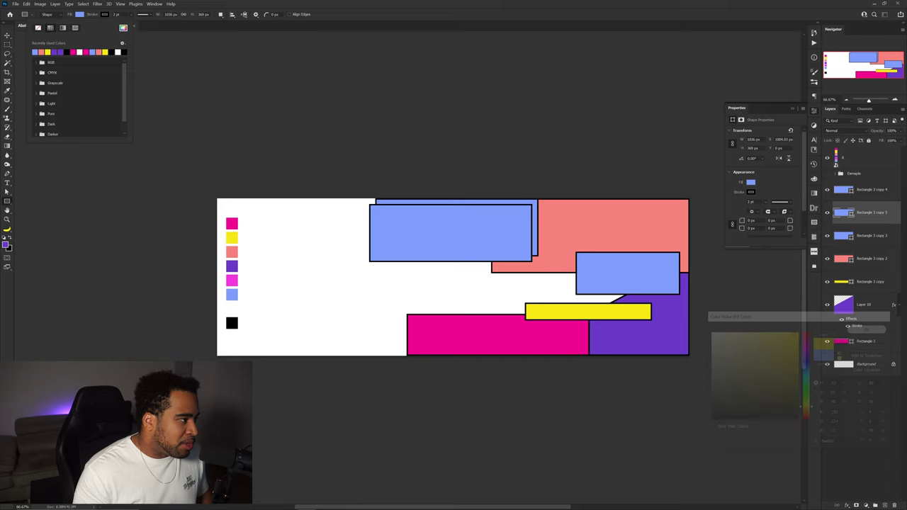
left_click(8, 34)
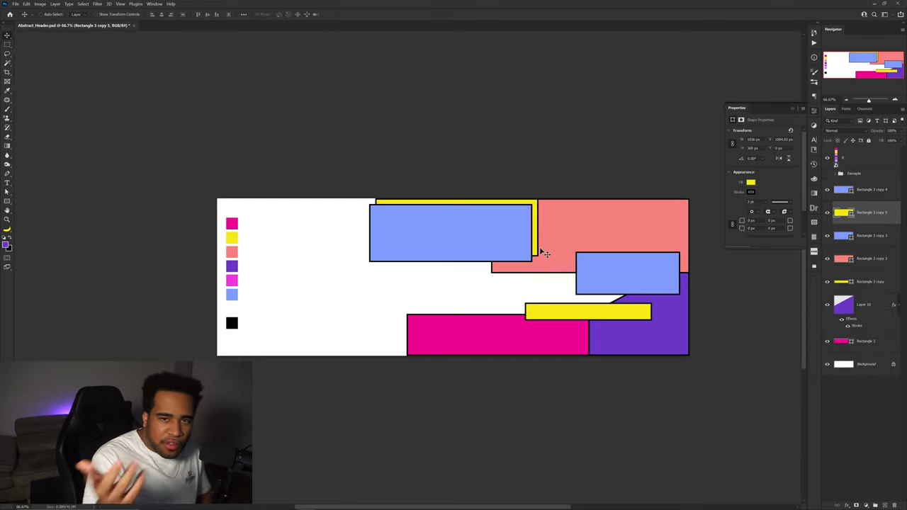
Step: Add a white 375 × 334 px rectangle copy with the black outline over the large blue rectangle's lower edge
scroll(533, 247, "up", 2)
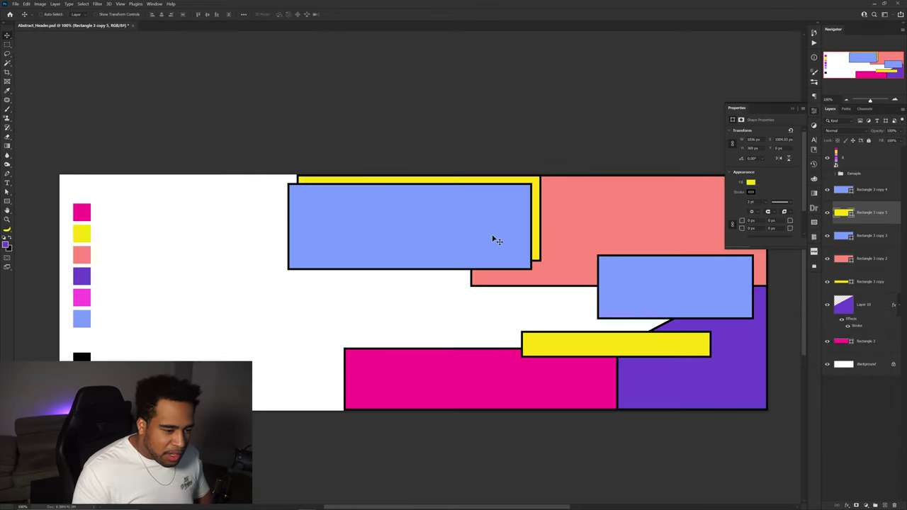
left_click(502, 241, "ctrl")
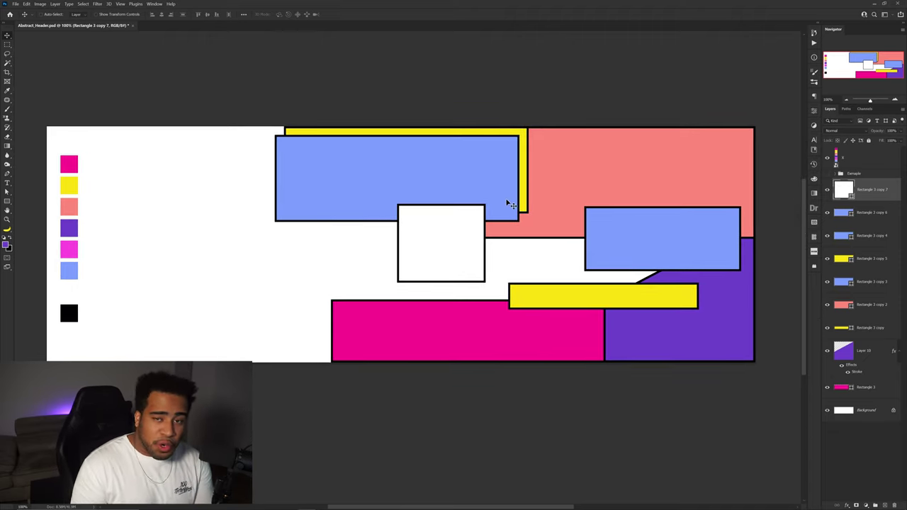
key("Print")
left_click_drag(306, 153, 725, 327)
mouse_move(675, 261)
left_mouse_down()
mouse_move(618, 296)
mouse_move(587, 233)
mouse_move(477, 237)
mouse_move(488, 316)
mouse_move(644, 300)
left_mouse_up()
left_click(718, 336)
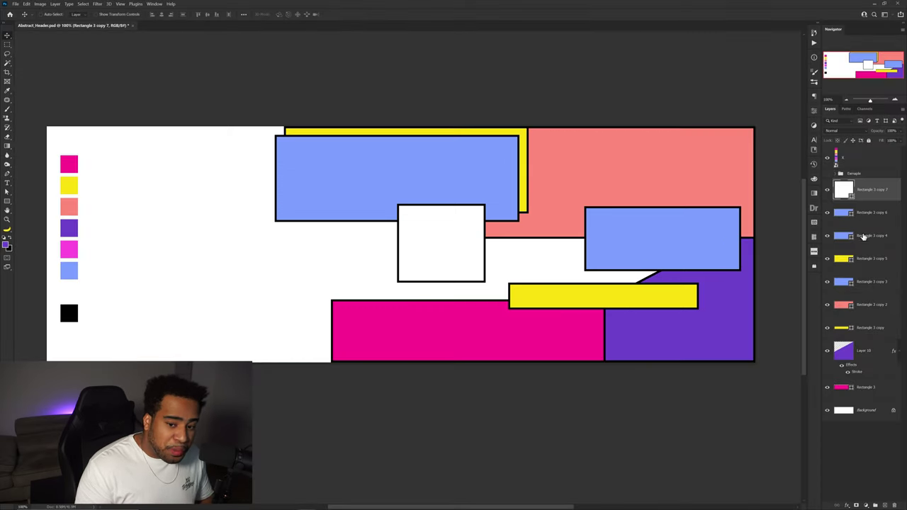
Step: Create a layer directly above the background and outline a closed five-sided area across the central white gap with the Pen tool
left_click(872, 410)
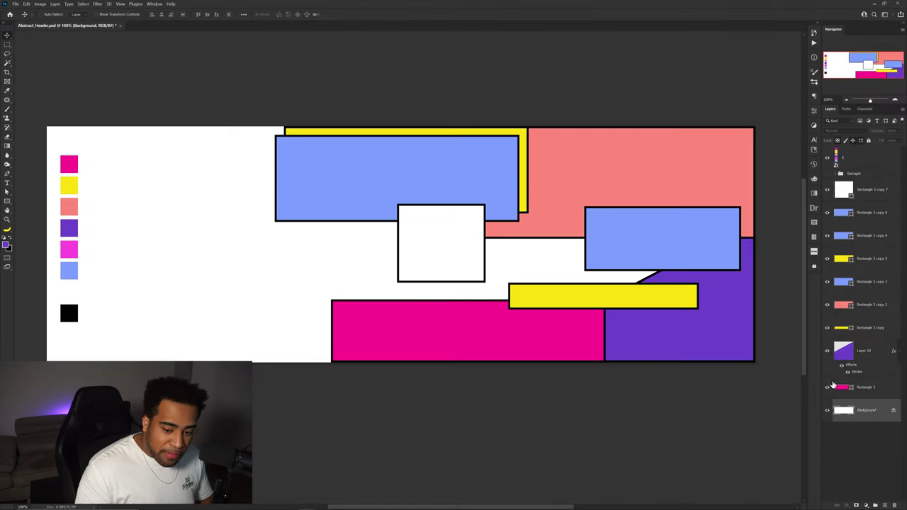
left_click(883, 501)
key("p")
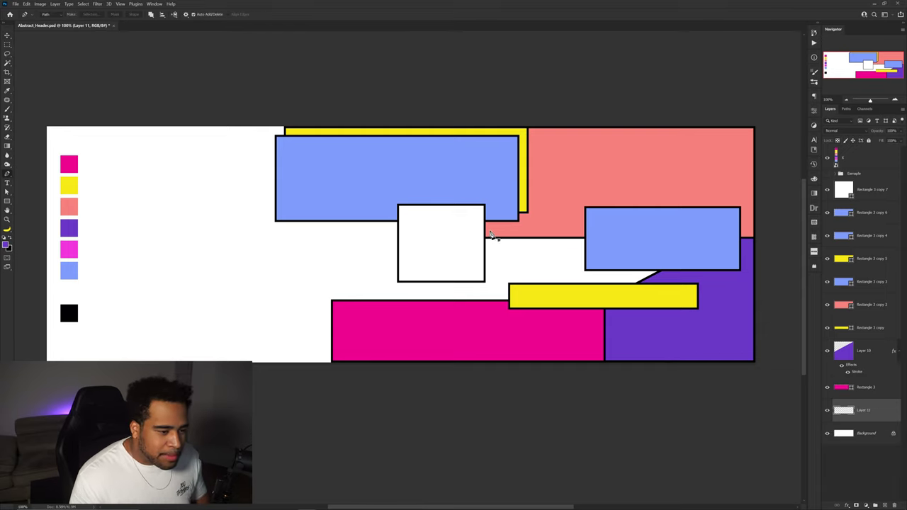
left_click(444, 229)
left_click(444, 328)
left_click(674, 316)
left_click(684, 243)
left_click(554, 208)
left_click(444, 229)
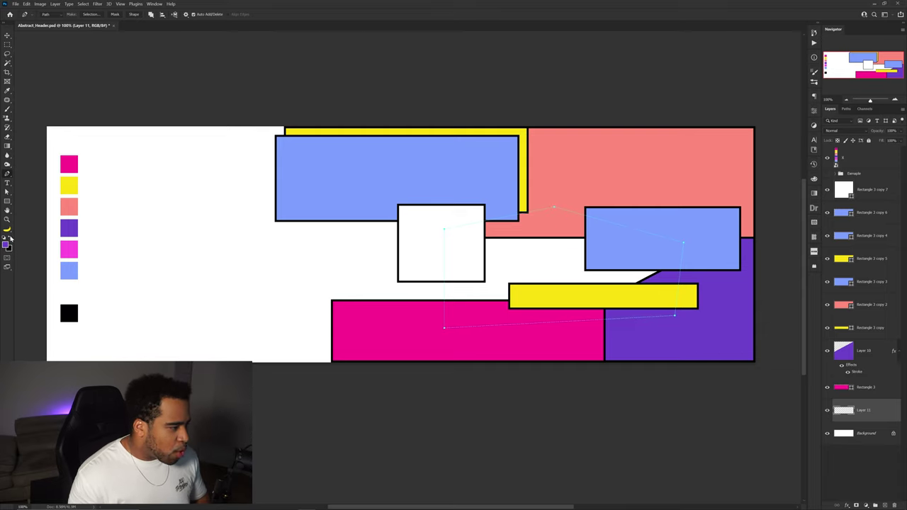
Step: Turn the five-sided path into a selection, fill it with black behind the other shapes, and deselect
left_click(10, 240)
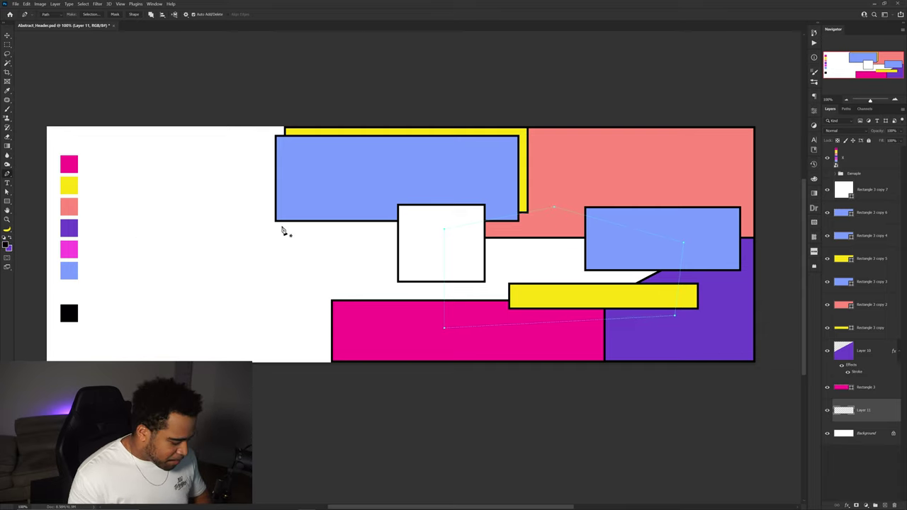
key("ctrl+Return")
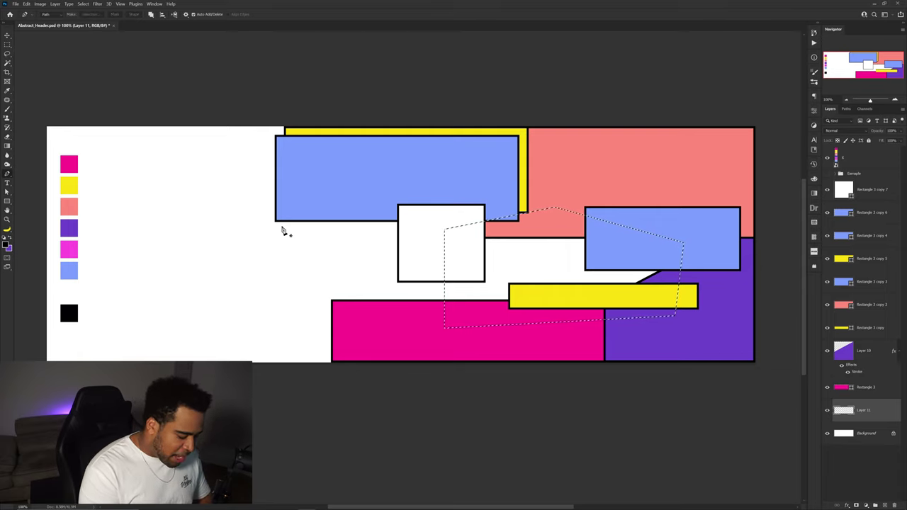
key("alt+BackSpace")
key("ctrl+d")
key("v")
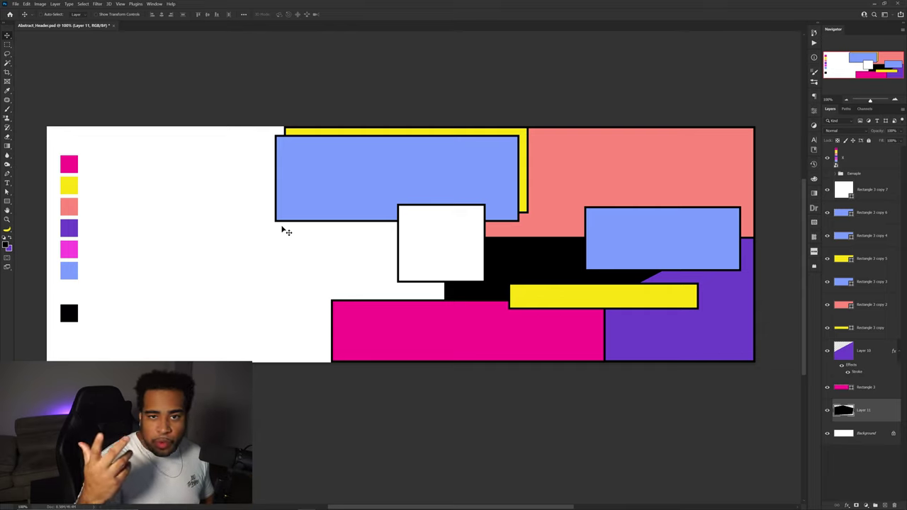
scroll(641, 262, "up", 1)
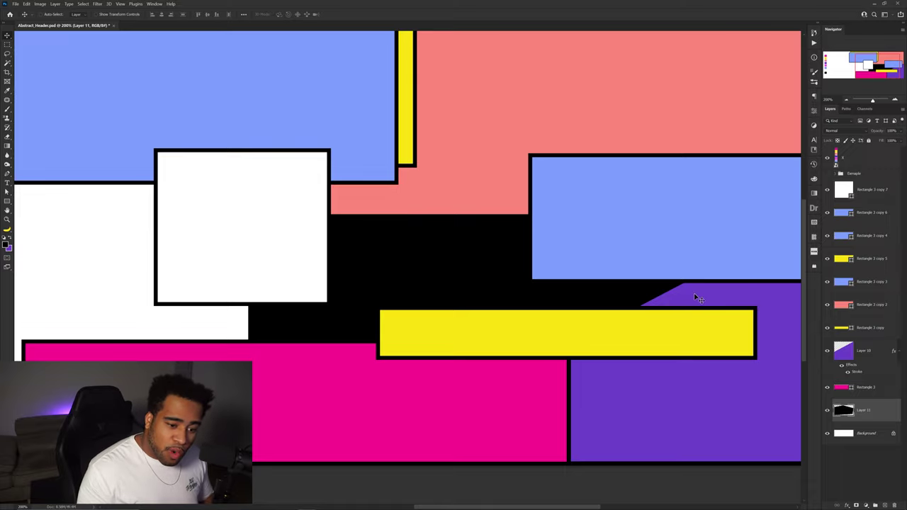
key("ctrl+0")
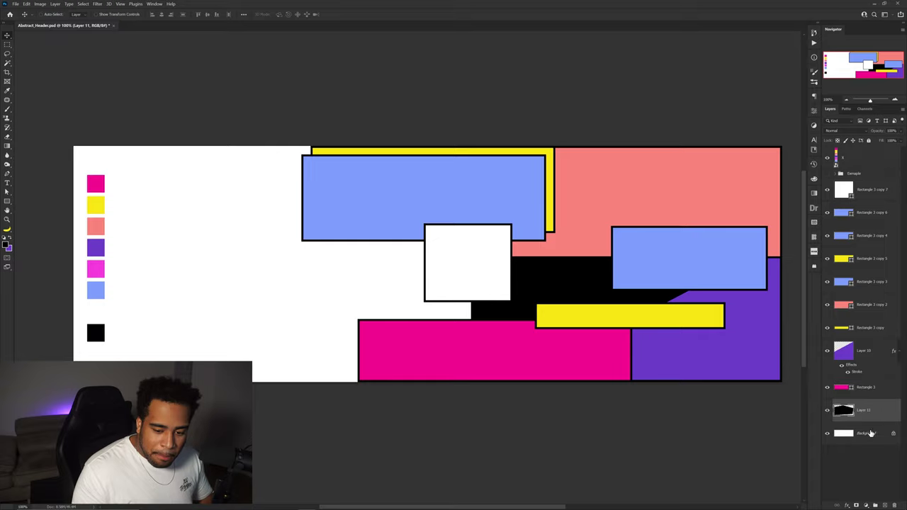
Step: Add an empty layer above the black shape, then duplicate the white rectangle beneath the large blue one and enlarge it to about 616 × 548 px
left_click(885, 505)
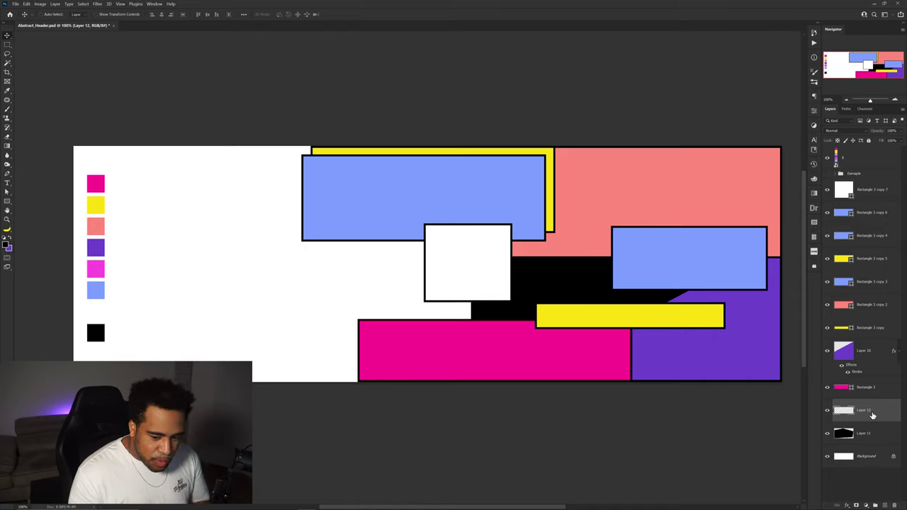
left_click(496, 262)
left_click_drag(870, 191, 854, 249)
left_click_drag(506, 245, 479, 277)
key("ctrl+t")
left_click_drag(400, 259, 381, 225)
left_click_drag(457, 282, 467, 282)
key("Return")
Step: Fill the enlarged white rectangle copy with the palette's purple, 6d42cc
key("i")
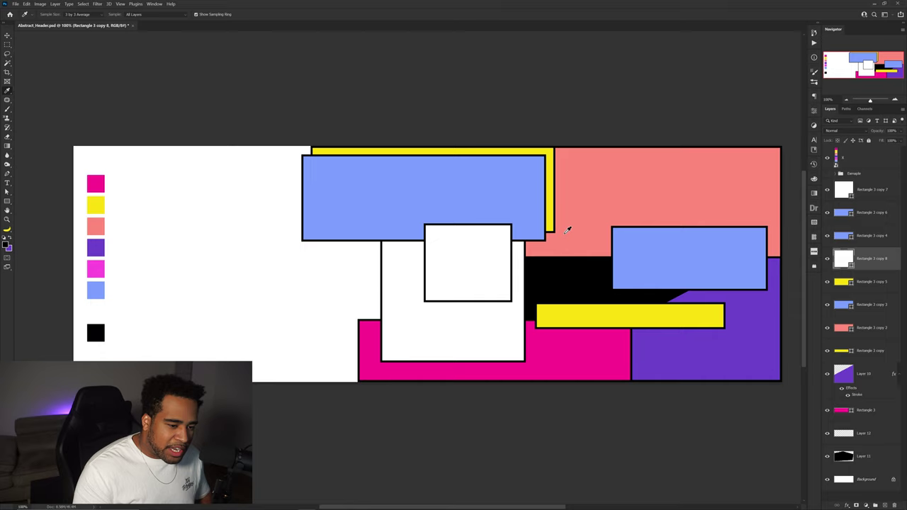
key("u")
left_click(82, 16)
left_click(123, 29)
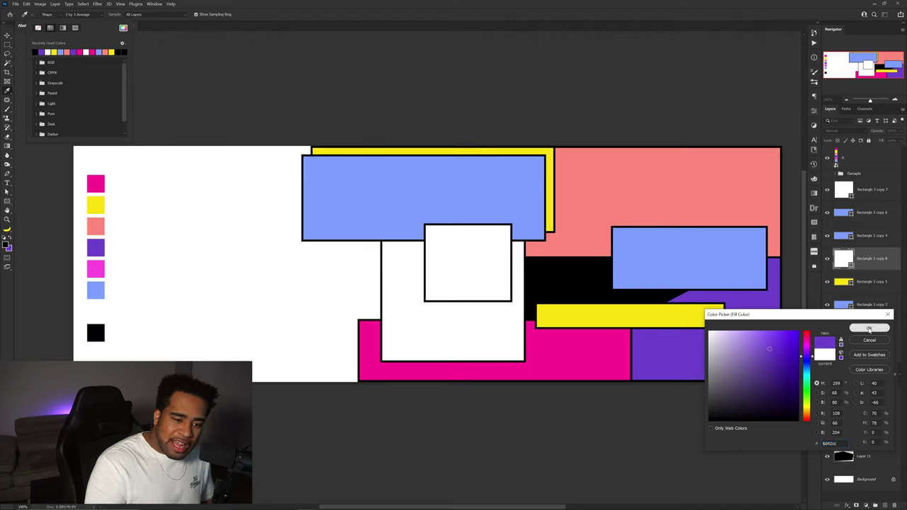
left_click(869, 329)
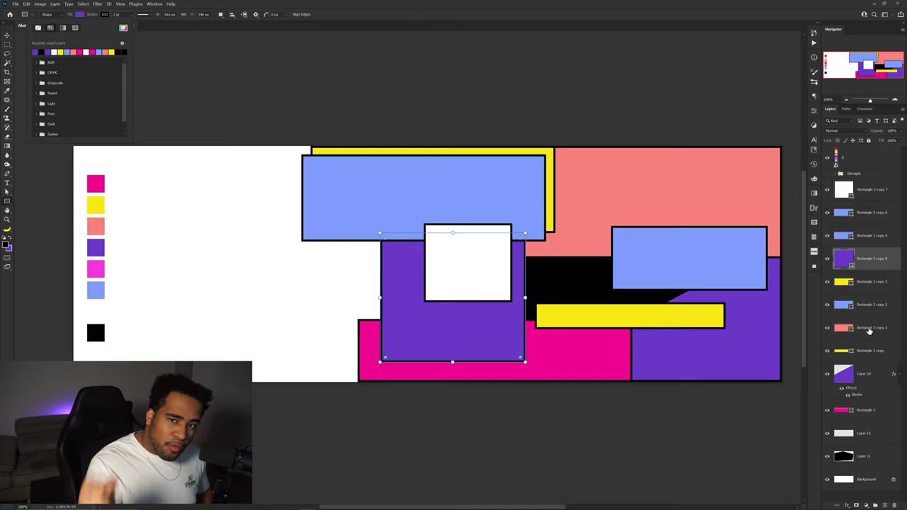
left_click(8, 35)
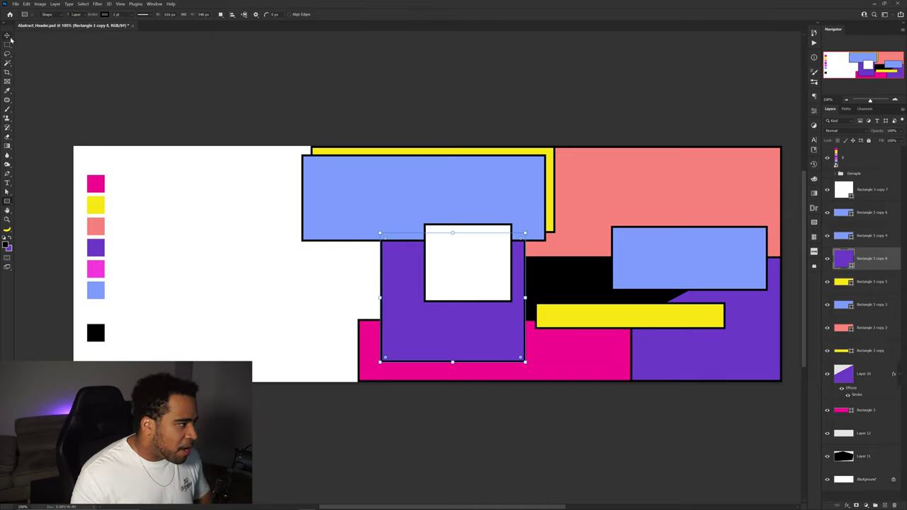
scroll(479, 288, "down", 1)
left_click_drag(481, 289, 518, 279)
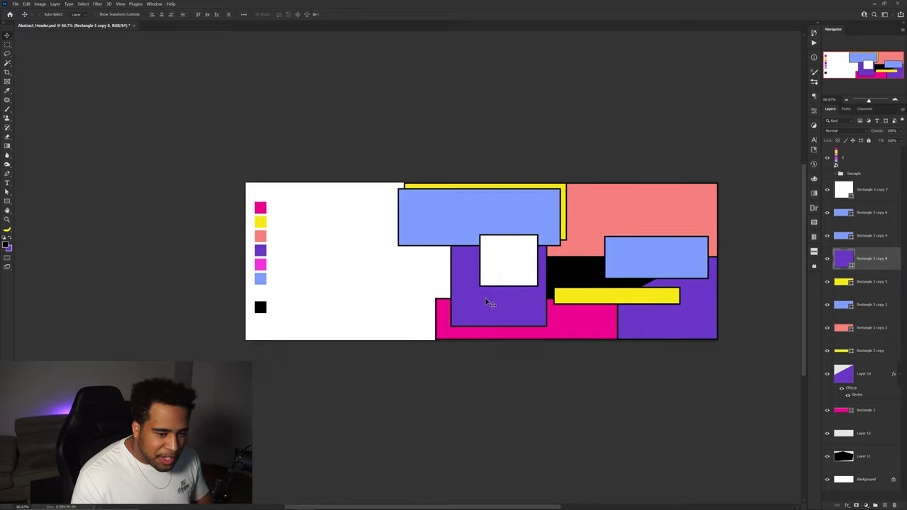
scroll(490, 302, "up", 1)
left_click(860, 200)
left_click(7, 201)
left_click_drag(450, 205, 243, 196)
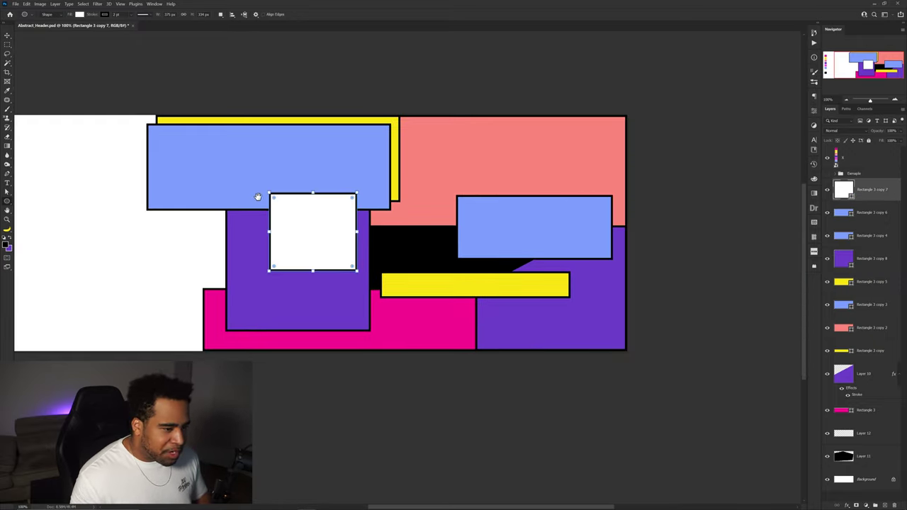
left_click_drag(518, 238, 519, 240)
left_click_drag(519, 241, 507, 240)
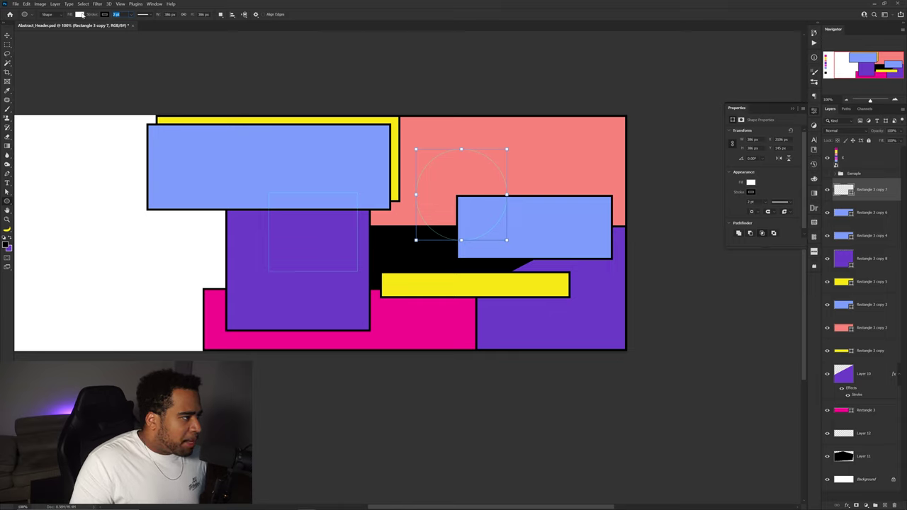
left_click(79, 14)
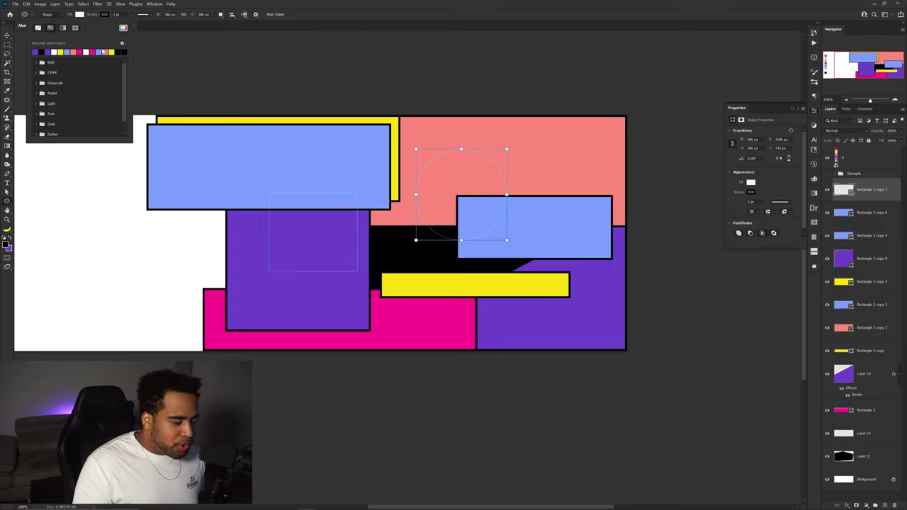
left_click(122, 27)
left_click(214, 303)
key("Return")
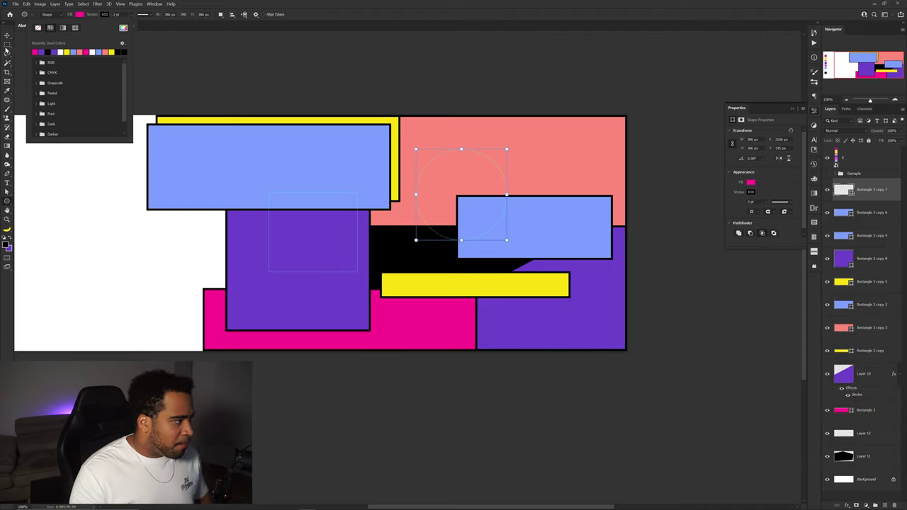
left_click(7, 36)
key("v")
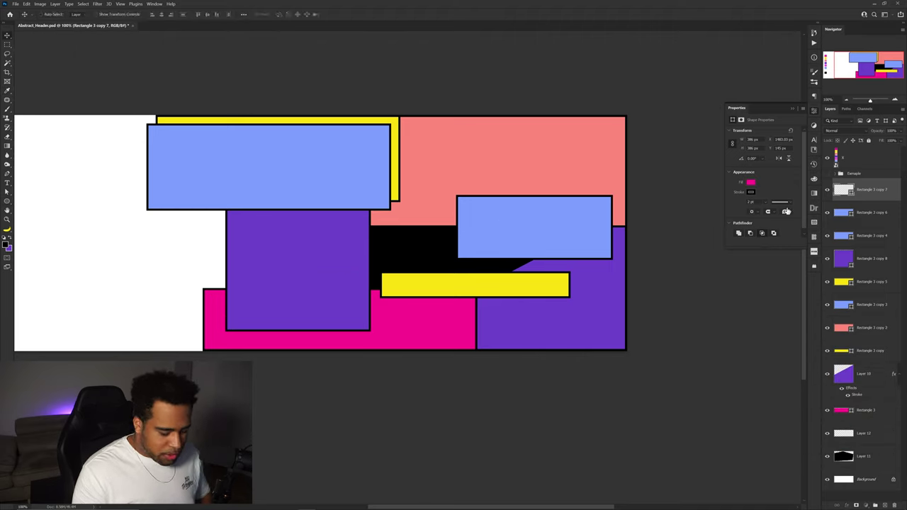
key("u")
key("v")
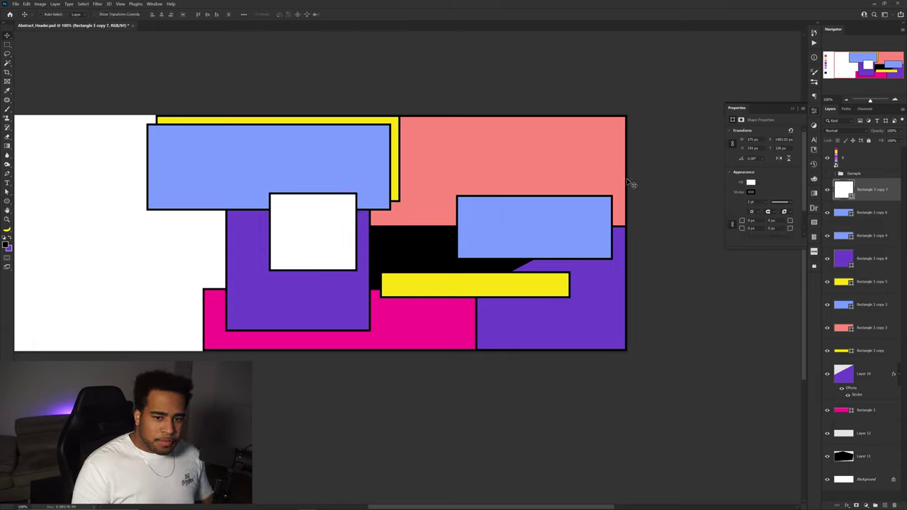
mouse_move(330, 202)
left_mouse_down()
mouse_move(348, 236)
mouse_move(310, 207)
mouse_move(330, 206)
left_mouse_up()
Step: Draw a circle about 402 px wide over the smaller blue rectangle's upper-left corner and fill it with magenta
left_click(7, 201)
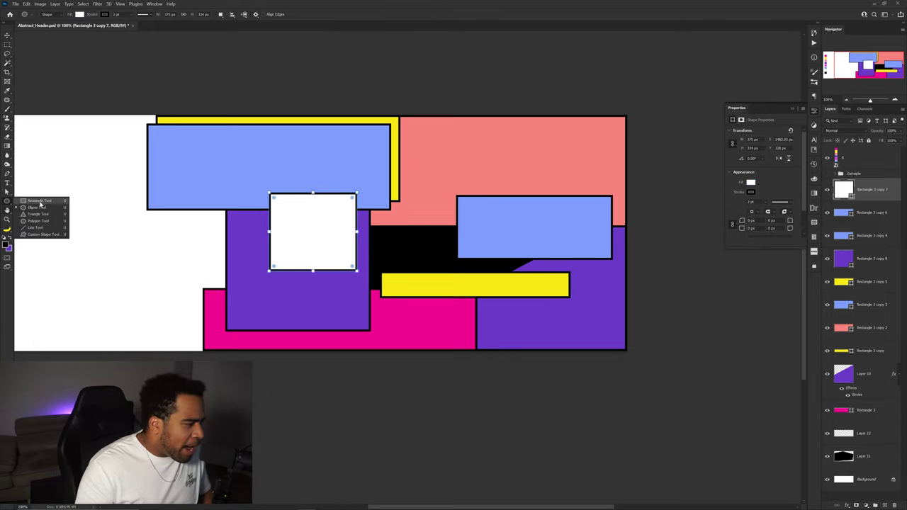
left_click_drag(455, 199, 475, 207)
key("v")
key("u")
left_click(80, 15)
left_click(39, 49)
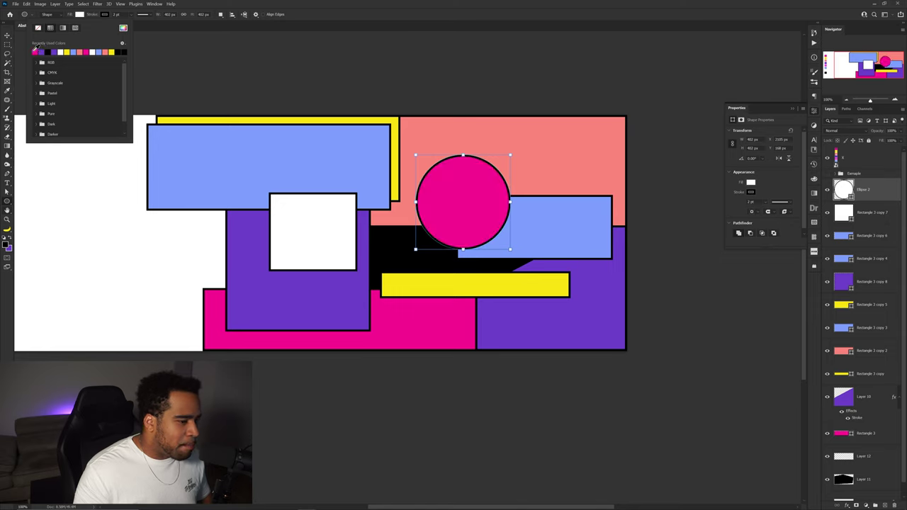
left_click(8, 39)
Step: Scale the magenta circle down to about 329 px
key("ctrl+t")
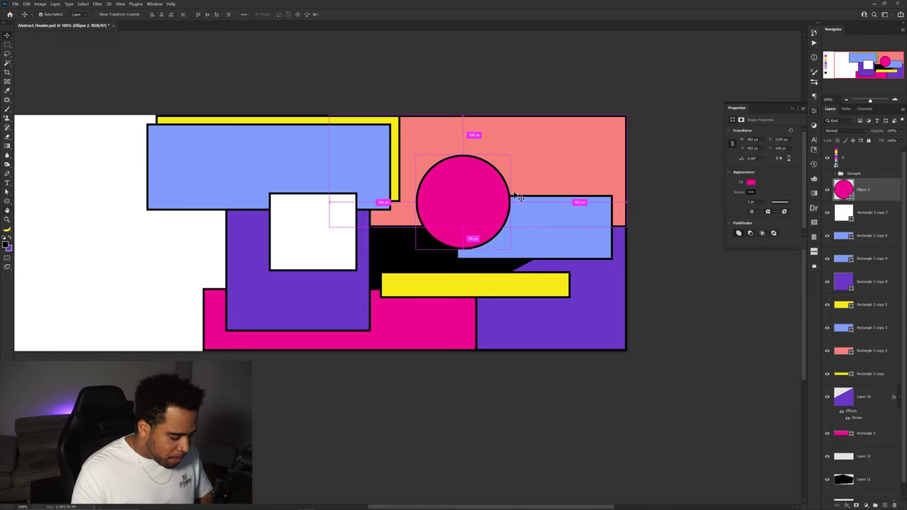
left_click_drag(510, 202, 502, 182)
key("Return")
Step: Duplicate the magenta circle, scale the copy to about 195 px over its upper-right edge, and fill it with yellow
key("v")
key("ctrl+t")
key("Return")
key("u")
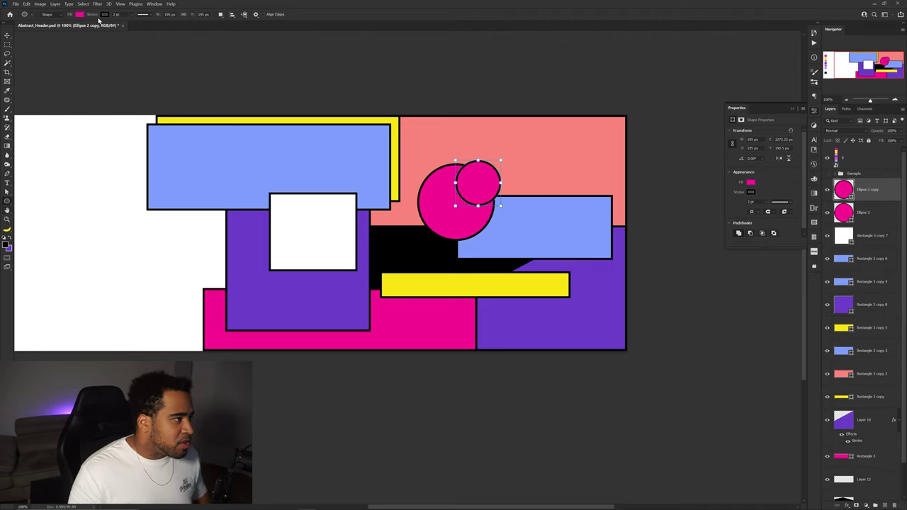
left_click(80, 15)
left_click(111, 51)
key("Escape")
key("v")
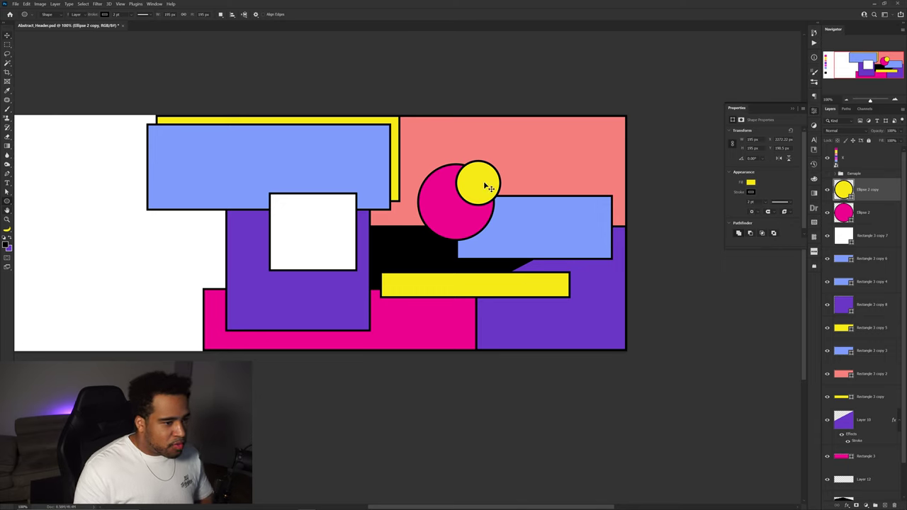
Step: Duplicate the yellow circle onto the coral area's upper right, scale the copy to about 129 px, and fill it with white
left_click_drag(524, 170, 597, 167)
key("ctrl+t")
key("Return")
key("u")
left_click(79, 14)
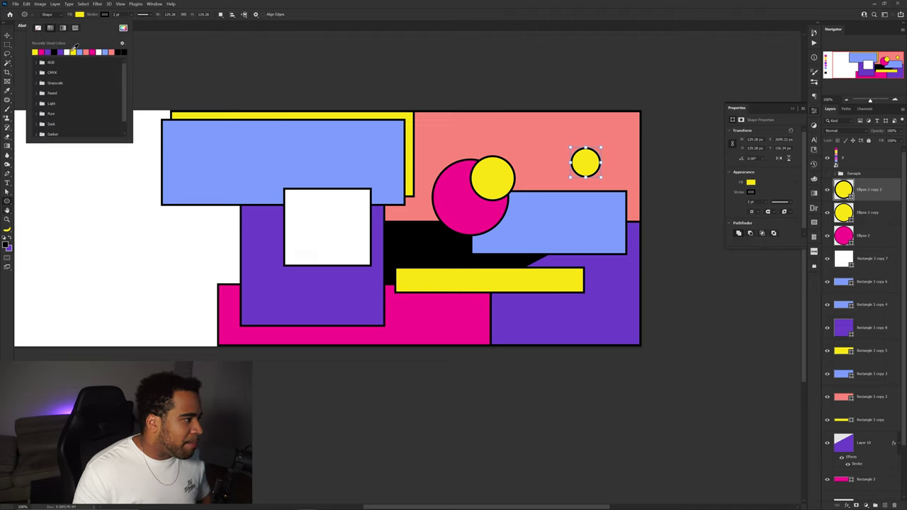
left_click(68, 51)
key("Return")
key("v")
left_click_drag(583, 163, 583, 158)
Step: Duplicate the magenta circle beneath the magenta rectangle and enlarge the copy to about 1507 px across the header's left half
left_click_drag(466, 174, 578, 153)
key("ctrl+minus")
left_click_drag(870, 234, 857, 472)
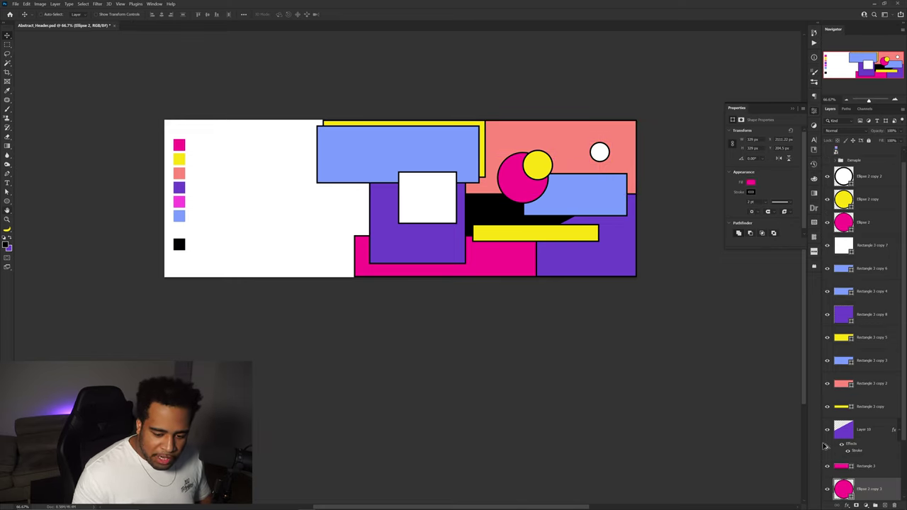
left_click_drag(559, 221, 307, 253)
key("ctrl+t")
left_click_drag(297, 209, 467, 210)
left_click_drag(400, 231, 394, 265)
key("Return")
Step: Fill the enlarged circle behind the rectangles with coral
key("u")
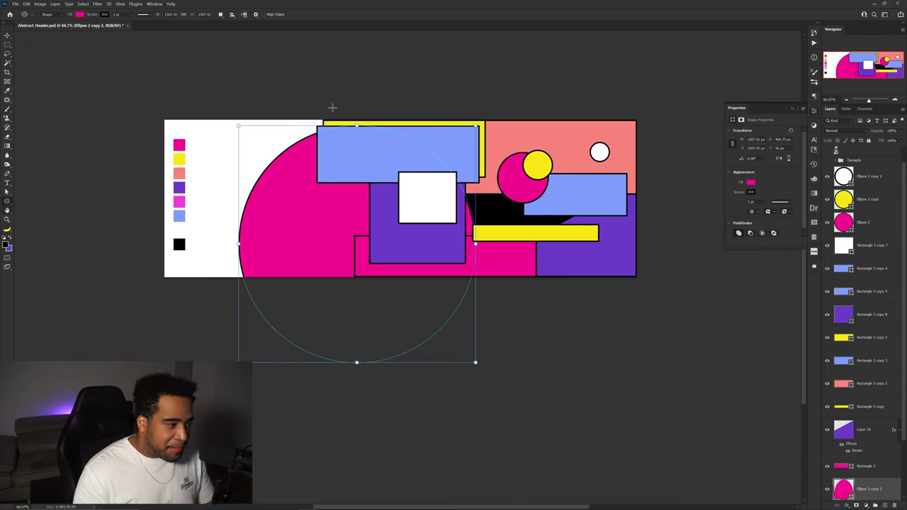
left_click(82, 15)
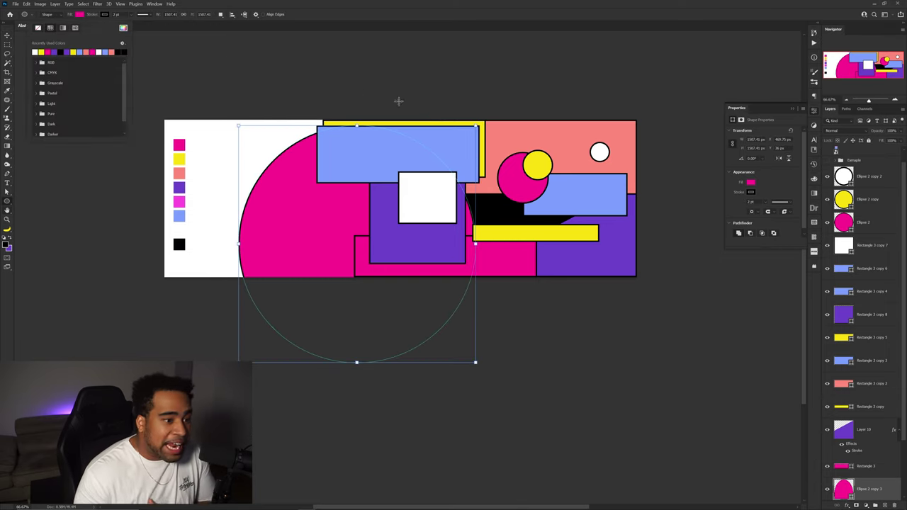
left_click(112, 52)
left_click(8, 35)
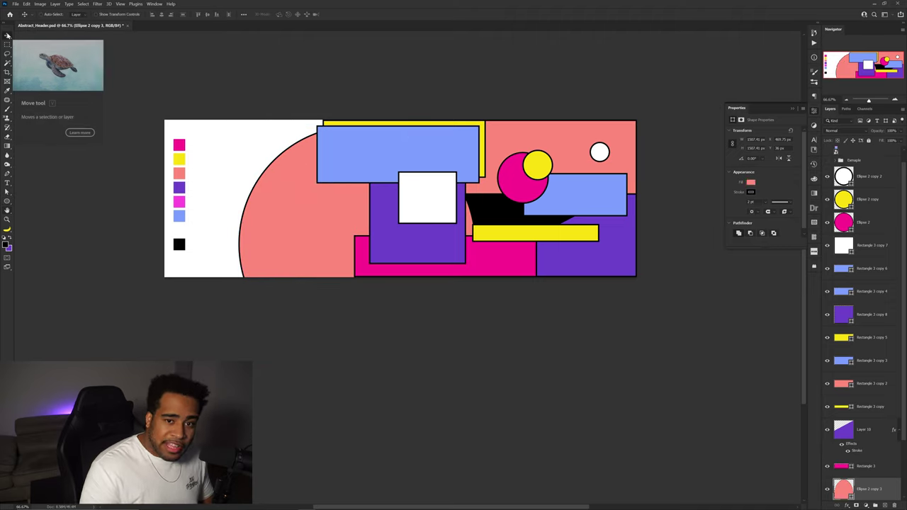
Step: Shift the large coral circle left so its right edge is hidden behind the purple rectangle
left_click_drag(398, 193, 383, 200)
key("ctrl+t")
key("Return")
Step: Duplicate the large coral circle, scale the copy to about 719 px, and place it inside the original
key("ctrl+j")
key("ctrl+t")
left_click_drag(457, 244, 388, 244)
left_click_drag(343, 239, 343, 213)
key("Return")
Step: Fill the smaller circle inside the large coral circle with yellow
key("u")
key("u")
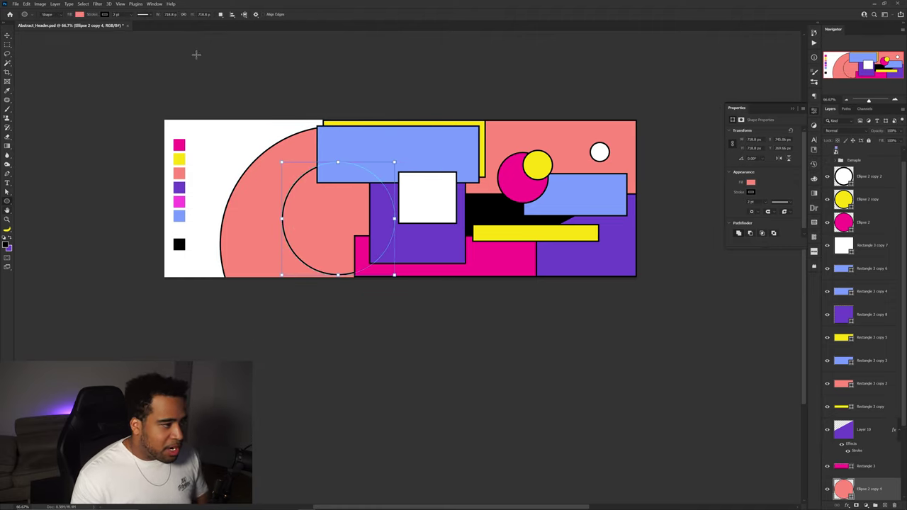
left_click(80, 15)
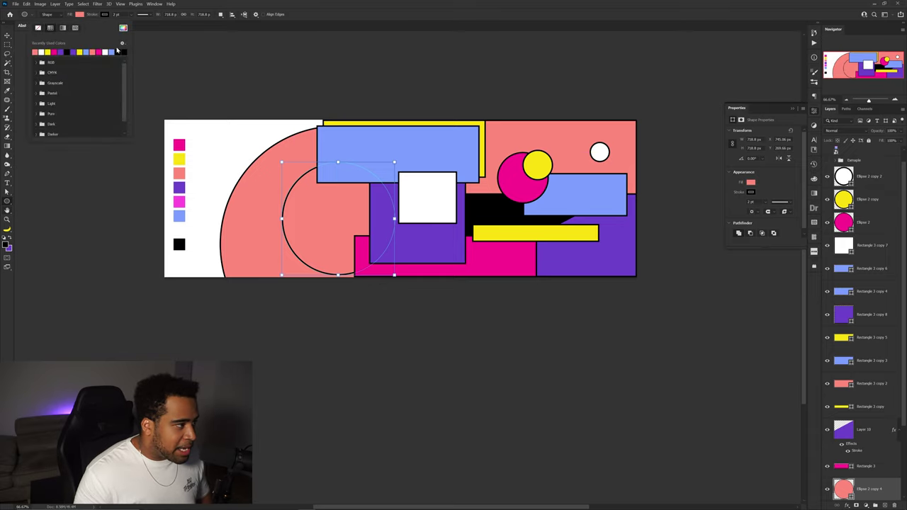
left_click(80, 52)
key("Return")
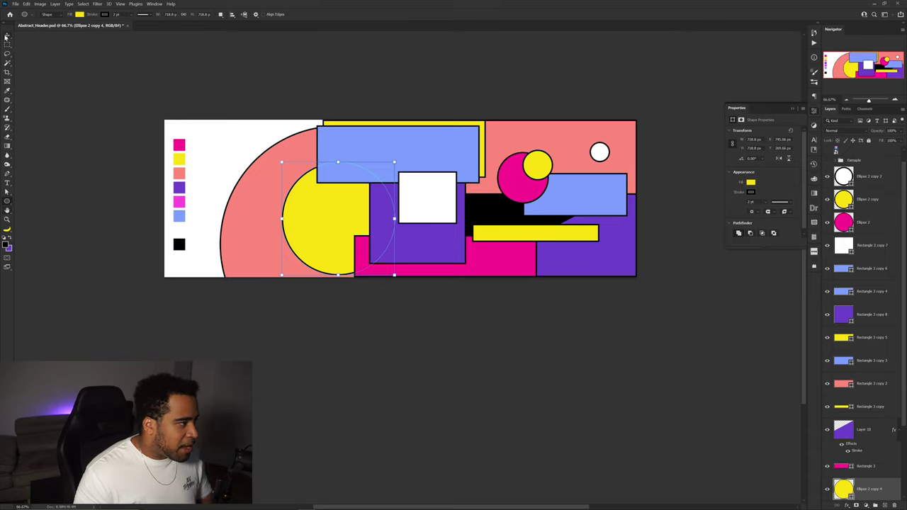
key("Return")
key("v")
mouse_move(389, 217)
left_mouse_down()
mouse_move(503, 218)
mouse_move(395, 207)
left_mouse_up()
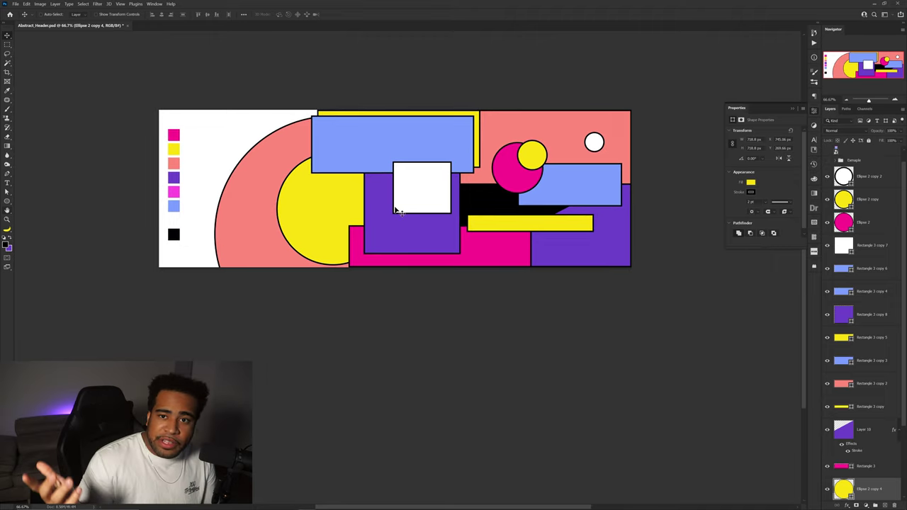
Step: Draw a long horizontal rectangle about 2757 by 144 px near the canvas's upper edge, directly above the Background layer
scroll(856, 370, "down", 3)
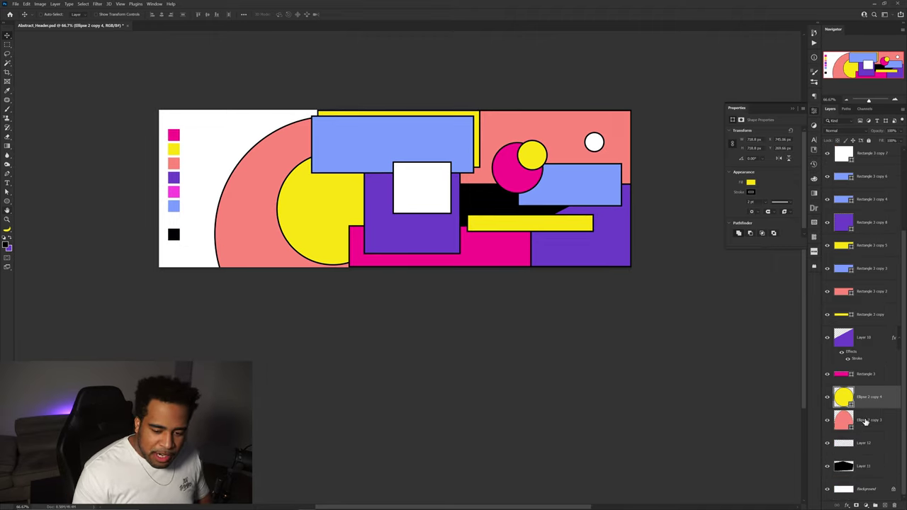
left_click(869, 488)
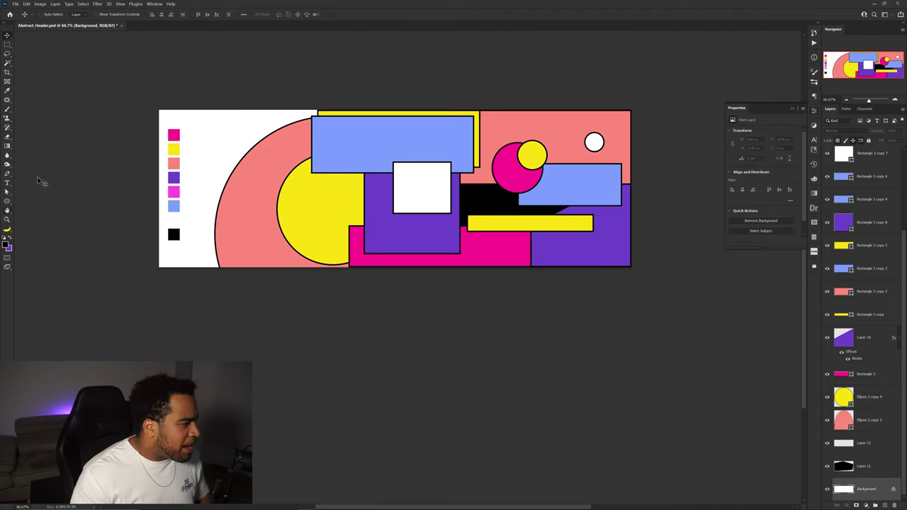
left_click(8, 201)
left_click(47, 205)
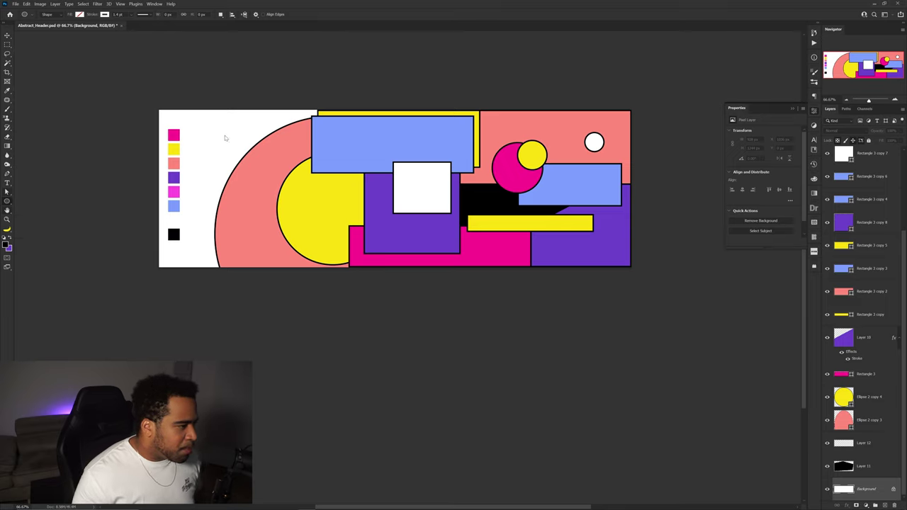
left_click_drag(180, 118, 608, 140)
Step: Give the new long rectangle a black fill and remove its stroke
key("v")
key("u")
left_click(81, 14)
left_click(121, 52)
left_click(105, 14)
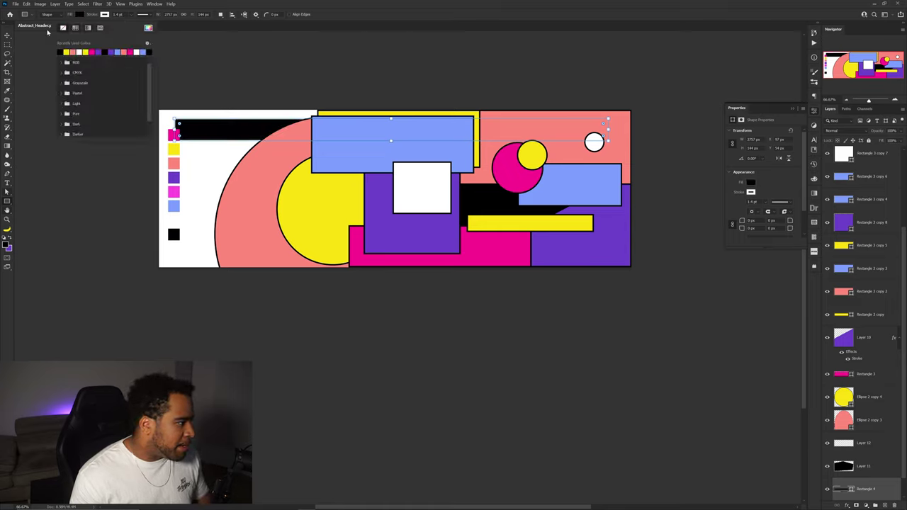
left_click(60, 29)
key("v")
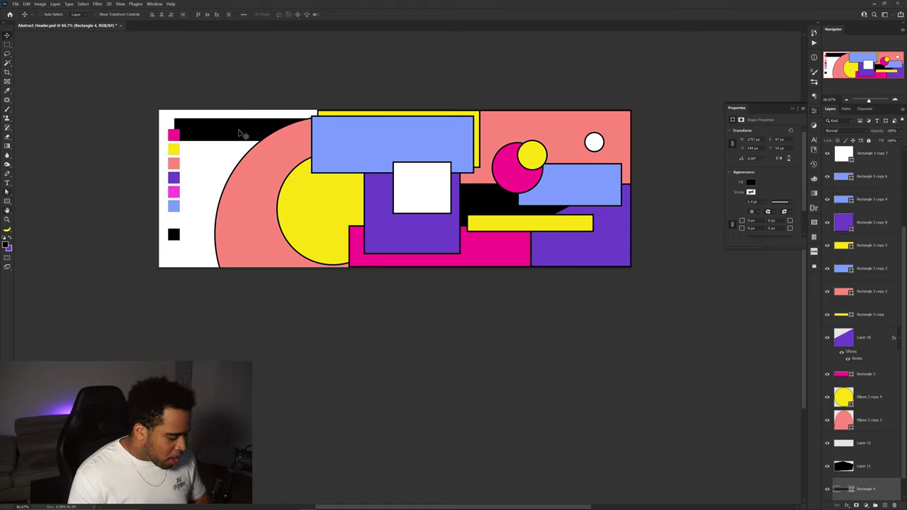
Step: Duplicate the black bar three times and stack the copies below it as evenly spaced horizontal stripes
left_click_drag(230, 135, 215, 189)
key("ctrl+j")
scroll(202, 178, "up", 1)
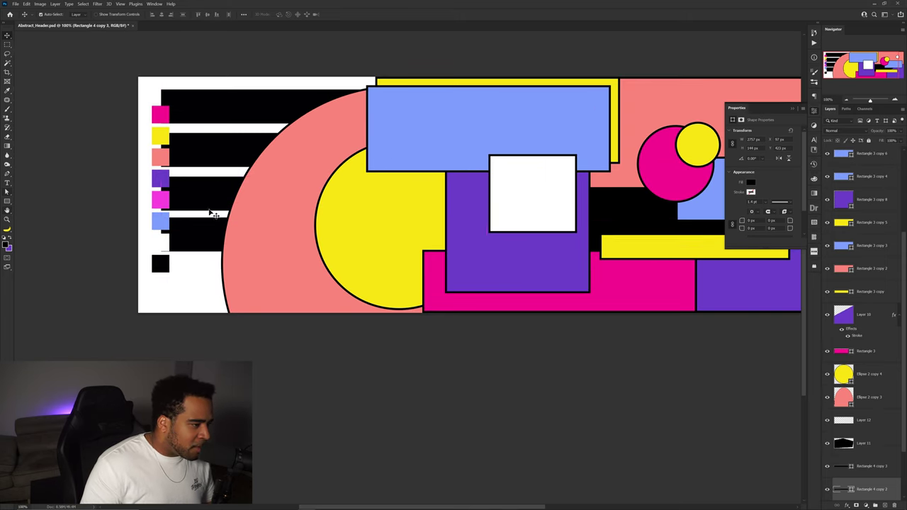
left_click_drag(208, 230, 218, 193)
Step: Rotate all four black bars together by about -19.4° and shift them so the diagonals cross the header's left side
scroll(865, 411, "down", 3)
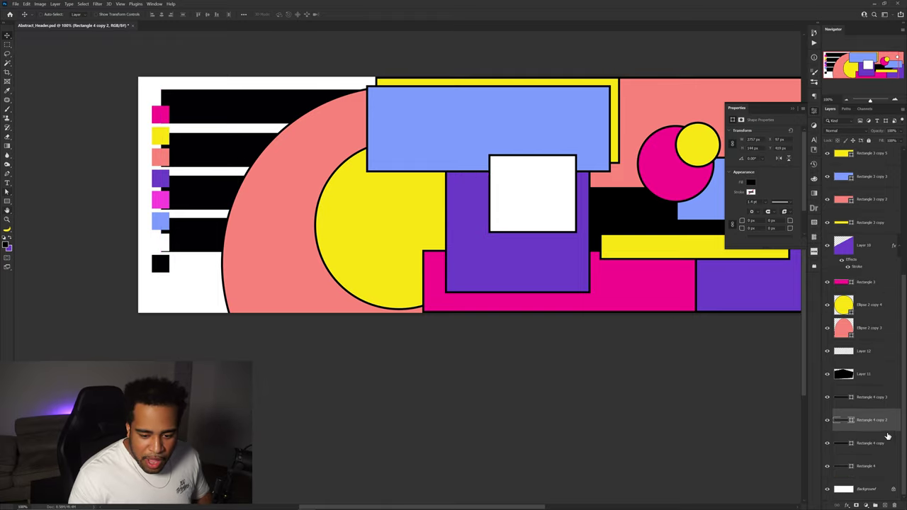
left_click(879, 401)
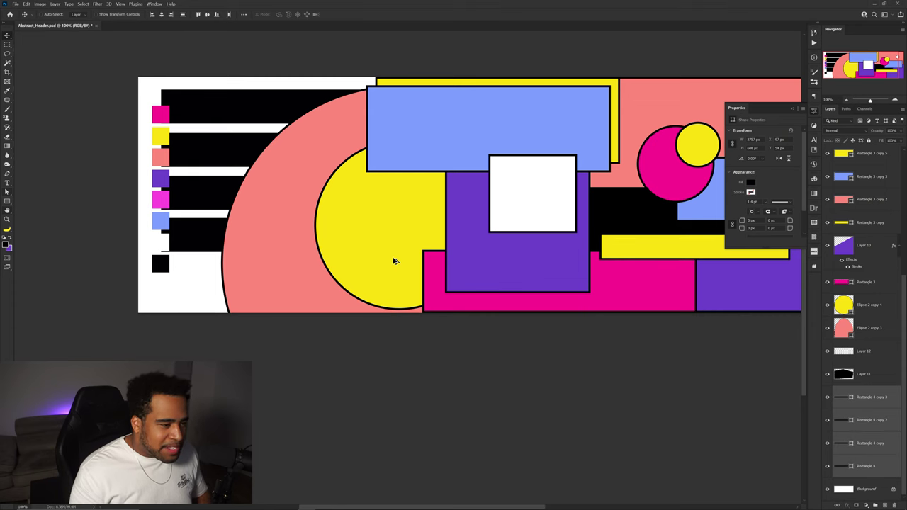
key("ctrl+minus")
key("ctrl+t")
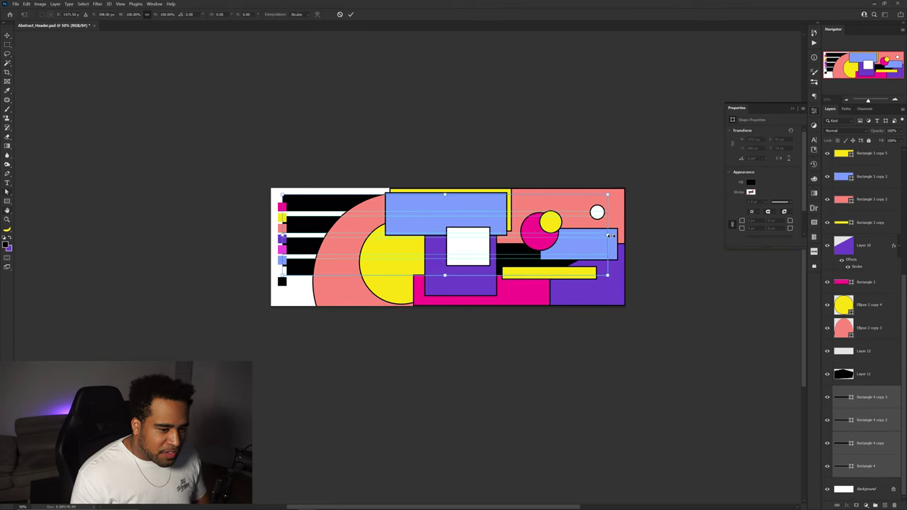
left_click_drag(632, 219, 615, 158)
left_click_drag(535, 231, 411, 241)
key("Return")
Step: Reposition the diagonal black bars individually so gaps of varying width separate them behind the coral circle
scroll(351, 234, "up", 3)
left_click_drag(323, 202, 271, 228)
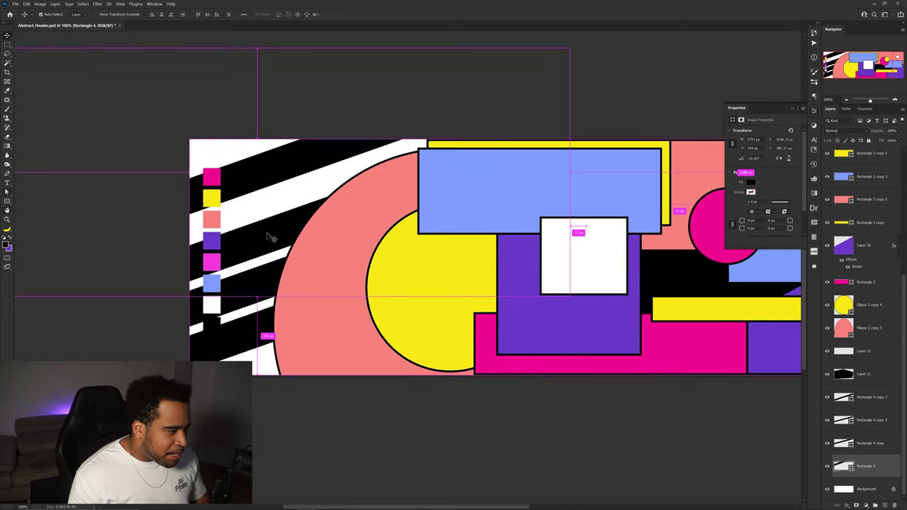
left_click_drag(254, 325, 258, 355)
left_click_drag(249, 285, 251, 293)
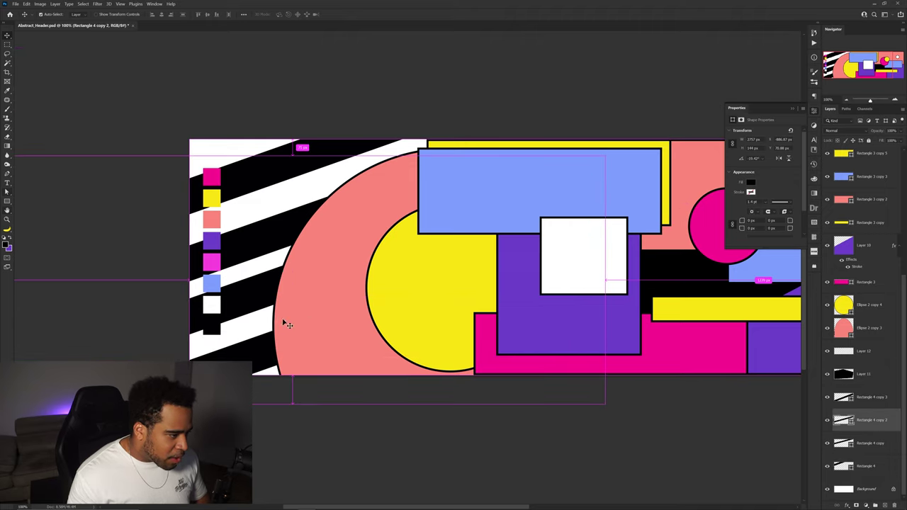
left_click_drag(255, 344, 341, 286)
Step: Hide the colour palette swatches and add an empty layer directly above the Background, beneath the black bars
scroll(852, 217, "up", 5)
left_click(828, 173)
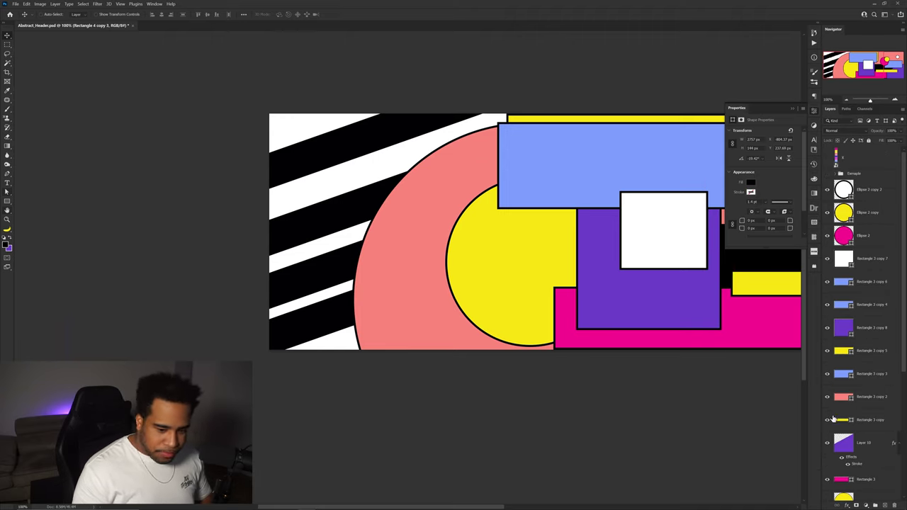
scroll(845, 440, "down", 5)
left_click(872, 491)
left_click(885, 506)
Step: Brush coral, sampled from the large circle, into the header's upper-left corner above the first diagonal stripe
key("b")
left_click(452, 163, "alt")
left_click_drag(319, 128, 280, 133)
Step: Brush magenta, sampled from the magenta rectangle, into the gap between the second and third diagonal stripes
left_click(525, 152, "alt")
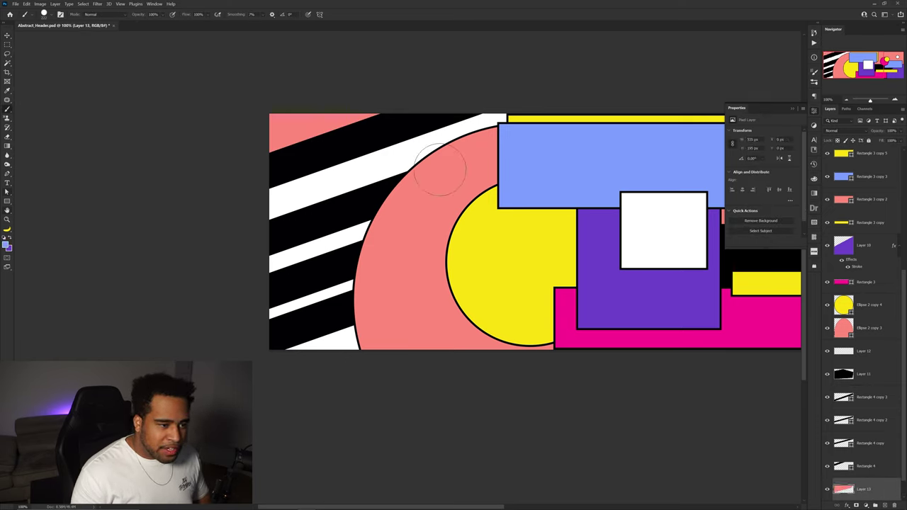
left_click_drag(503, 225, 479, 223)
left_click(486, 234, "alt")
left_click_drag(328, 226, 298, 256)
left_click(552, 290, "alt")
mouse_move(343, 211)
left_mouse_down()
mouse_move(203, 265)
mouse_move(340, 216)
left_mouse_up()
left_click_drag(594, 214, 460, 218)
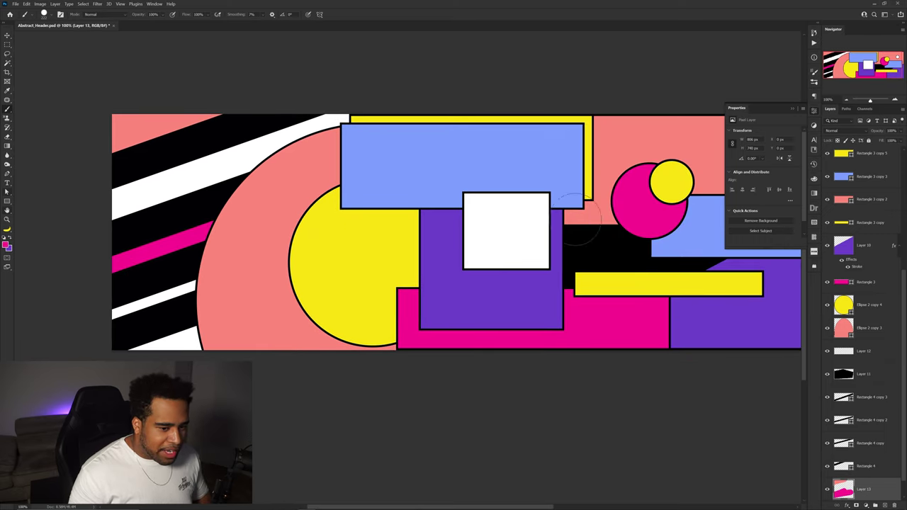
left_click(814, 111)
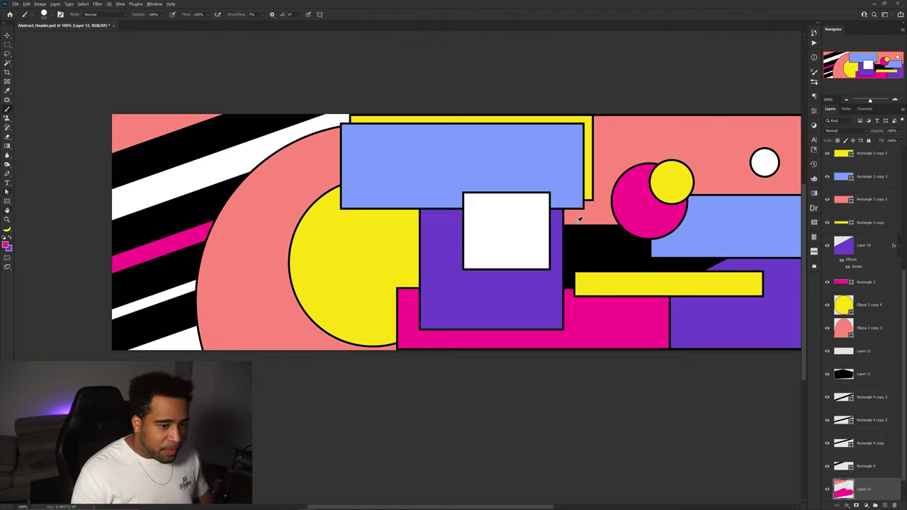
Step: Brush light blue into the gap below the first black stripe, purple into the narrow lowest gap, and white into the bottom corner
mouse_move(374, 155)
left_mouse_down()
mouse_move(269, 145)
mouse_move(117, 209)
left_mouse_up()
left_click_drag(396, 278, 383, 254)
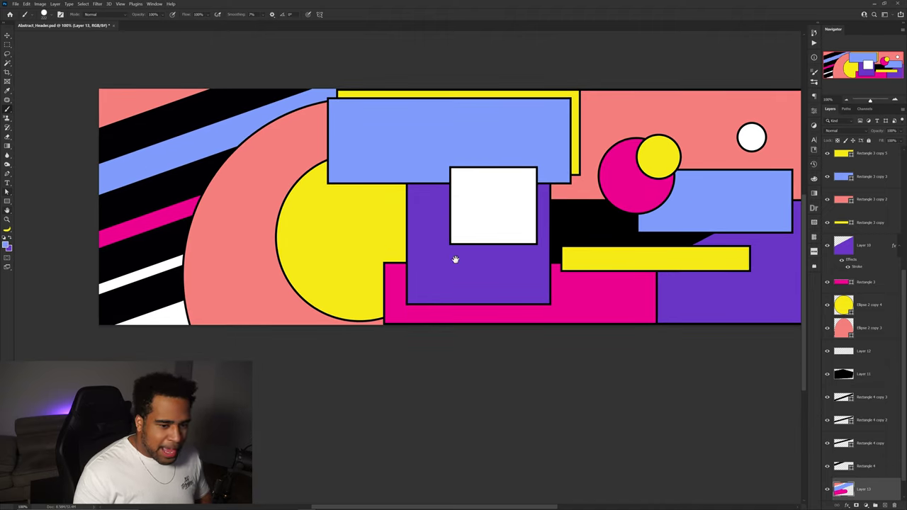
mouse_move(226, 258)
left_mouse_down()
mouse_move(110, 282)
mouse_move(253, 280)
left_mouse_up()
left_click(479, 180, "alt")
left_click_drag(198, 316, 131, 334)
Step: Move the third diagonal black bar down to cover the thin purple band and widen the magenta one
scroll(288, 283, "down", 2)
left_click_drag(262, 294, 333, 278)
key("v")
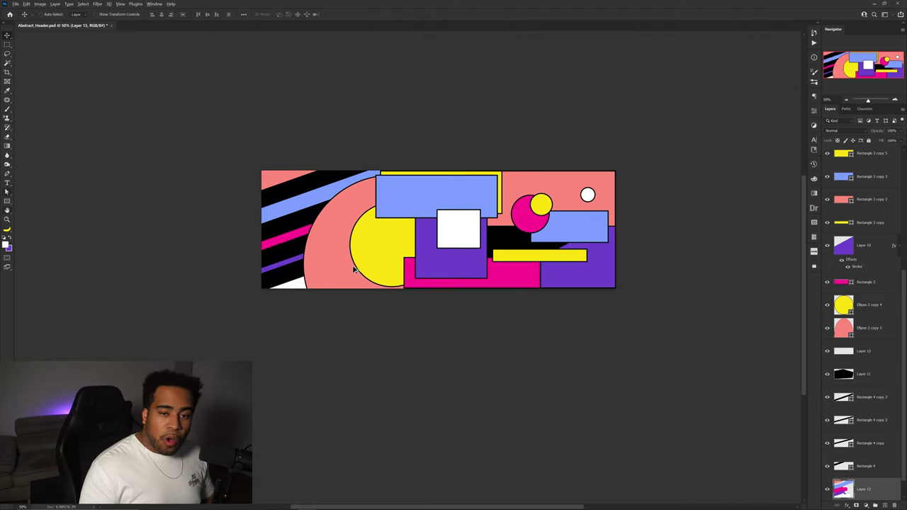
scroll(352, 270, "up", 1)
scroll(276, 238, "up", 1)
mouse_move(274, 243)
left_mouse_down()
mouse_move(290, 260)
mouse_move(263, 217)
mouse_move(273, 244)
left_mouse_up()
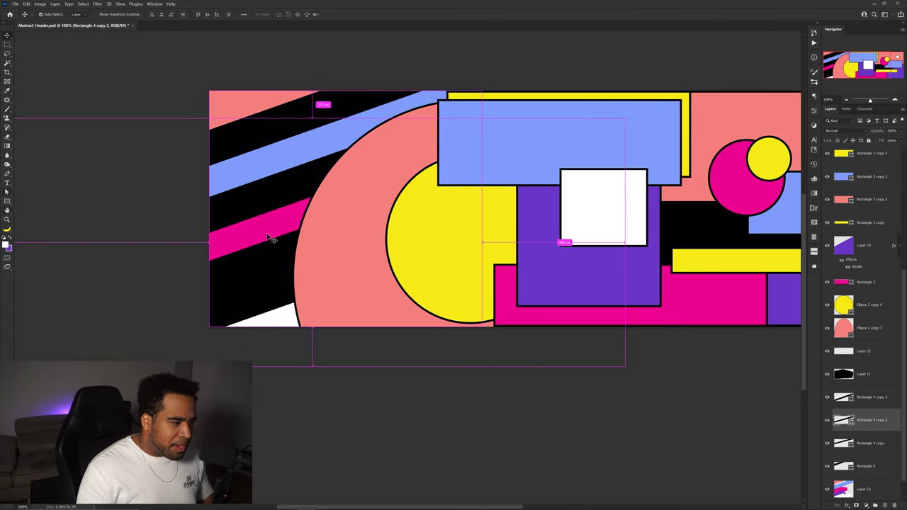
left_click_drag(421, 255, 294, 257)
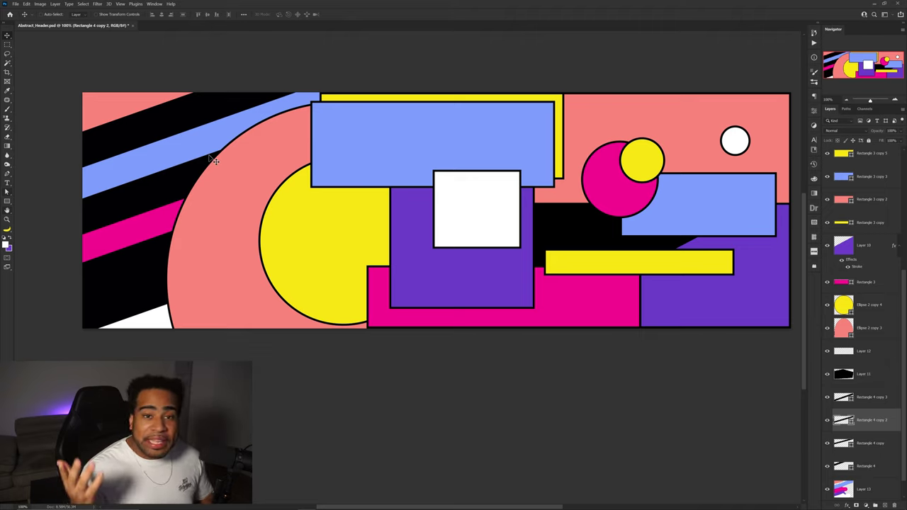
Step: Duplicate the magenta circle onto the diagonal stripes at the coral circle's left edge and resize the copy to about 384 px
left_click_drag(622, 195, 223, 210)
key("ctrl+t")
key("Return")
Step: Fill the copied circle over the diagonal stripes with white
left_click(80, 14)
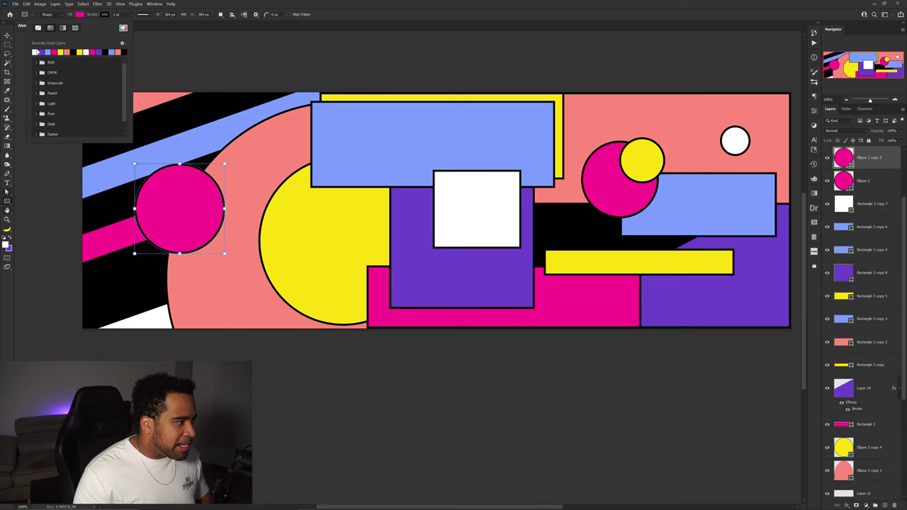
left_click(35, 52)
key("v")
left_click_drag(203, 215, 261, 198)
Step: Duplicate the white circle over the stripes and scale the copy to about 215 px, centred inside the original
key("ctrl+j")
key("ctrl+t")
key("Return")
Step: Try filling the small inner circle with purple sampled from the purple rectangle
key("a")
left_click(79, 15)
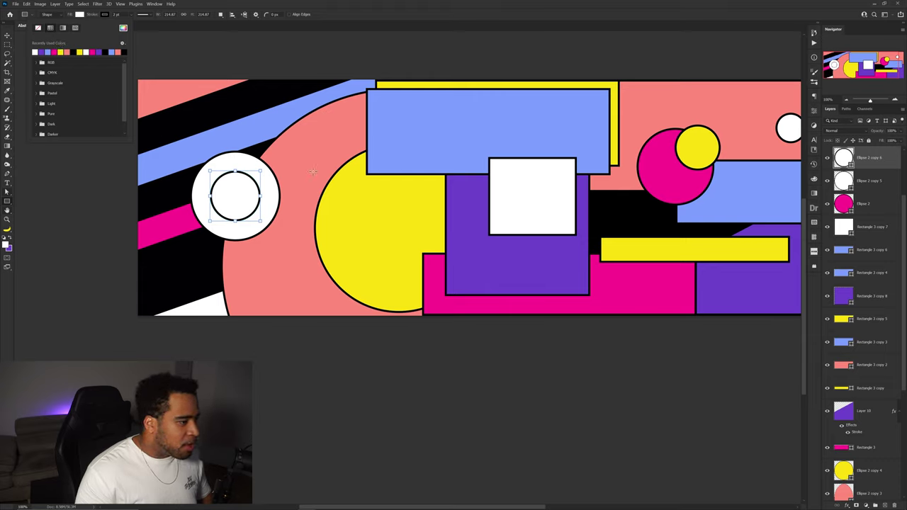
left_click(123, 27)
left_click(482, 229)
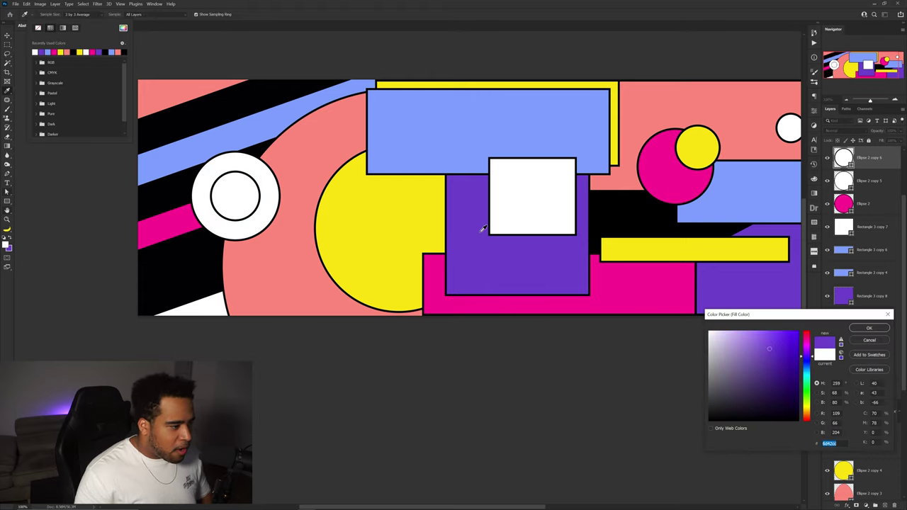
key("Return")
key("ctrl+z")
key("v")
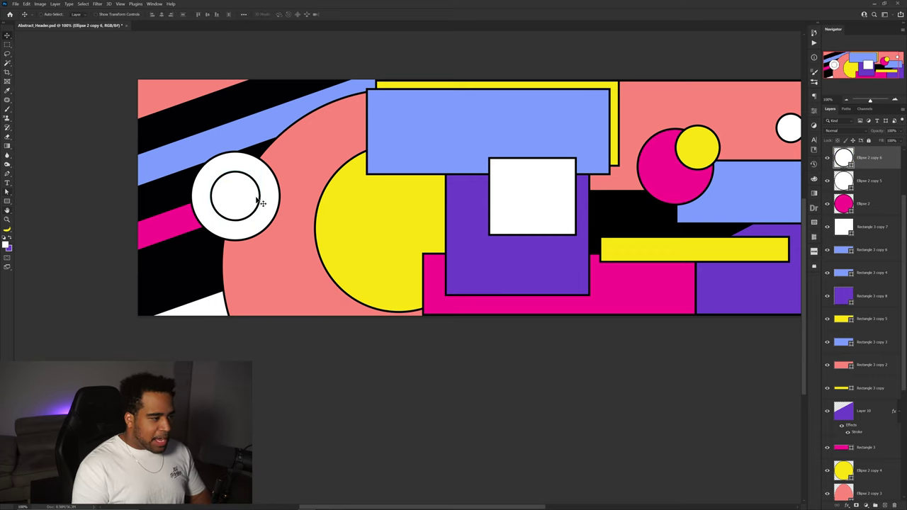
Step: Recolour the inner circle of the white ring with the purple rectangle's colour, 6d42cc
key("u")
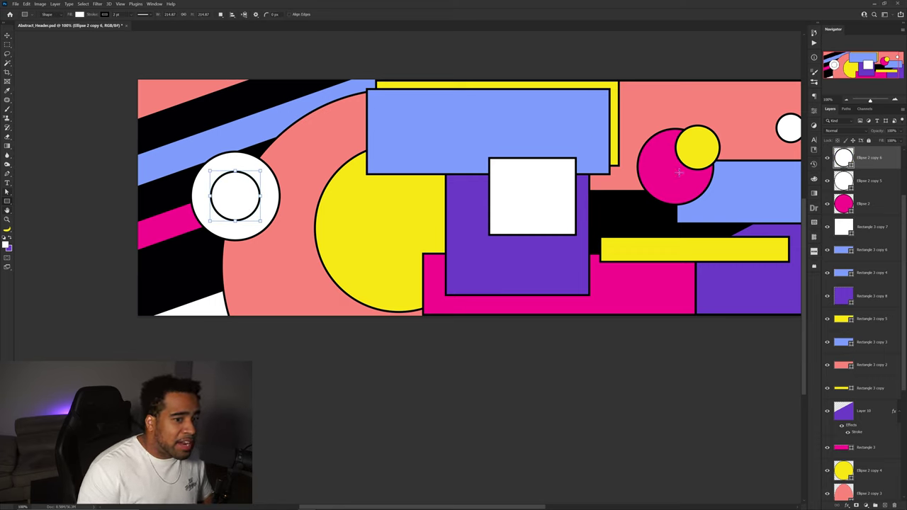
left_click(81, 14)
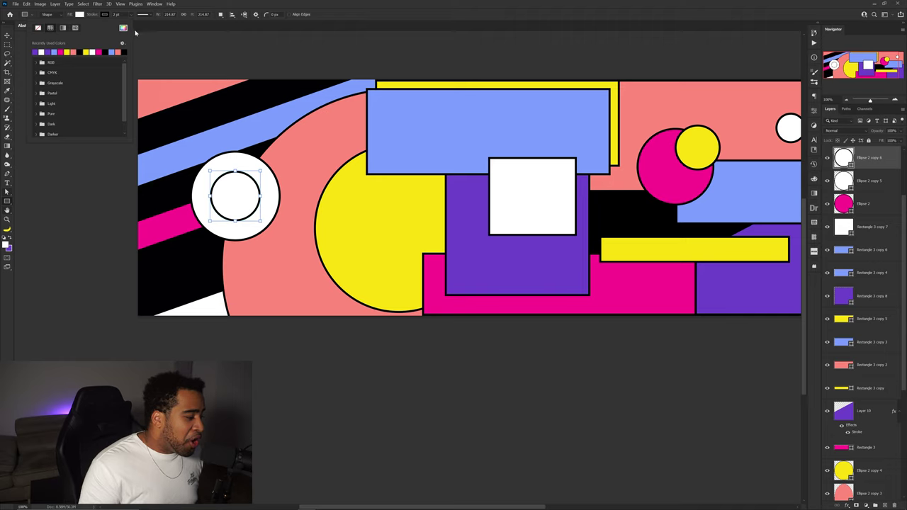
left_click(123, 27)
left_click(476, 212)
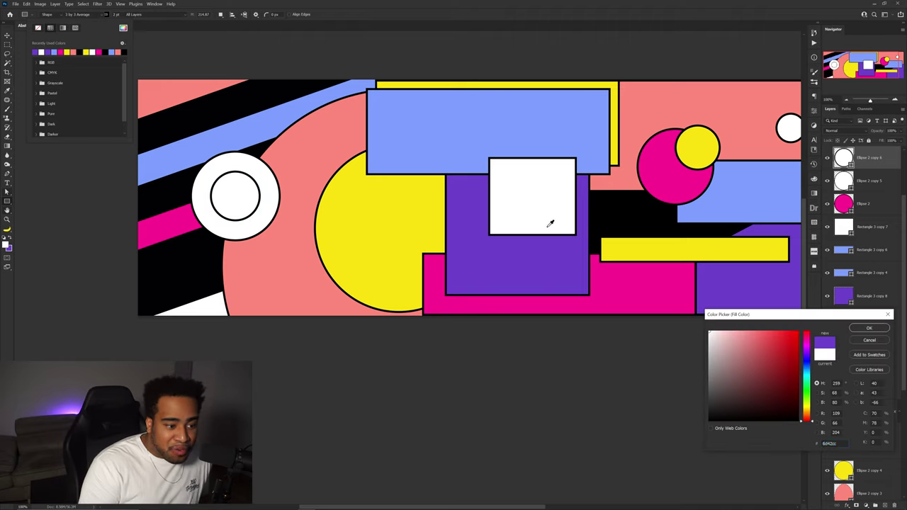
left_click(869, 328)
left_click(35, 51)
key("Return")
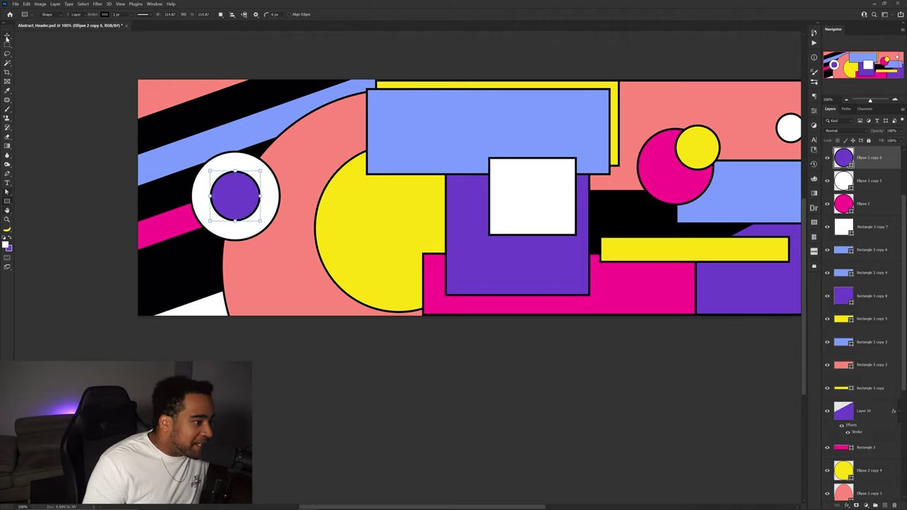
key("Return")
key("v")
Step: Draw a light blue triangle about 401 by 347 px and place it over the yellow circle's lower-left edge
scroll(649, 230, "down", 1)
left_click_drag(631, 237, 613, 244)
scroll(613, 243, "up", 1)
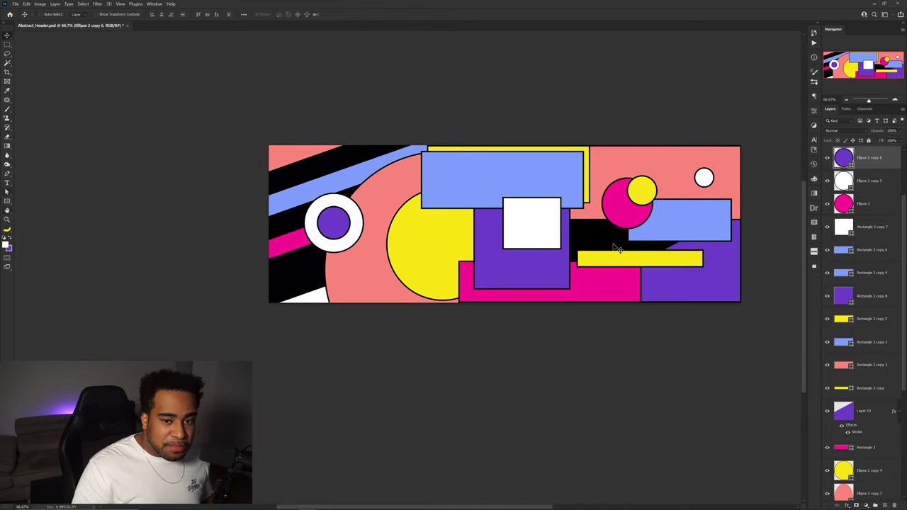
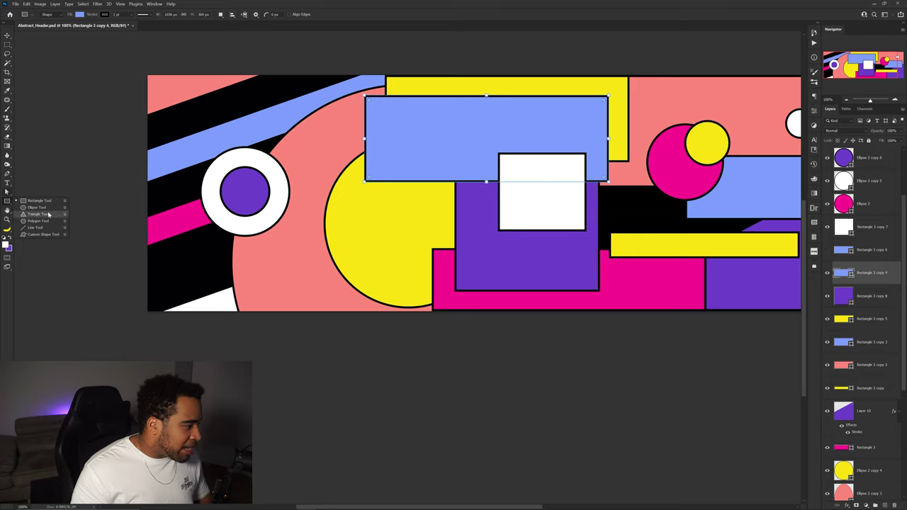
left_click(48, 214)
left_click_drag(367, 231, 473, 304)
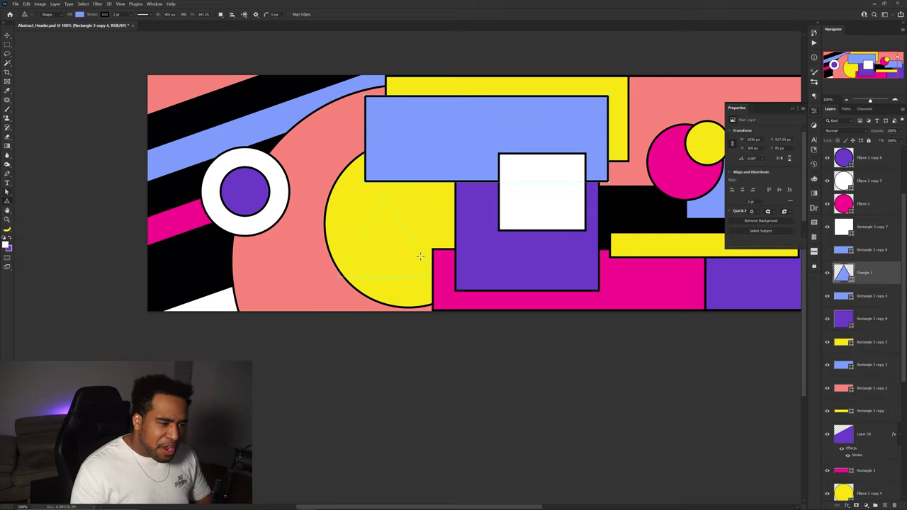
key("v")
left_click_drag(405, 251, 371, 260)
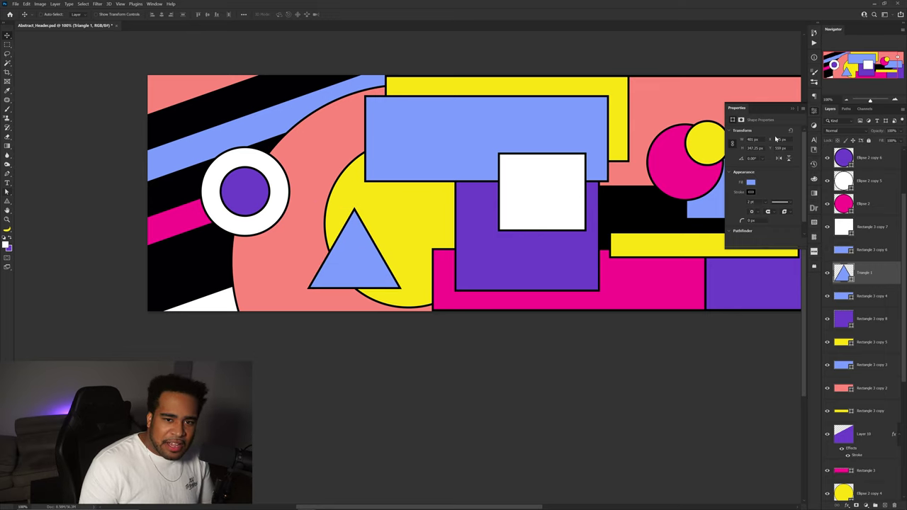
Step: Try a pink fill on the triangle and change it back to light blue
key("u")
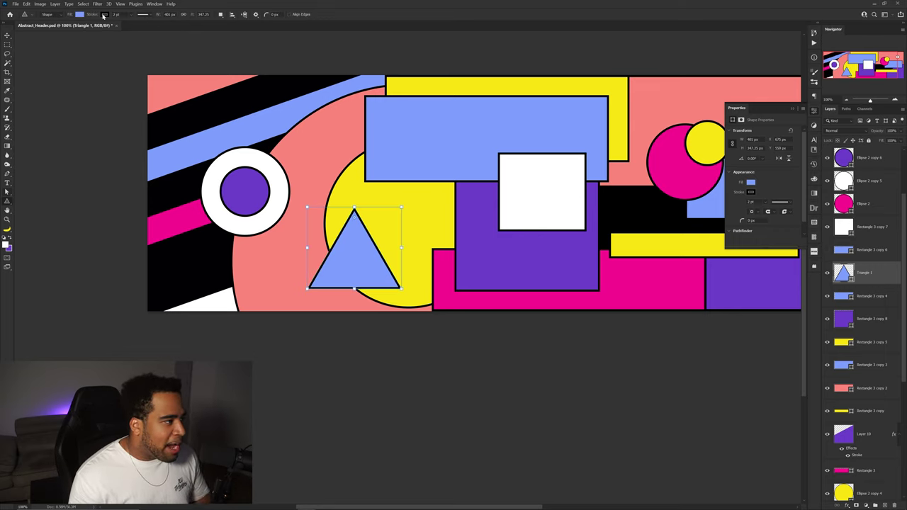
left_click(81, 14)
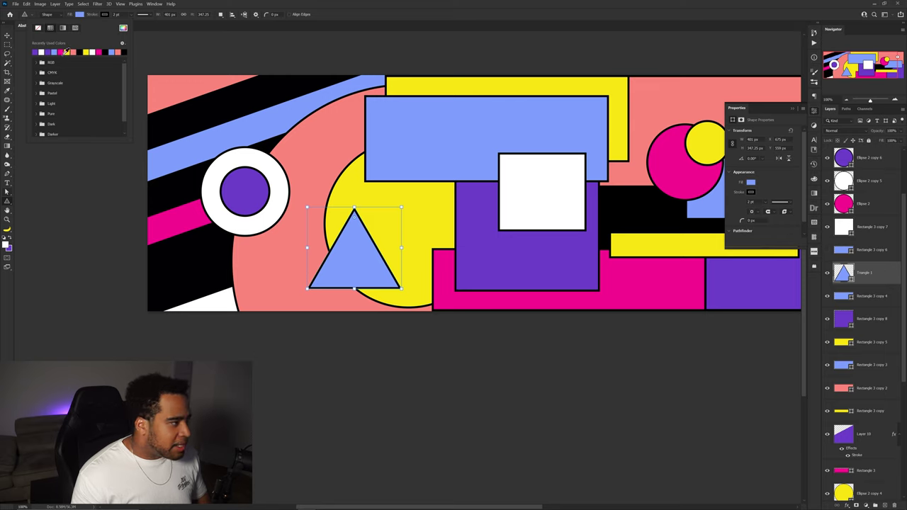
left_click(61, 51)
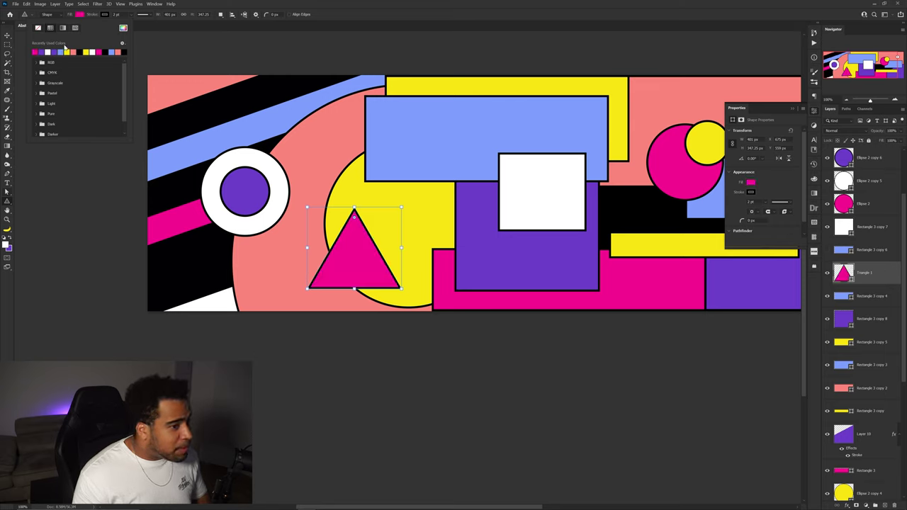
left_click(61, 51)
left_click(7, 36)
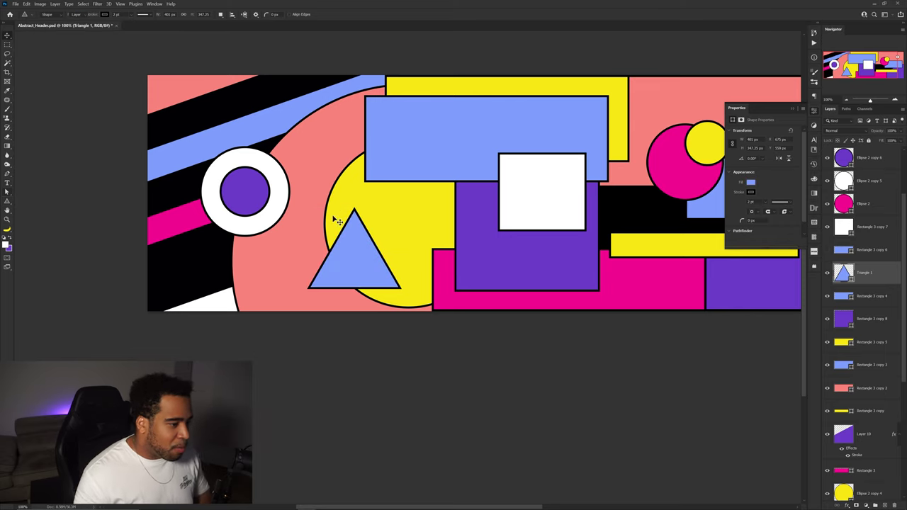
Step: Rotate the light blue triangle about 23° counter-clockwise, keeping it over the yellow circle's lower-left edge
left_click_drag(368, 250, 275, 214)
key("ctrl+t")
key("Return")
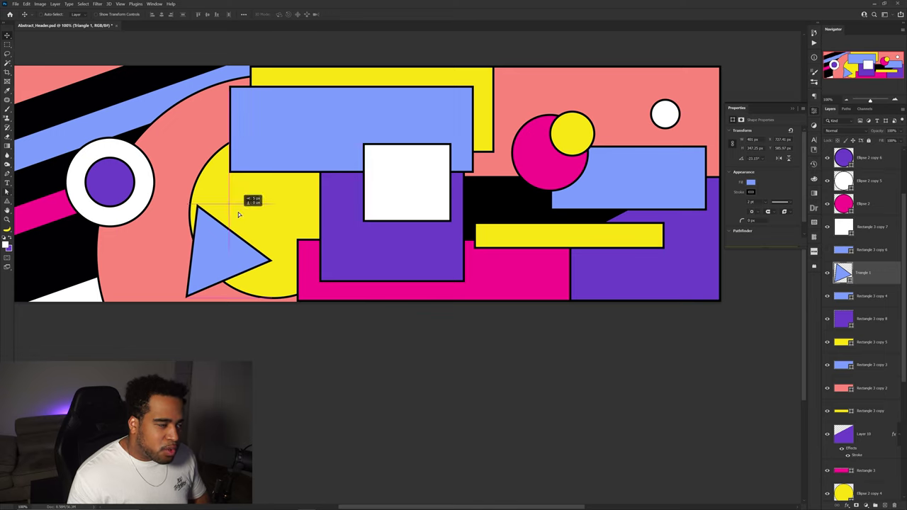
left_click(814, 110)
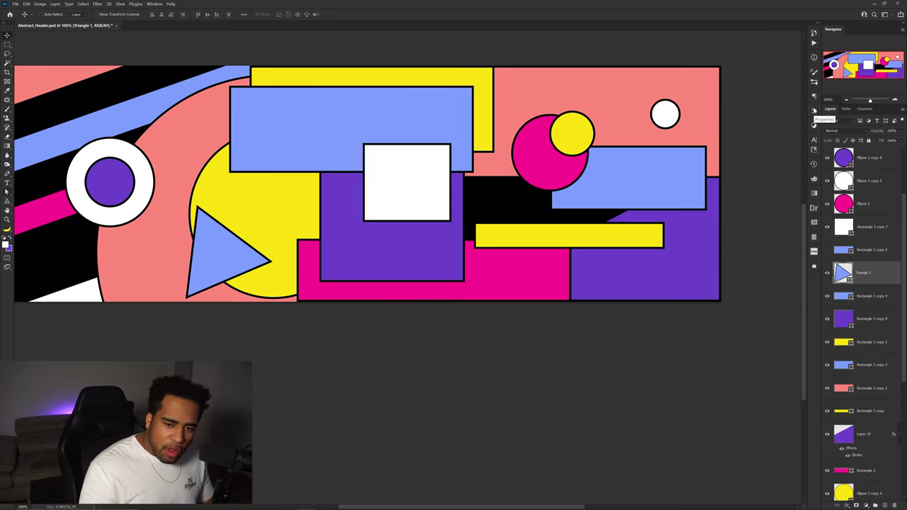
Step: Duplicate the small white circle from the upper-right corner and place the copy over the purple square's lower-right edge
scroll(890, 245, "up", 3)
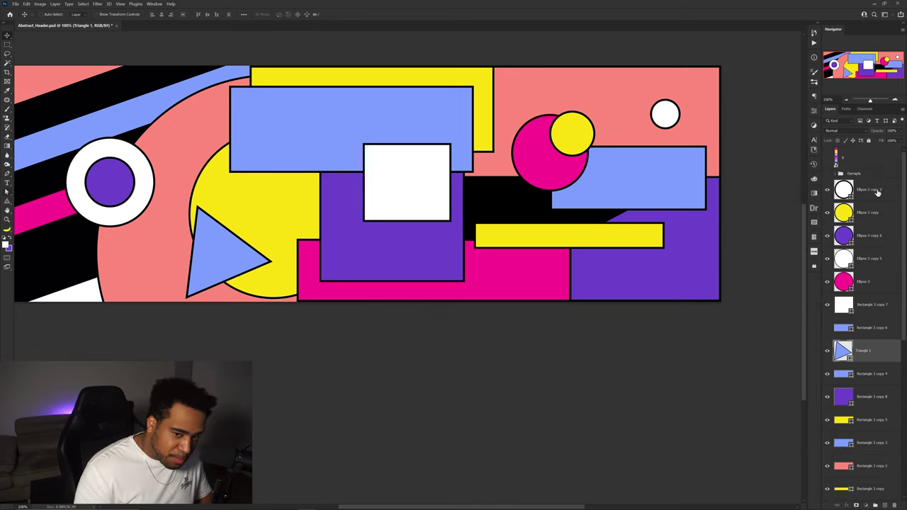
left_click(877, 192)
left_click_drag(666, 124, 508, 203)
scroll(444, 264, "up", 2)
scroll(444, 264, "up", 1)
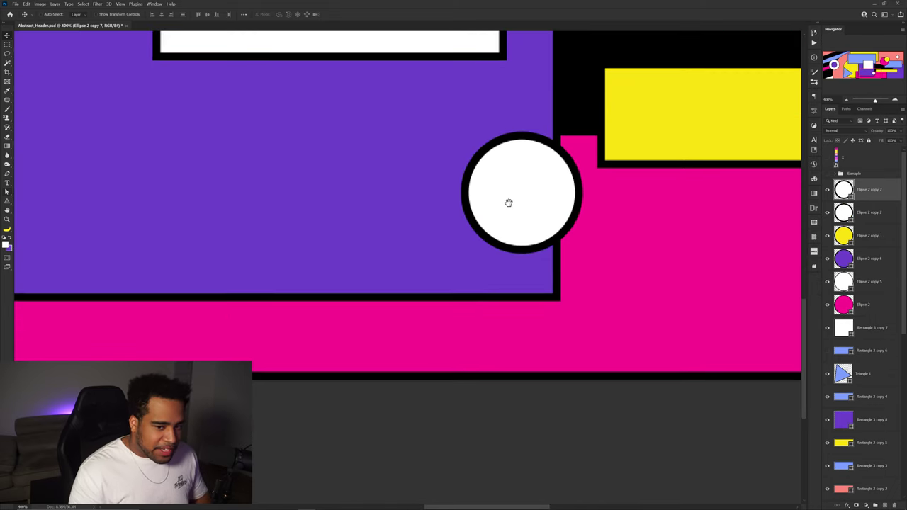
Step: Remove the black stroke from the copied white circle
key("u")
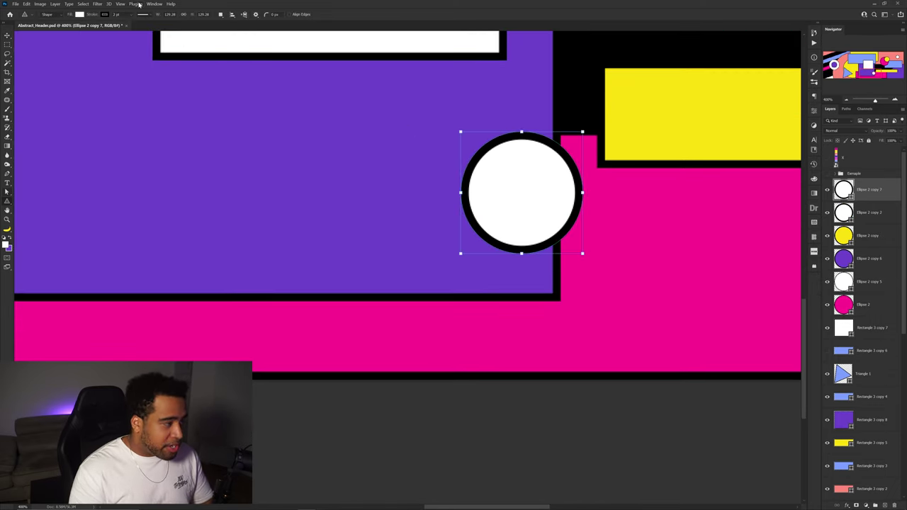
left_click(104, 15)
left_click(63, 28)
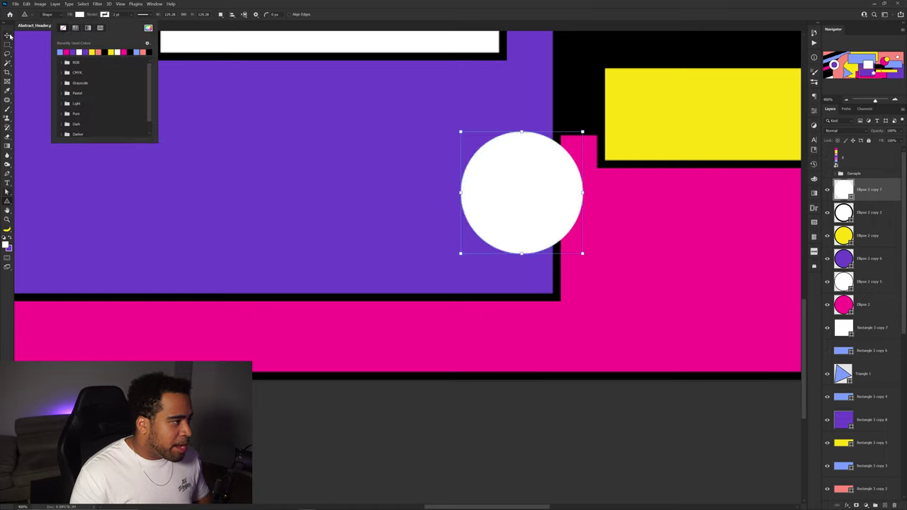
left_click(504, 151)
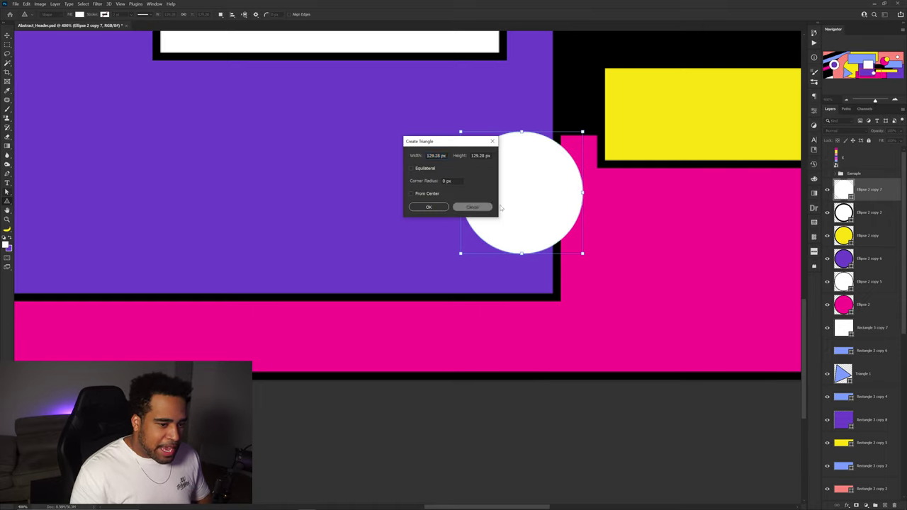
left_click(472, 207)
key("v")
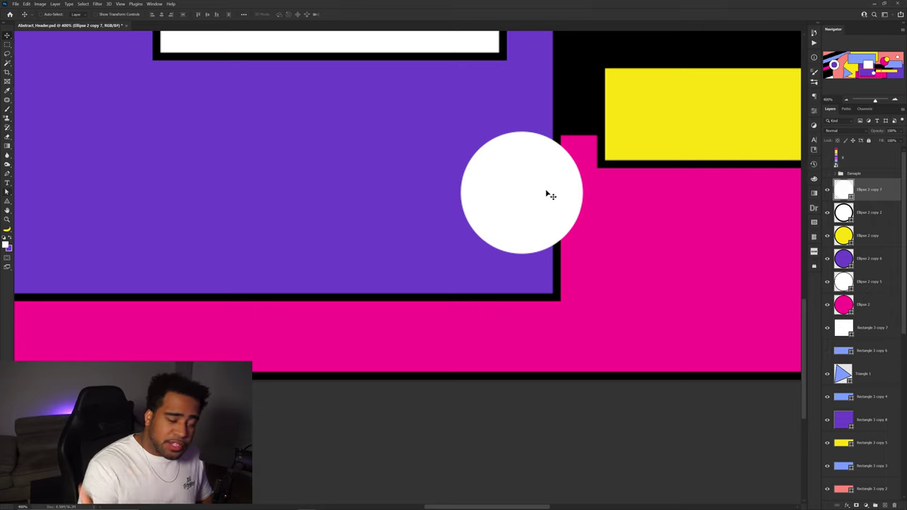
Step: Duplicate the strokeless circle twice to the left as an overlapping row, and merge the three circles into one shape
left_click_drag(538, 190, 446, 189)
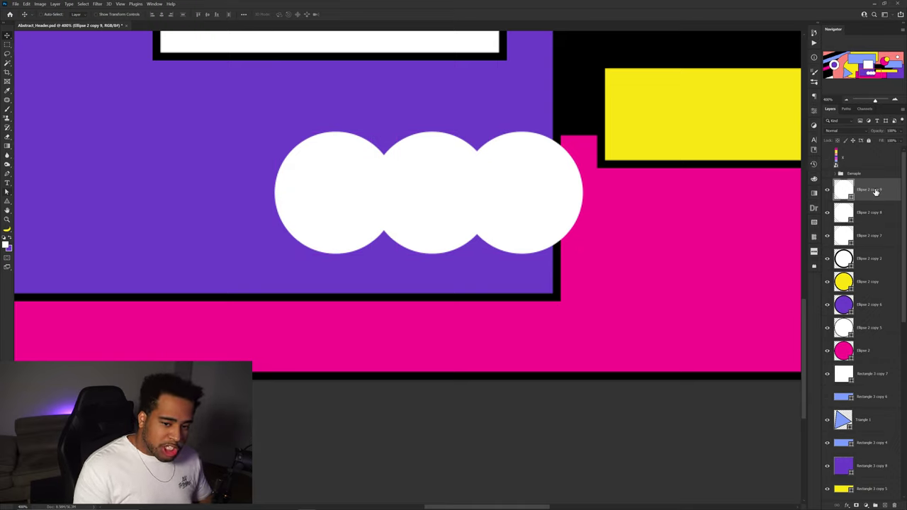
left_click(879, 236, "shift")
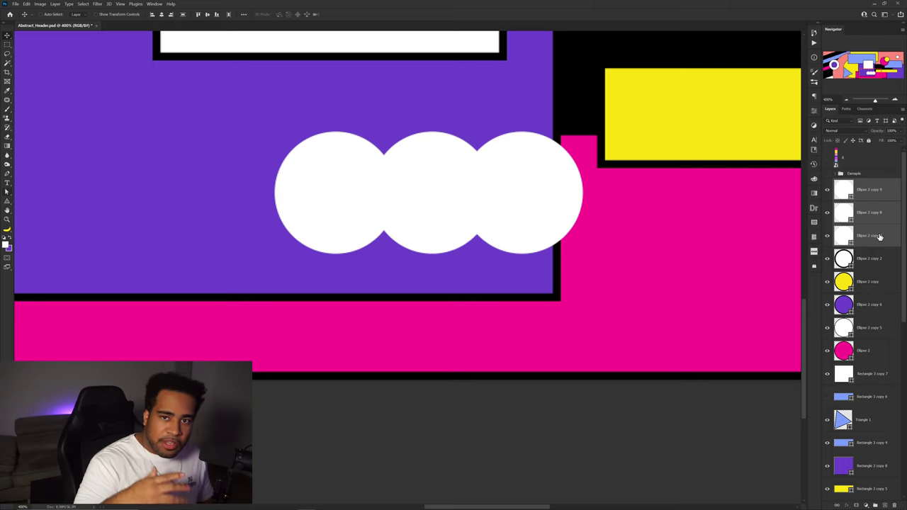
key("ctrl")
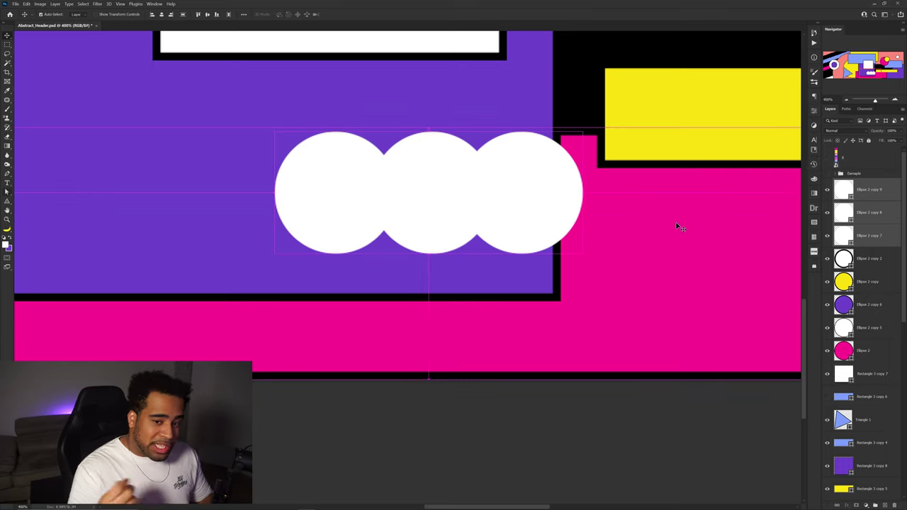
key("ctrl+e")
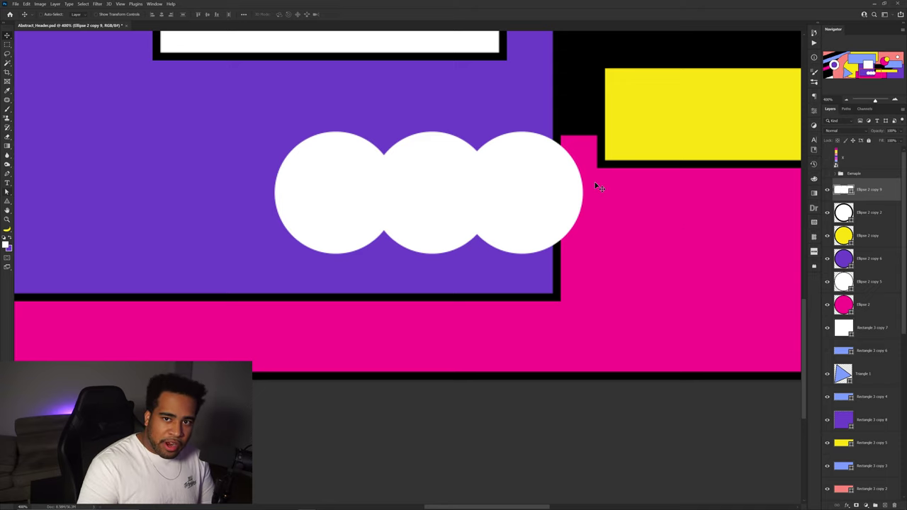
Step: Give the merged three-circle shape a black stroke
key("a")
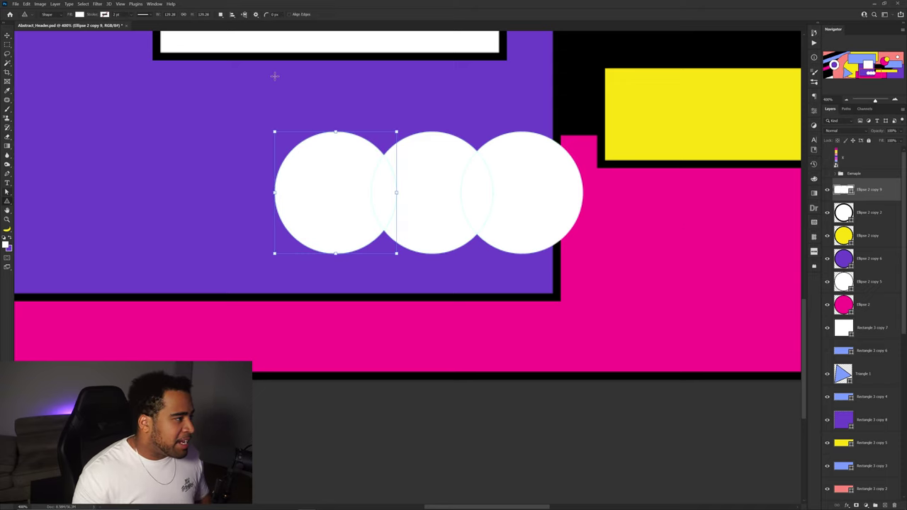
left_click(105, 15)
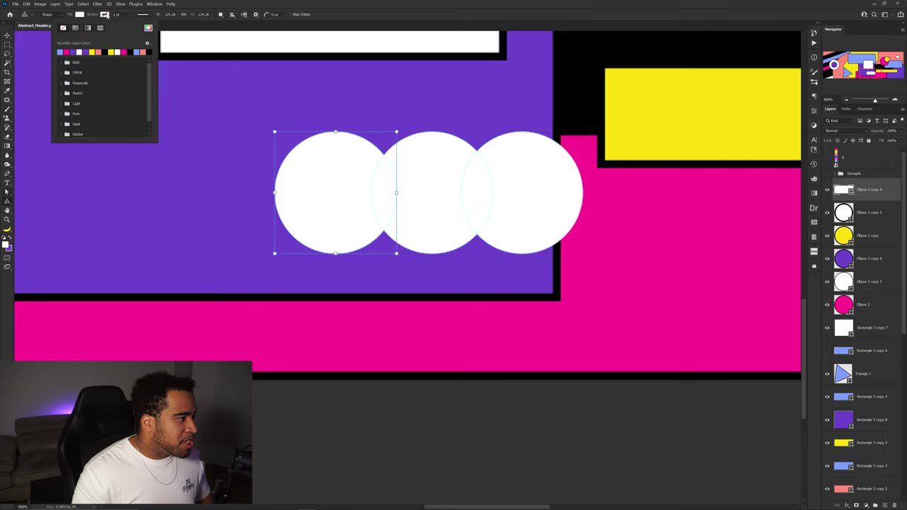
left_click(108, 51)
left_click(28, 43)
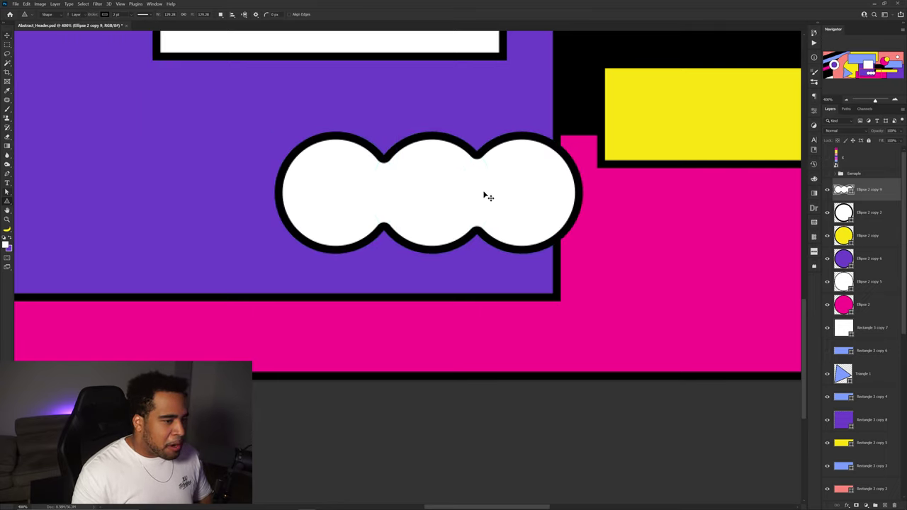
Step: Tilt the three-circle shape slightly upward to the right and place it across the purple square's lower edge
key("ctrl+0")
key("ctrl+t")
left_click_drag(519, 193, 499, 230)
key("Return")
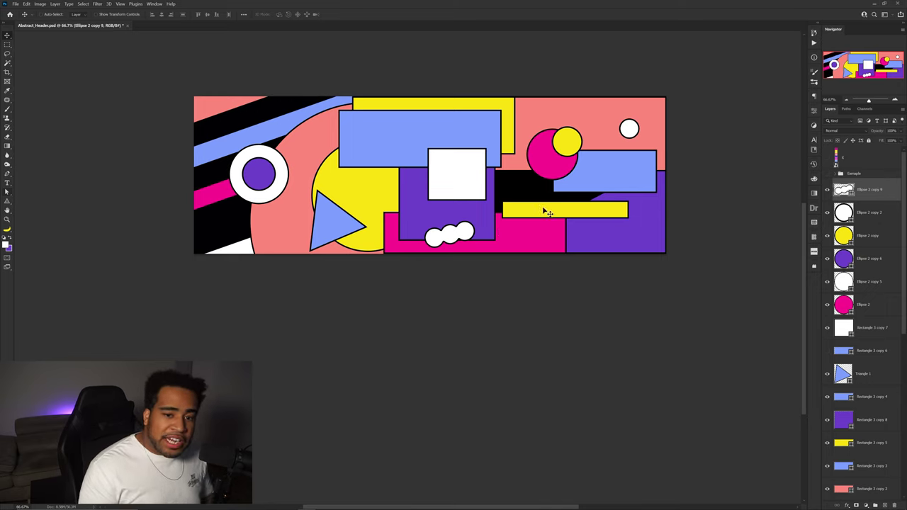
Step: Add the white text SESO, enlarge it and place it on the large light blue rectangle
key("t")
left_click(343, 175)
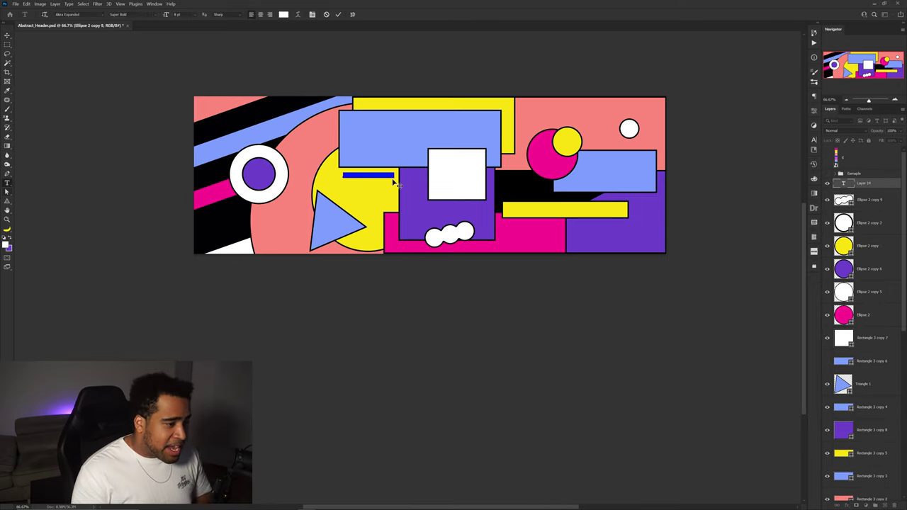
type("SESO")
key("ctrl+Return")
key("ctrl+t")
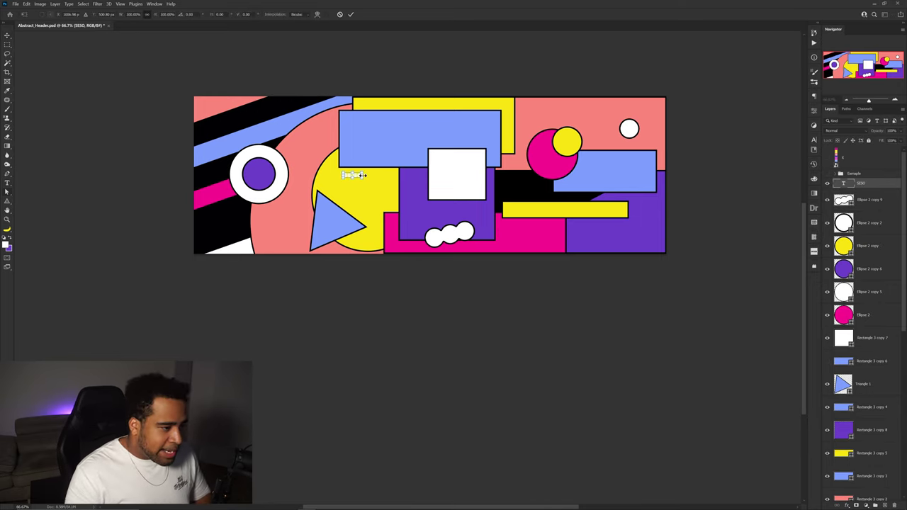
mouse_move(363, 176)
left_mouse_down()
mouse_move(551, 175)
mouse_move(409, 175)
mouse_move(415, 138)
mouse_move(443, 140)
left_mouse_up()
key("Return")
key("ctrl+t")
key("Return")
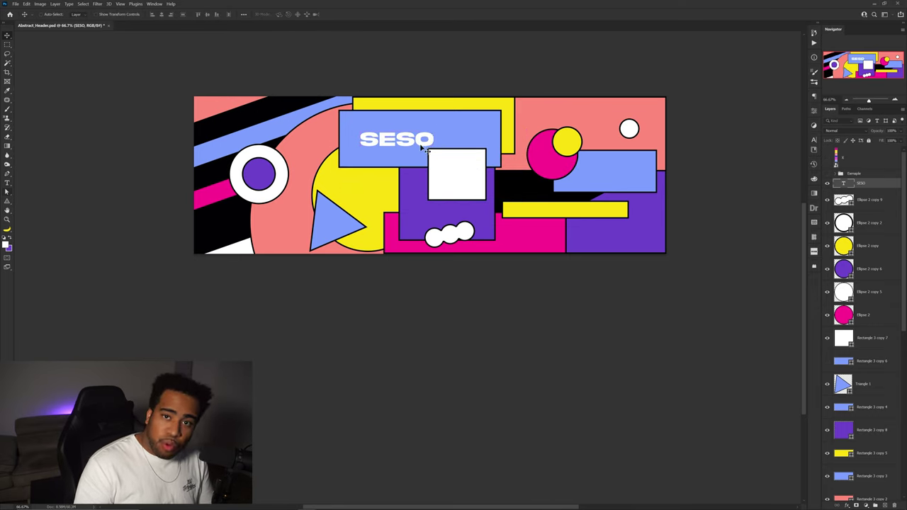
Step: Try filling the SESO text with black sampled from a diagonal stripe and adjust its position on the rectangle
key("b")
left_click(231, 125, "alt")
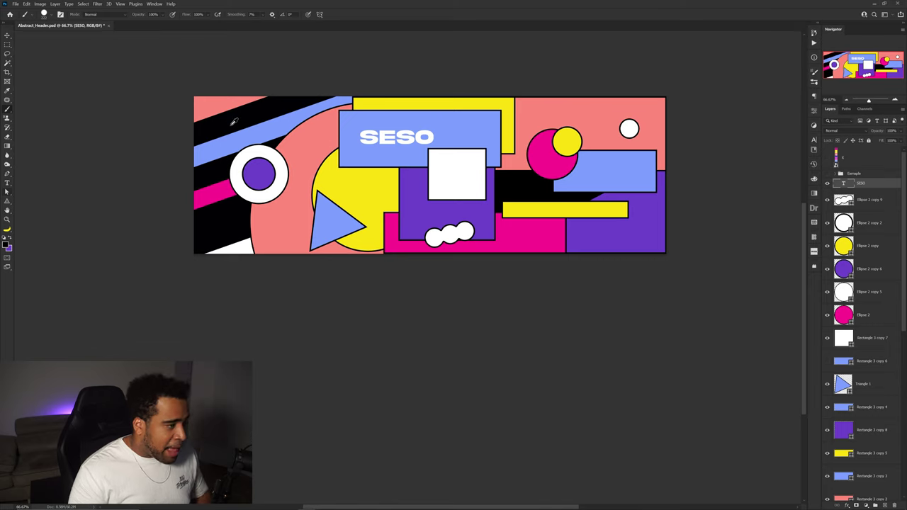
key("alt+BackSpace")
key("v")
left_click_drag(431, 137, 436, 144)
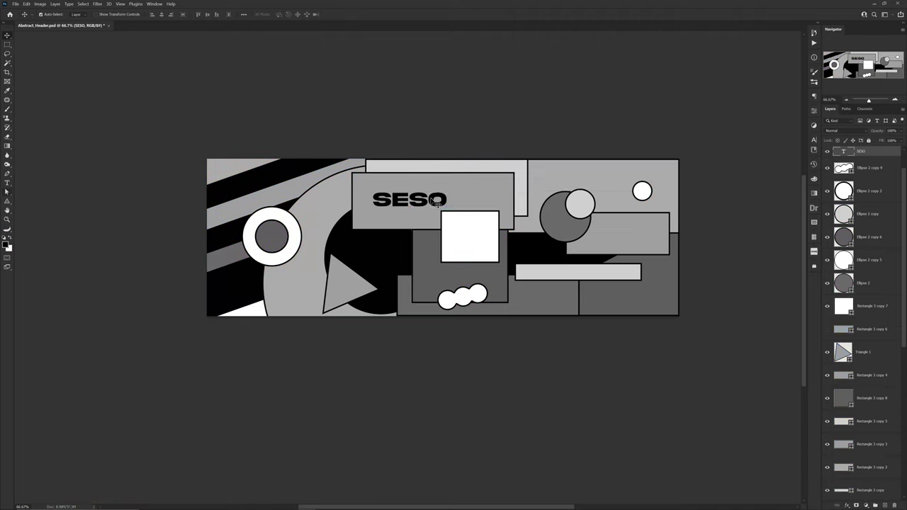
mouse_move(431, 201)
left_mouse_down()
mouse_move(482, 200)
mouse_move(418, 201)
mouse_move(425, 203)
left_mouse_up()
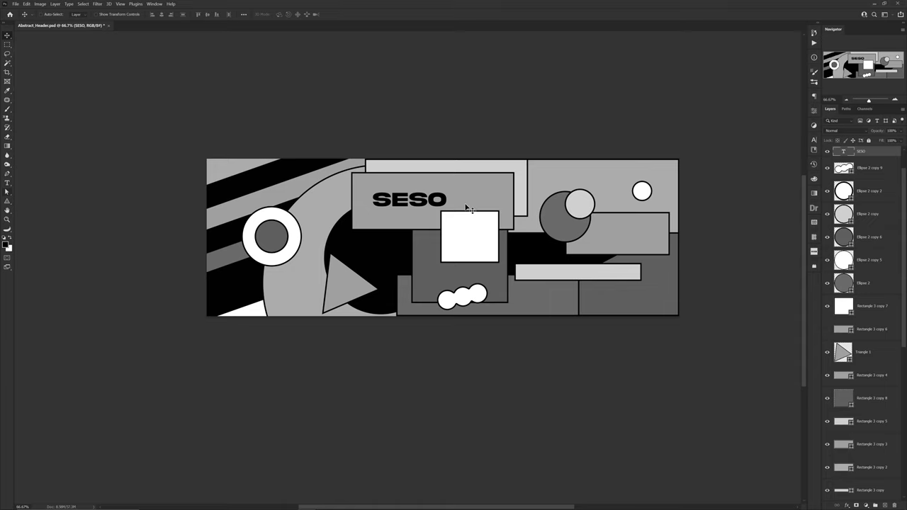
Step: Add the small text PROFESIONAL DESIGNER and place it at the left end of the thin horizontal bar
key("ctrl+v")
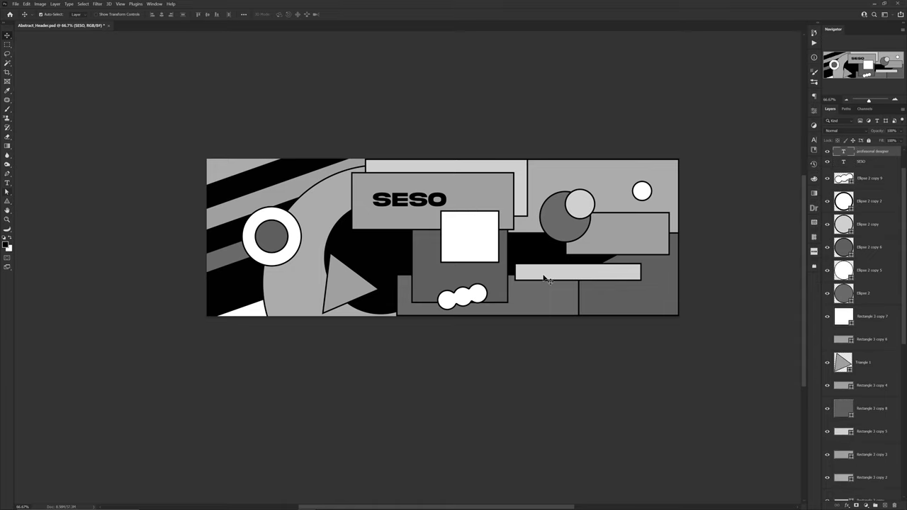
scroll(561, 269, "up", 1)
left_click_drag(399, 230, 553, 278)
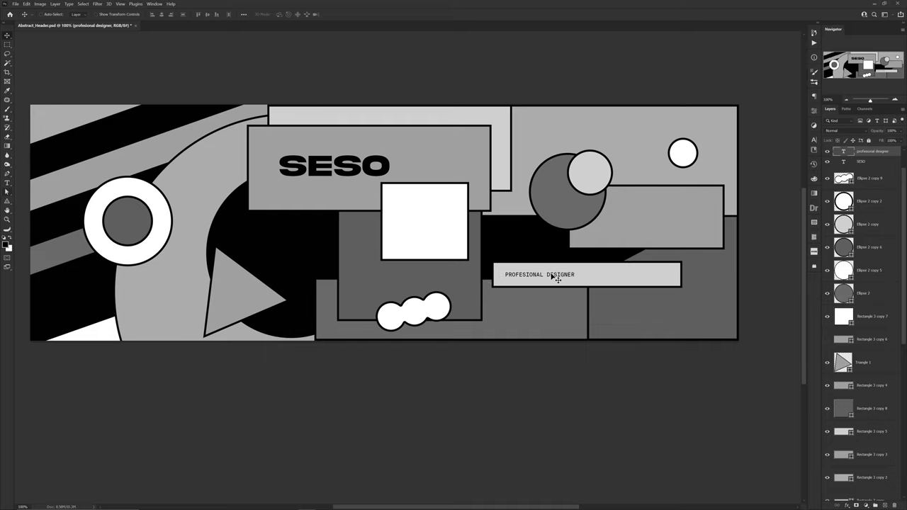
Step: Duplicate the small text onto the rectangle behind the title block, change it to sesohq and align it near the upper-right corner
scroll(507, 211, "down", 1)
left_click_drag(536, 246, 496, 150)
scroll(486, 150, "up", 1)
double_click(491, 148)
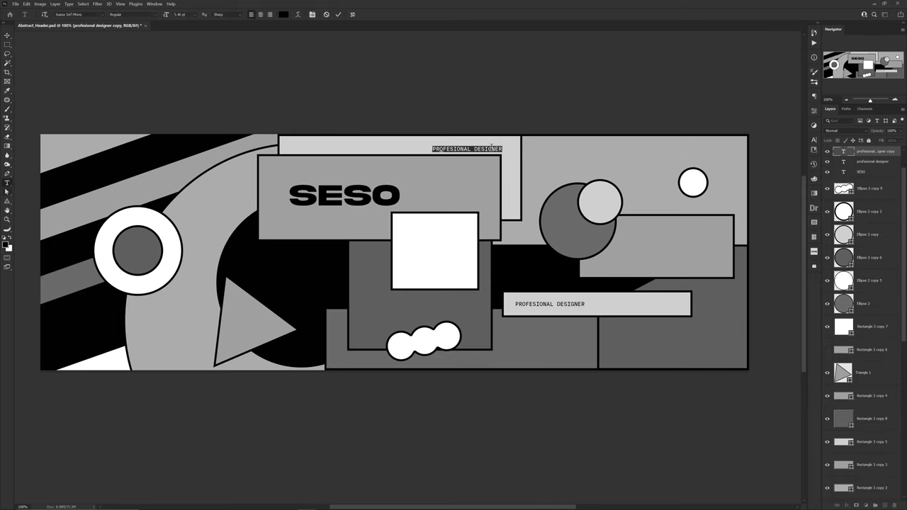
type("sesohq")
key("ctrl+Return")
key("v")
left_click_drag(465, 151, 514, 149)
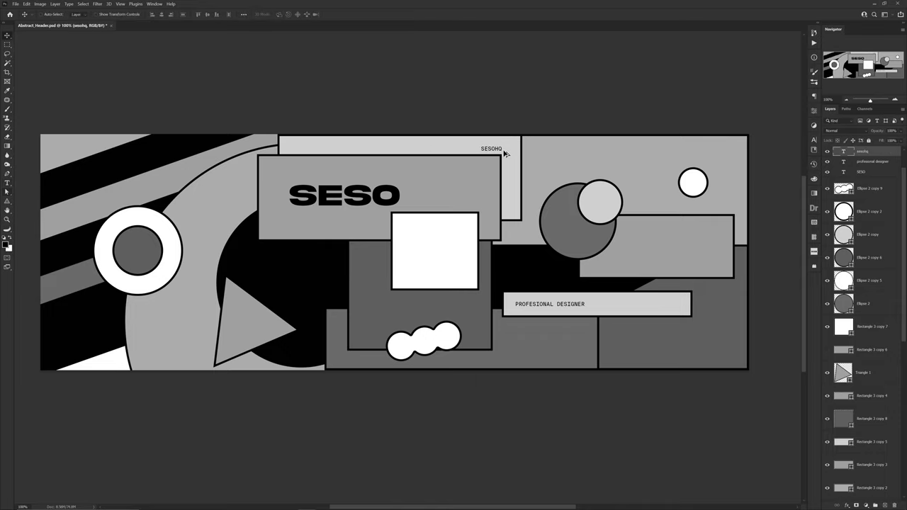
scroll(505, 152, "down", 2)
left_click_drag(551, 173, 563, 193)
scroll(470, 176, "up", 1)
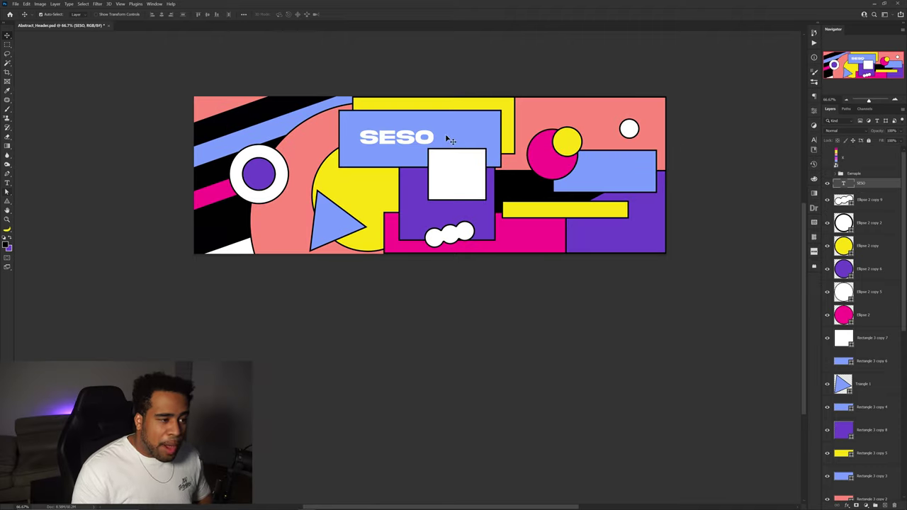
Step: Enlarge the SESO text to nearly span the light blue rectangle and fill it with pink sampled from the pink circle
key("ctrl+t")
left_click_drag(435, 146, 495, 142)
key("Return")
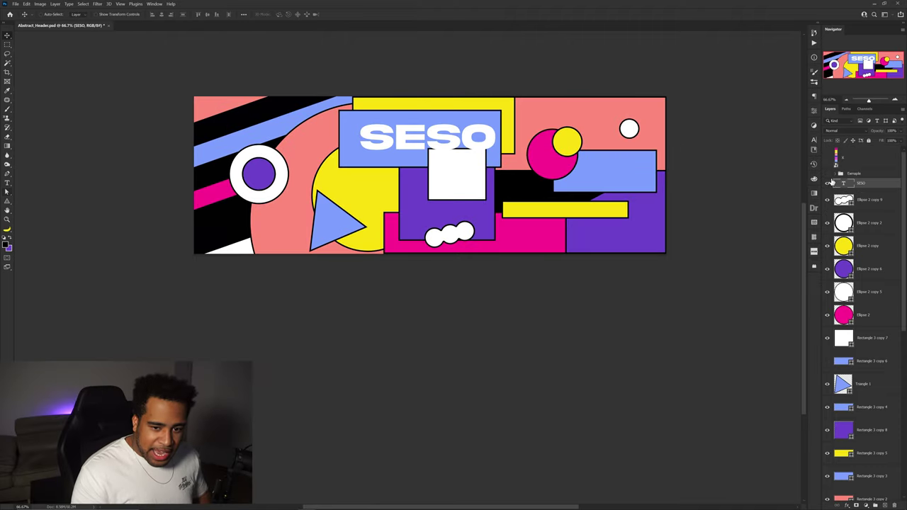
key("b")
left_click(548, 150, "alt")
key("alt+BackSpace")
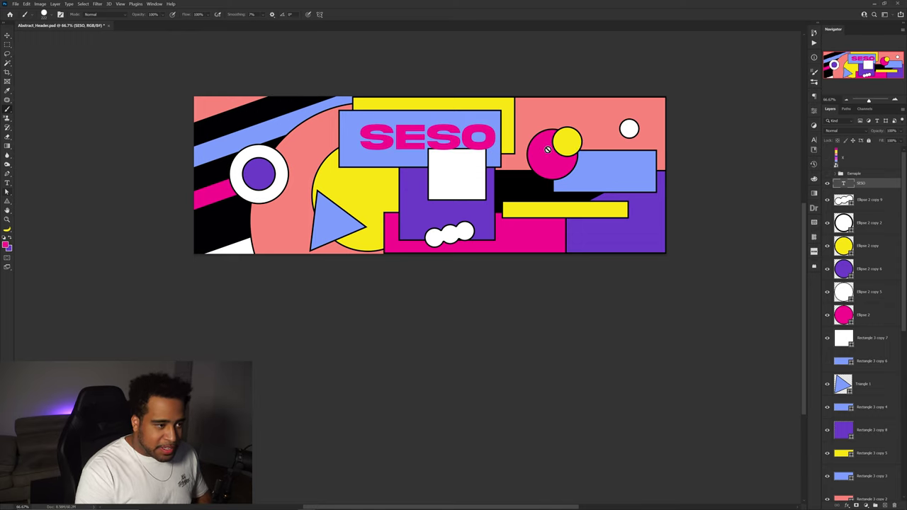
Step: Add a black stroke to the SESO text with an Outside position and a size of 9 px
key("v")
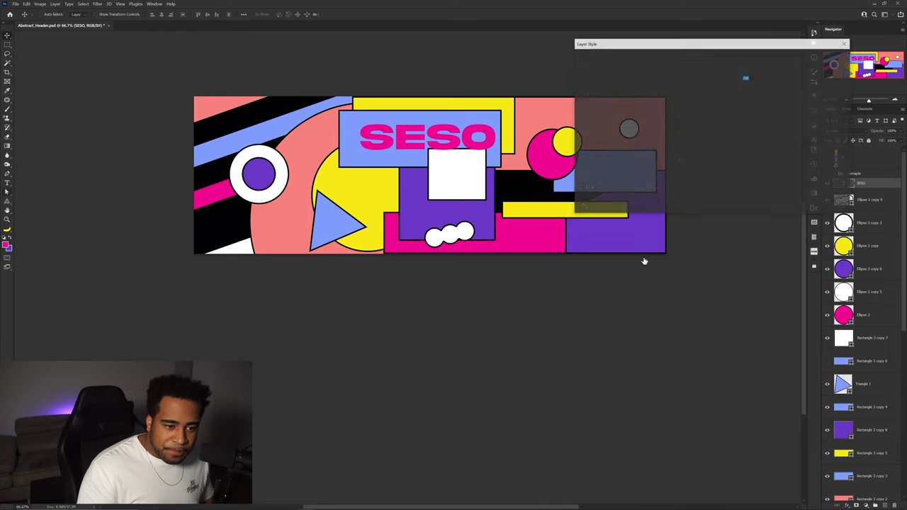
left_click(596, 104)
left_click(723, 78)
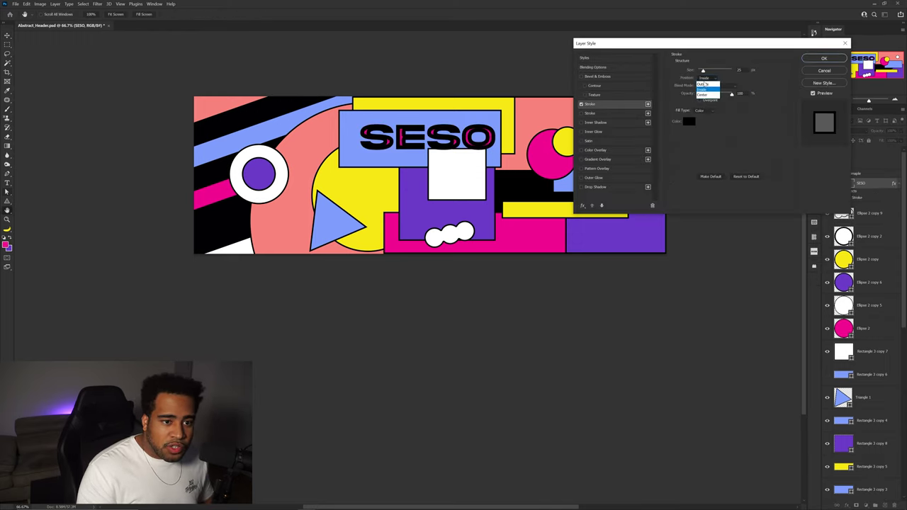
left_click(712, 86)
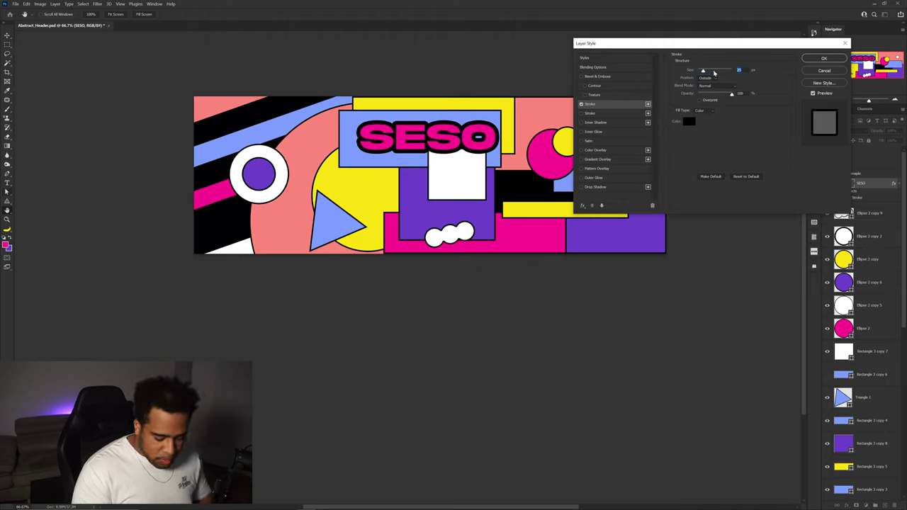
type("5")
left_click(825, 58)
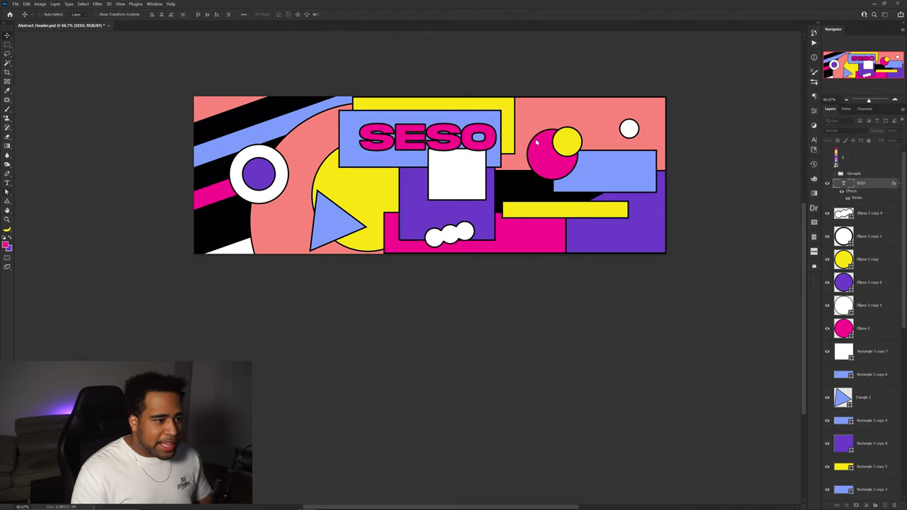
Step: Move the SESO text down over the yellow circle and triangle and try the Inside position for its stroke
left_click_drag(465, 136, 408, 202)
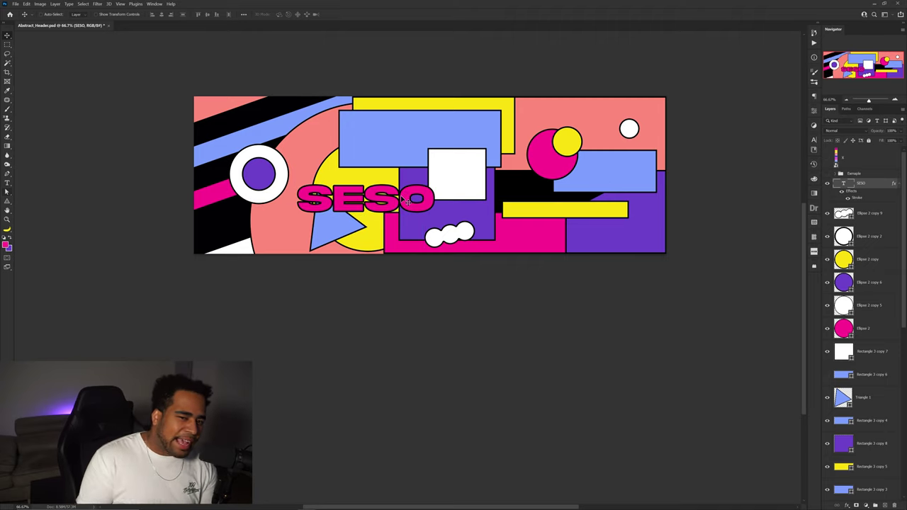
double_click(409, 225)
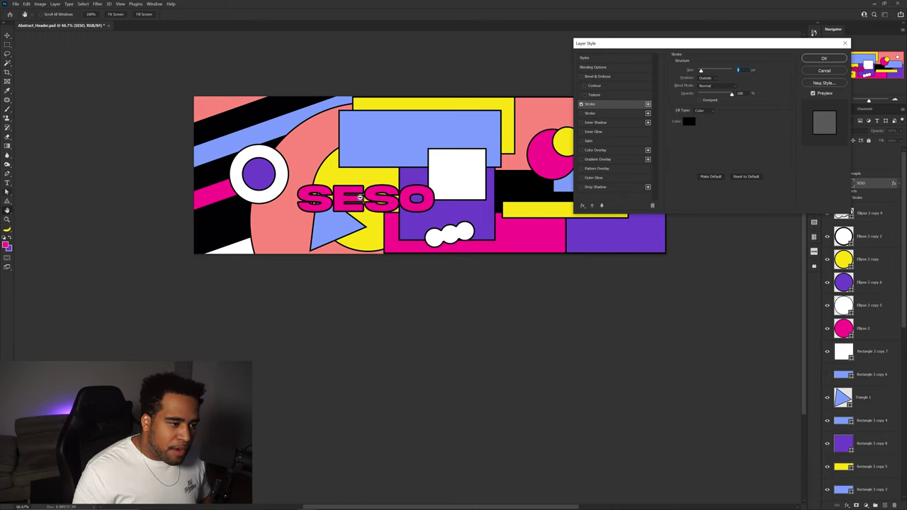
scroll(389, 196, "up", 3)
scroll(389, 195, "up", 5)
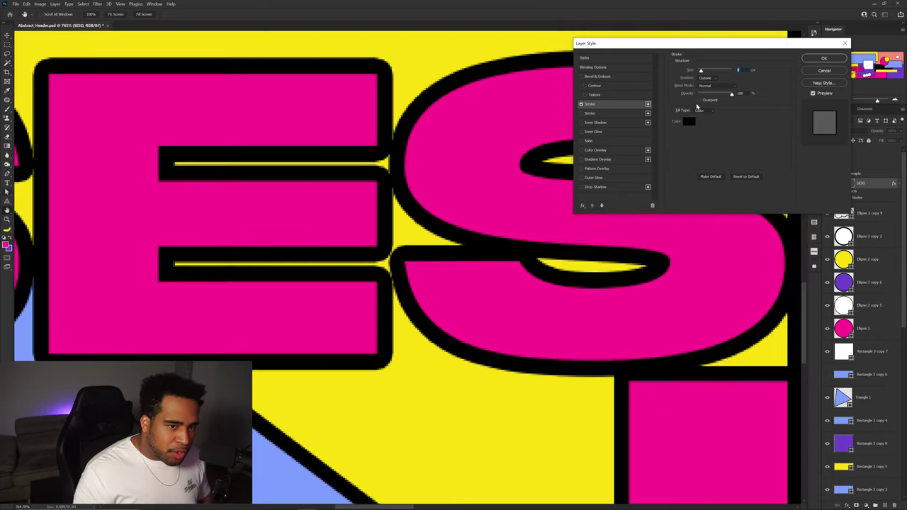
left_click(706, 78)
left_click(706, 87)
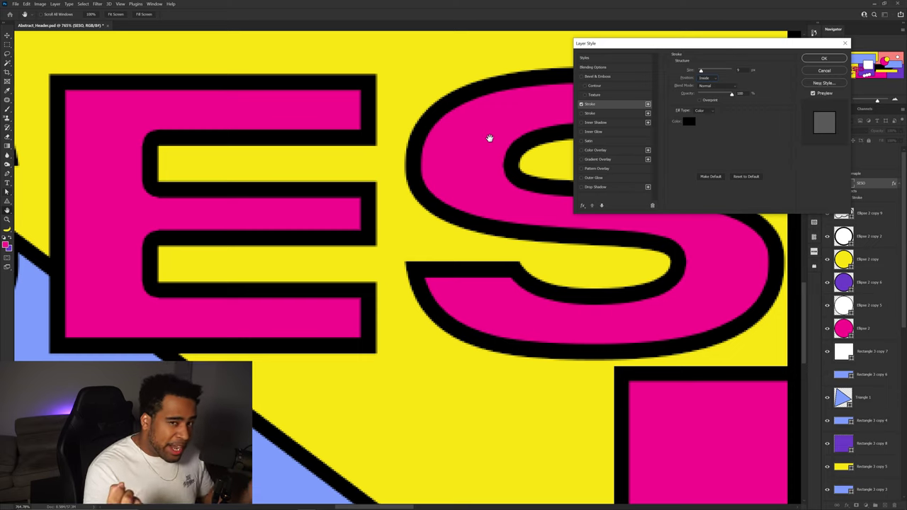
Step: Set the SESO stroke's position back to Outside and apply the layer style
left_click(704, 85)
left_click(705, 86)
left_click(706, 78)
left_click(706, 81)
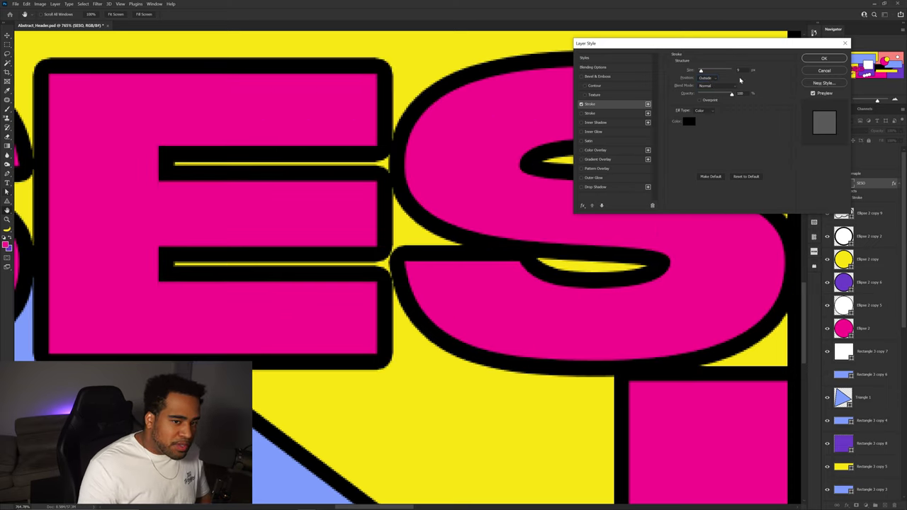
left_click(820, 61)
scroll(553, 126, "down", 5)
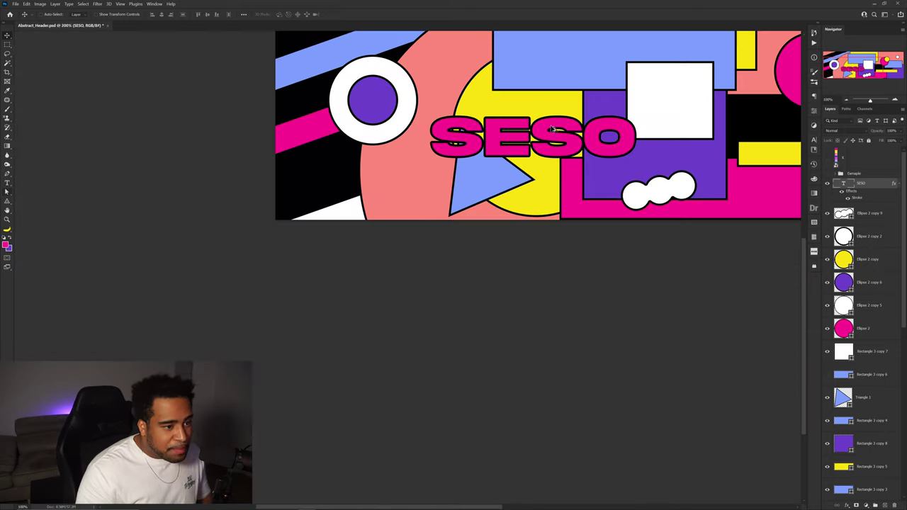
scroll(553, 129, "down", 6)
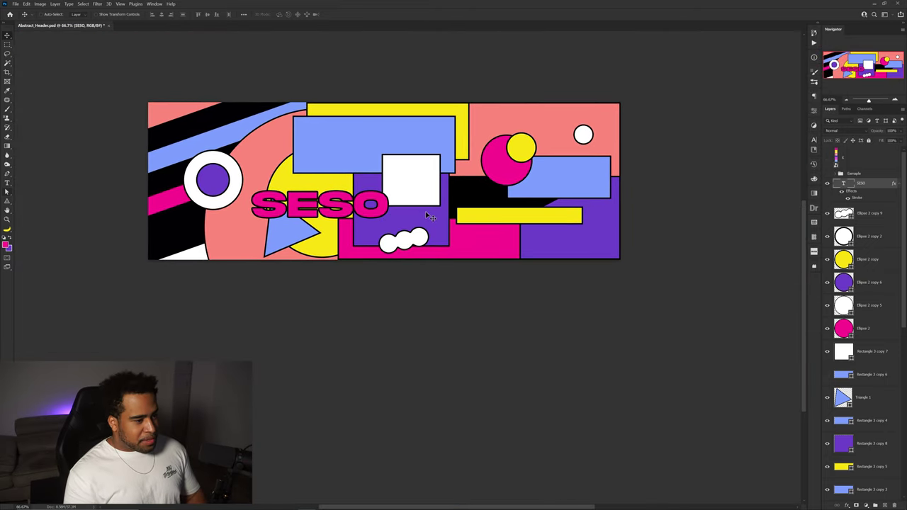
Step: Undo the SESO text's stroke, repositioning, pink fill and enlargement
key("ctrl+z")
key("ctrl+z")
key("ctrl+z")
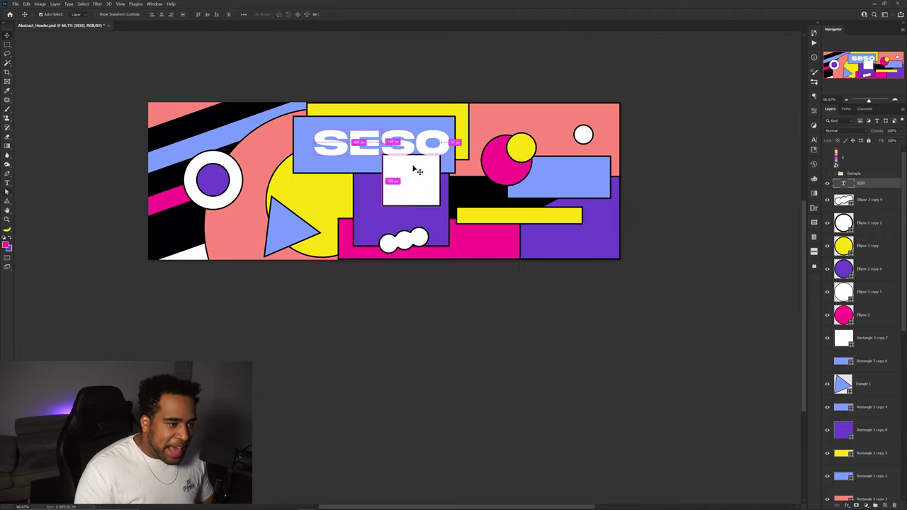
key("ctrl+z")
left_click_drag(413, 164, 527, 203)
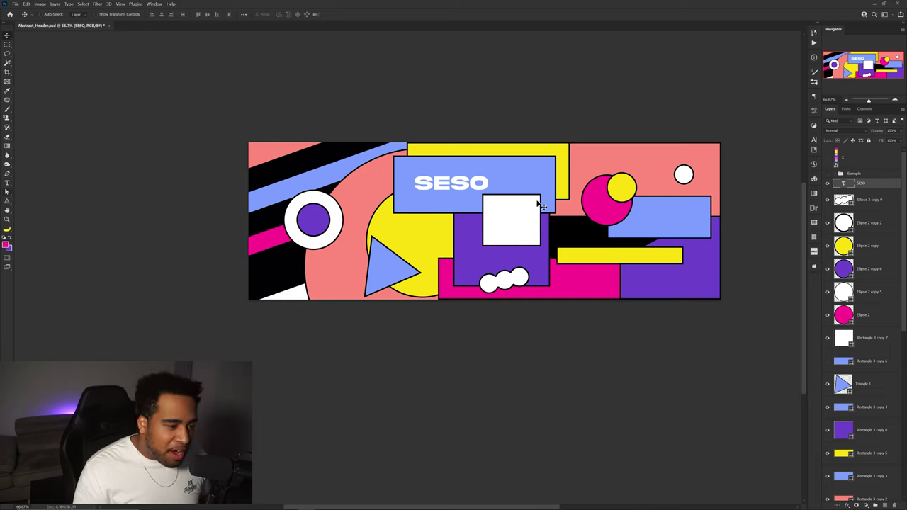
Step: Change the fill of the large yellow circle behind the triangle to black
left_click(424, 238)
key("u")
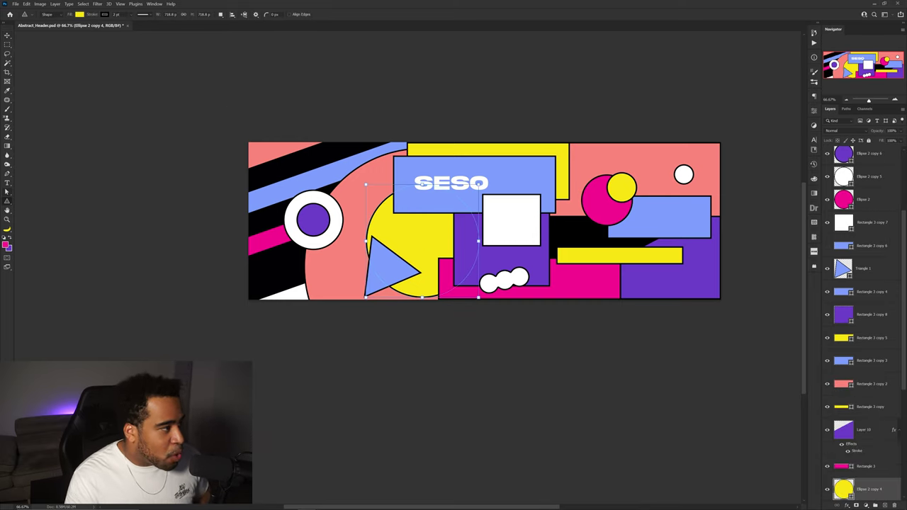
left_click(78, 14)
left_click(44, 52)
left_click(8, 35)
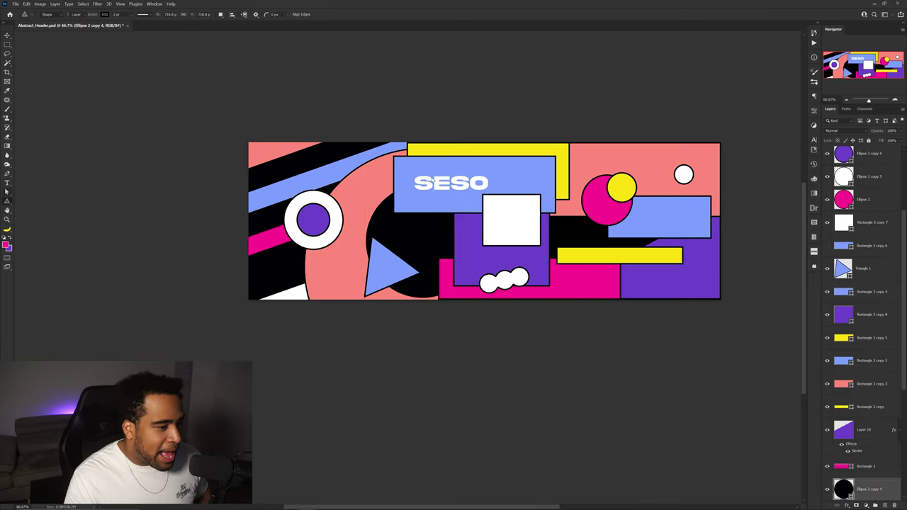
left_click_drag(518, 245, 523, 261)
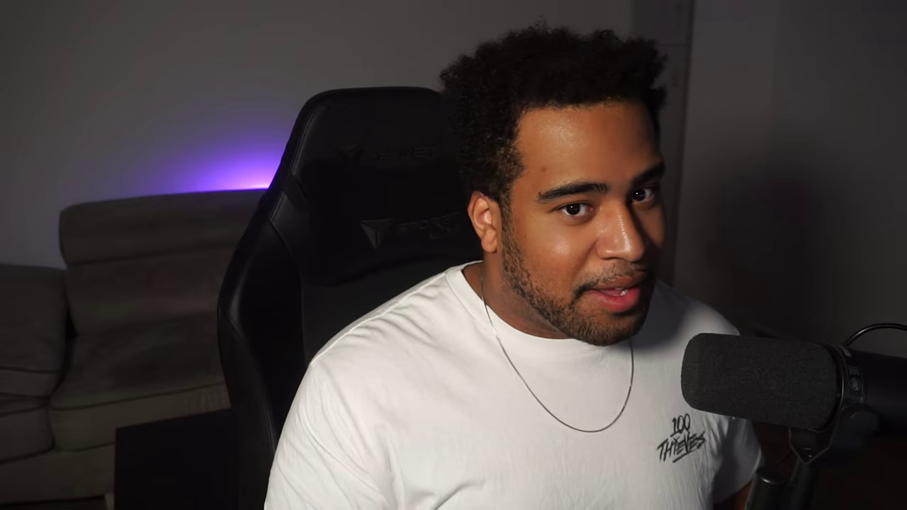
Step: Undo and restore the large circle's black fill to compare it with the yellow version
left_click_drag(454, 214, 448, 213)
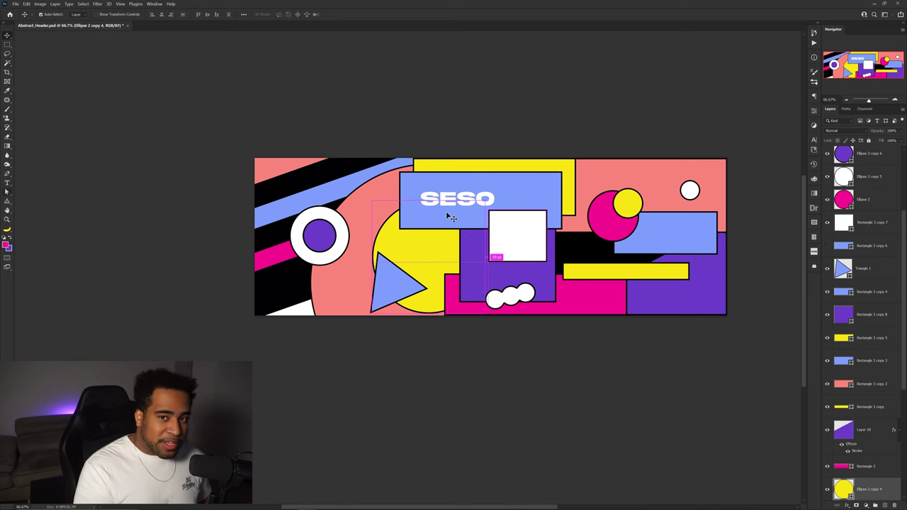
key("z")
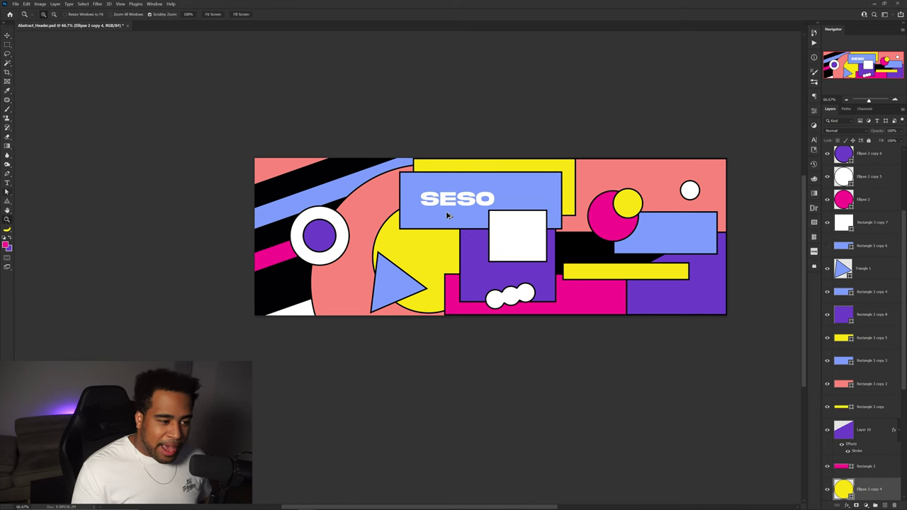
key("ctrl+z")
key("v")
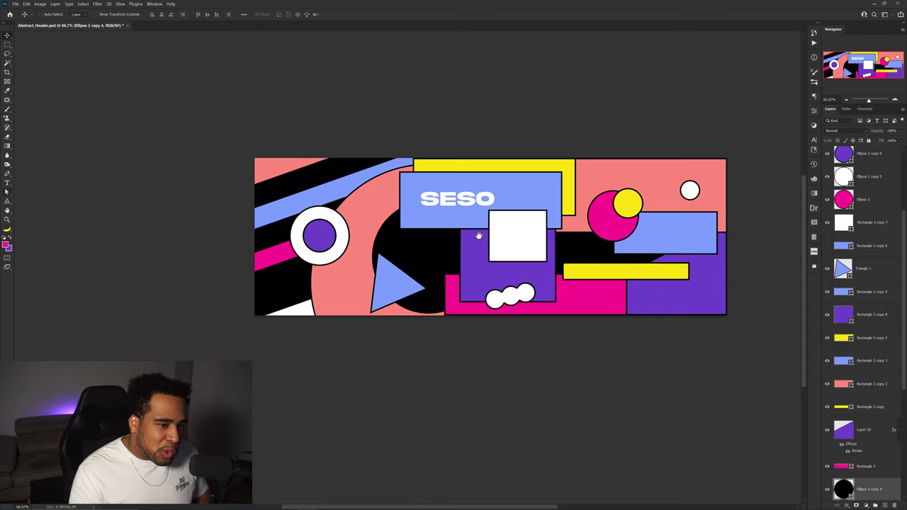